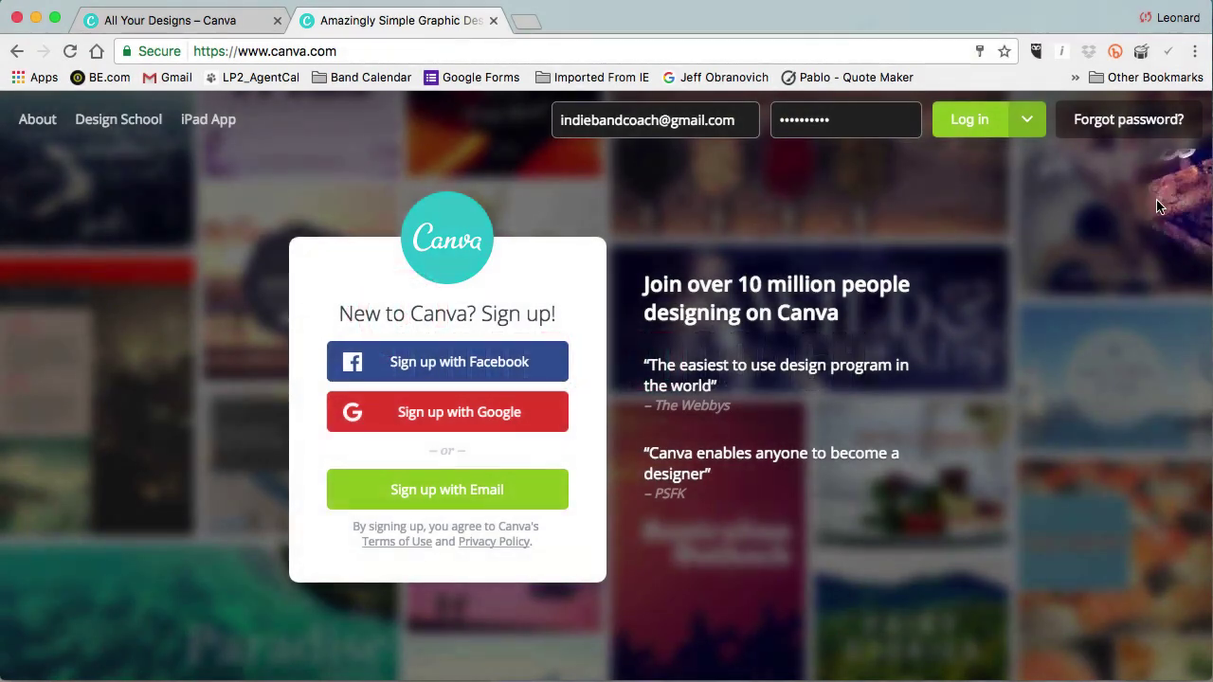
Log in to Canva and show the full list of design types under Create a design.
left_click(970, 121)
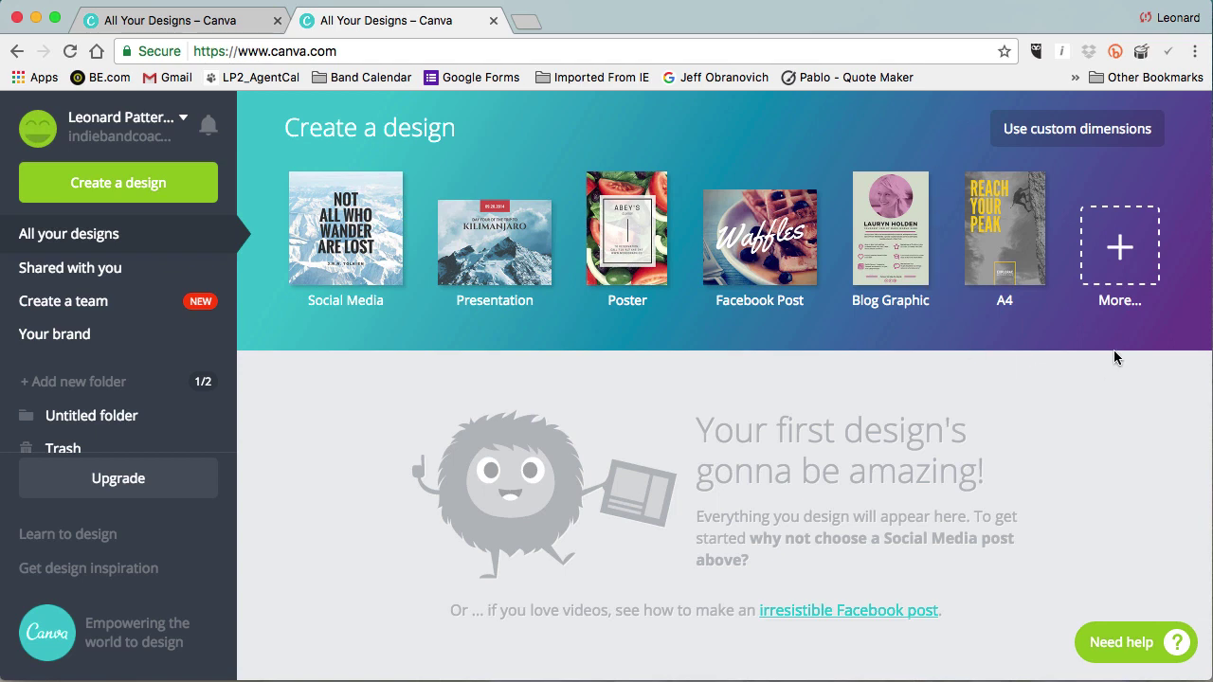
left_click(1115, 259)
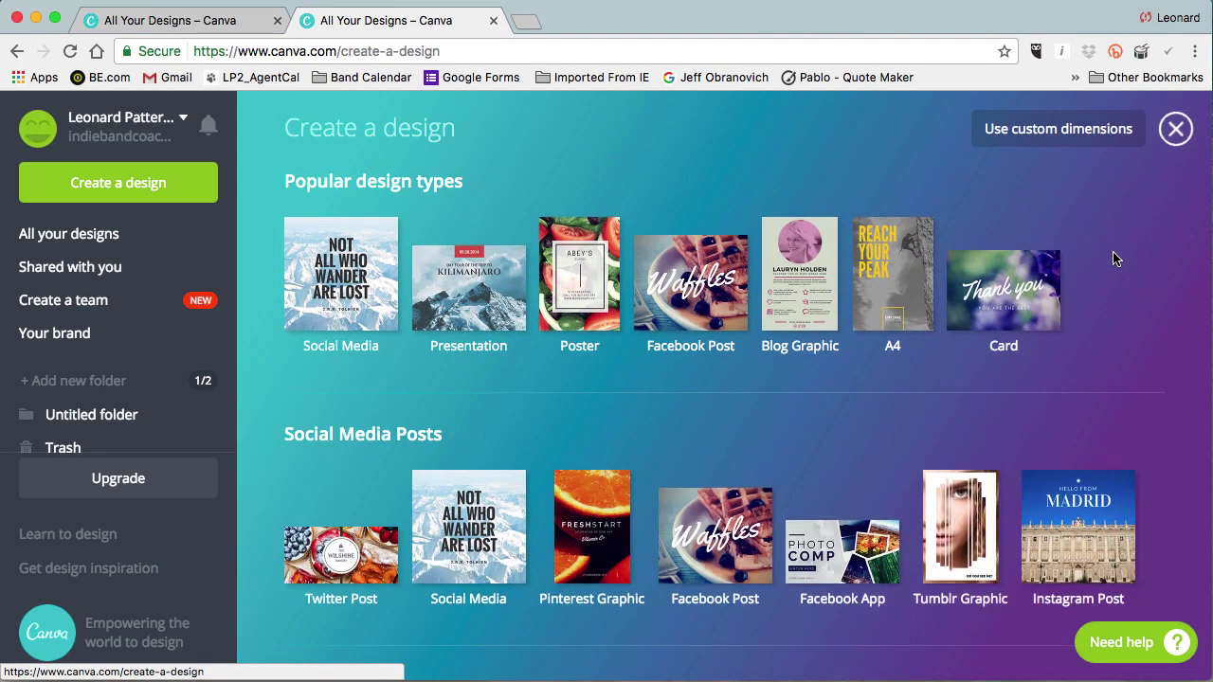
Browse the design types and choose Facebook Post from Popular design types.
scroll(1115, 259, "down", 5)
scroll(1116, 258, "down", 5)
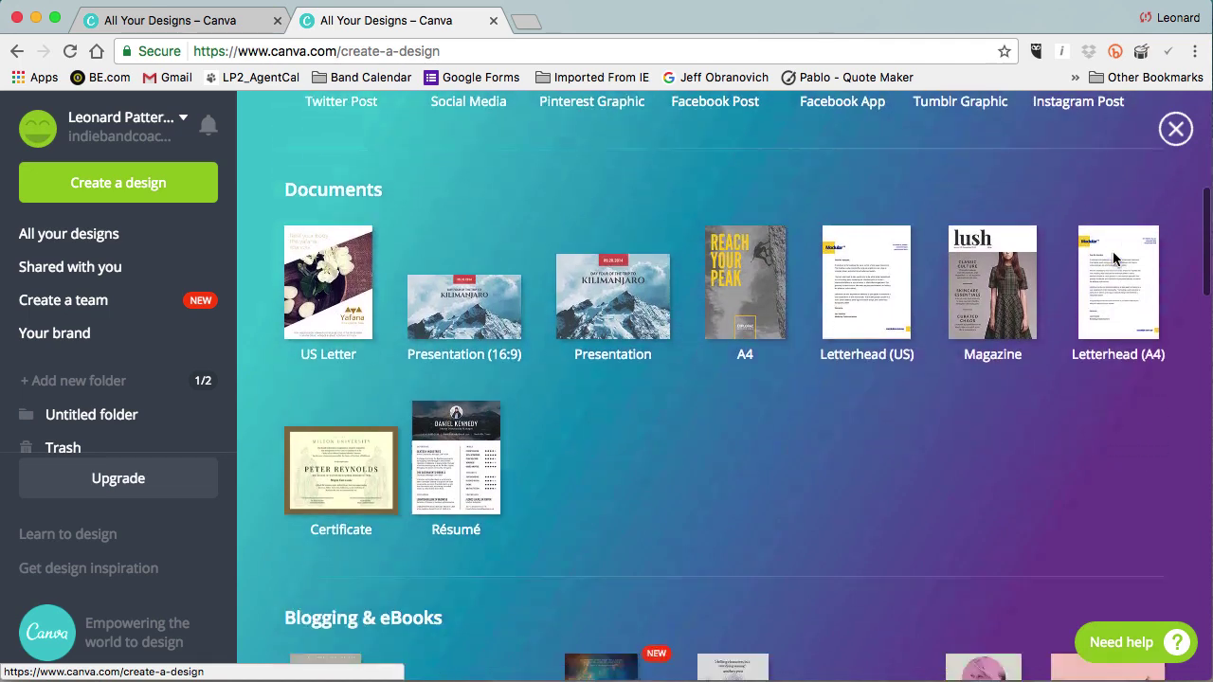
scroll(1116, 259, "down", 6)
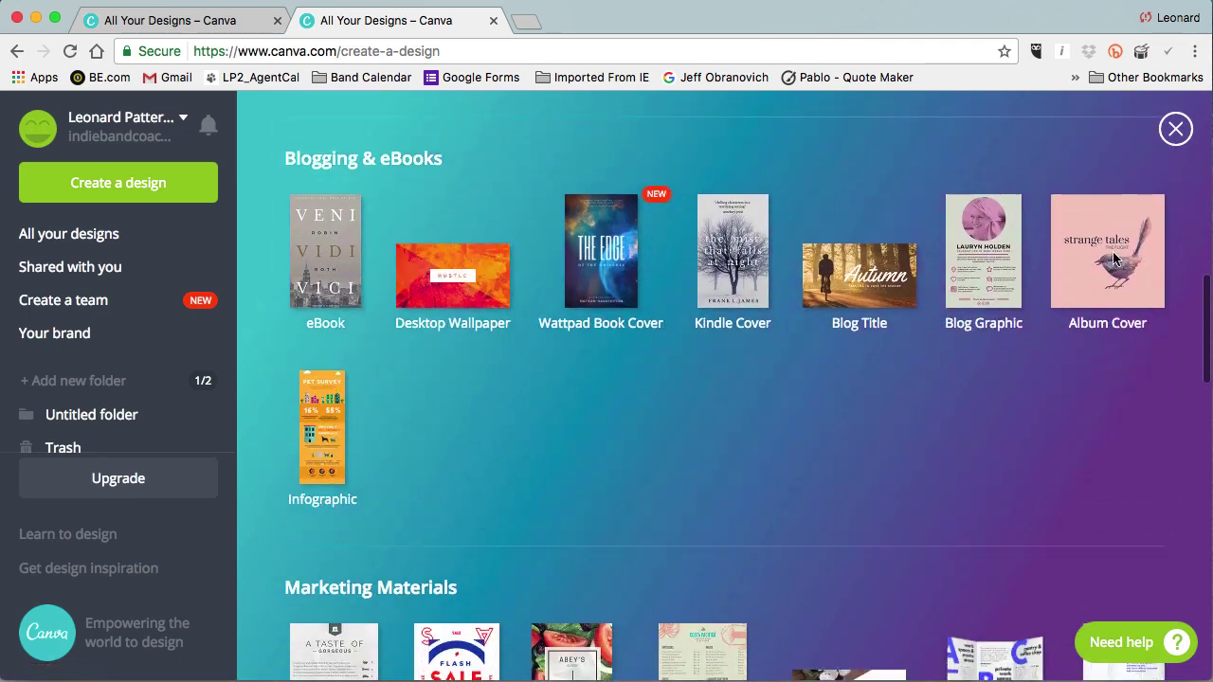
scroll(1116, 259, "down", 6)
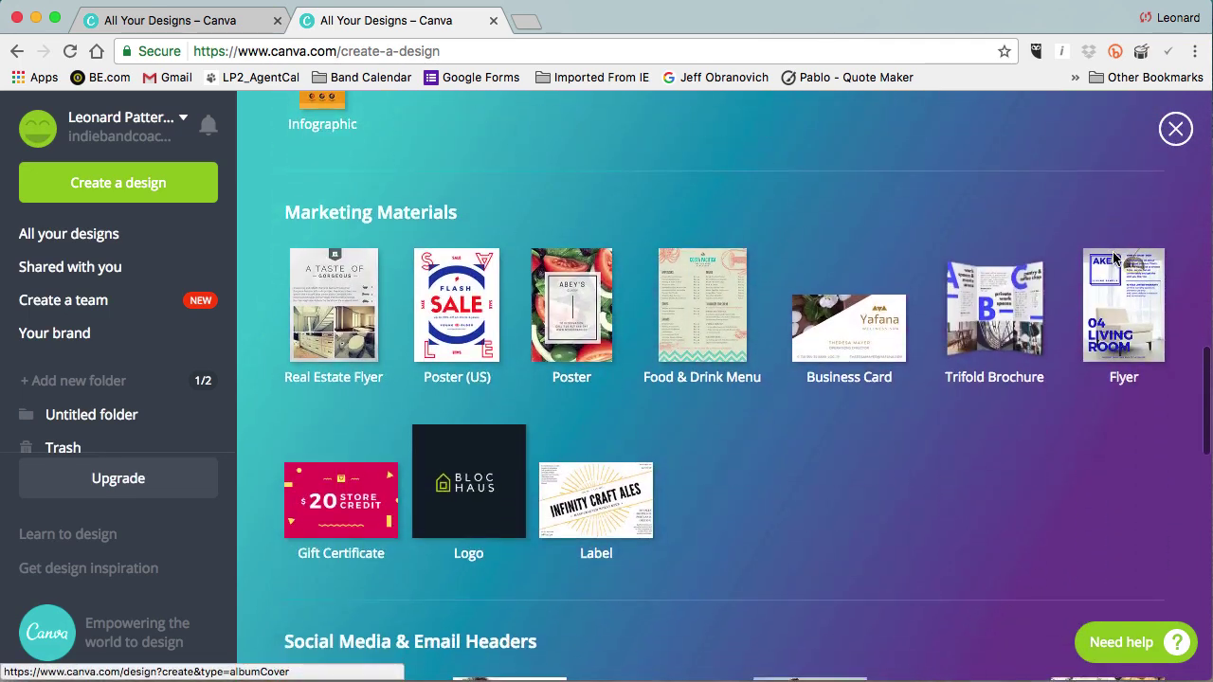
scroll(1116, 258, "down", 1)
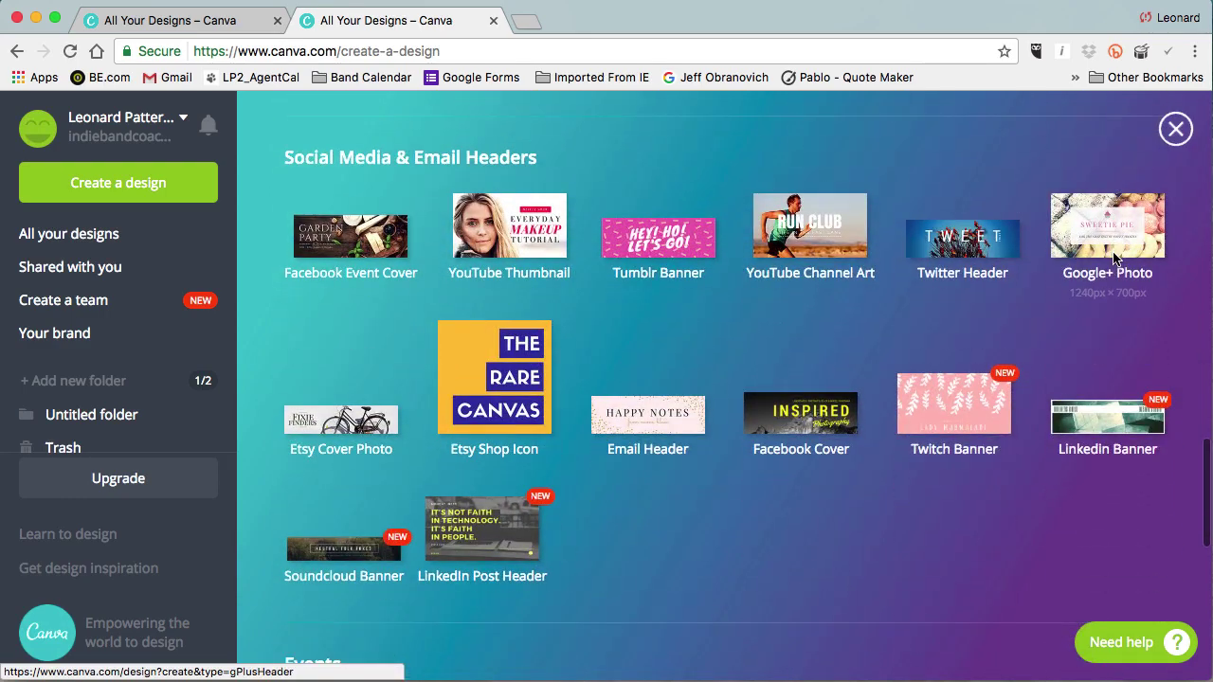
scroll(1115, 259, "up", 2)
scroll(1116, 258, "up", 15)
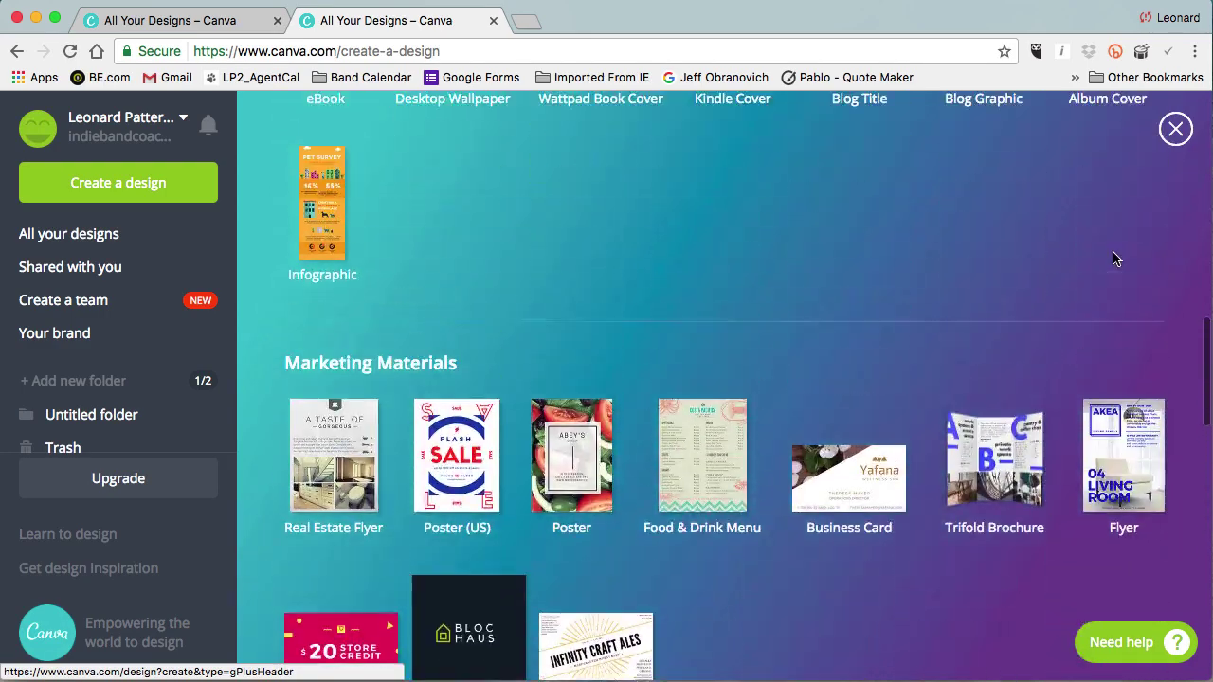
scroll(1116, 259, "up", 1)
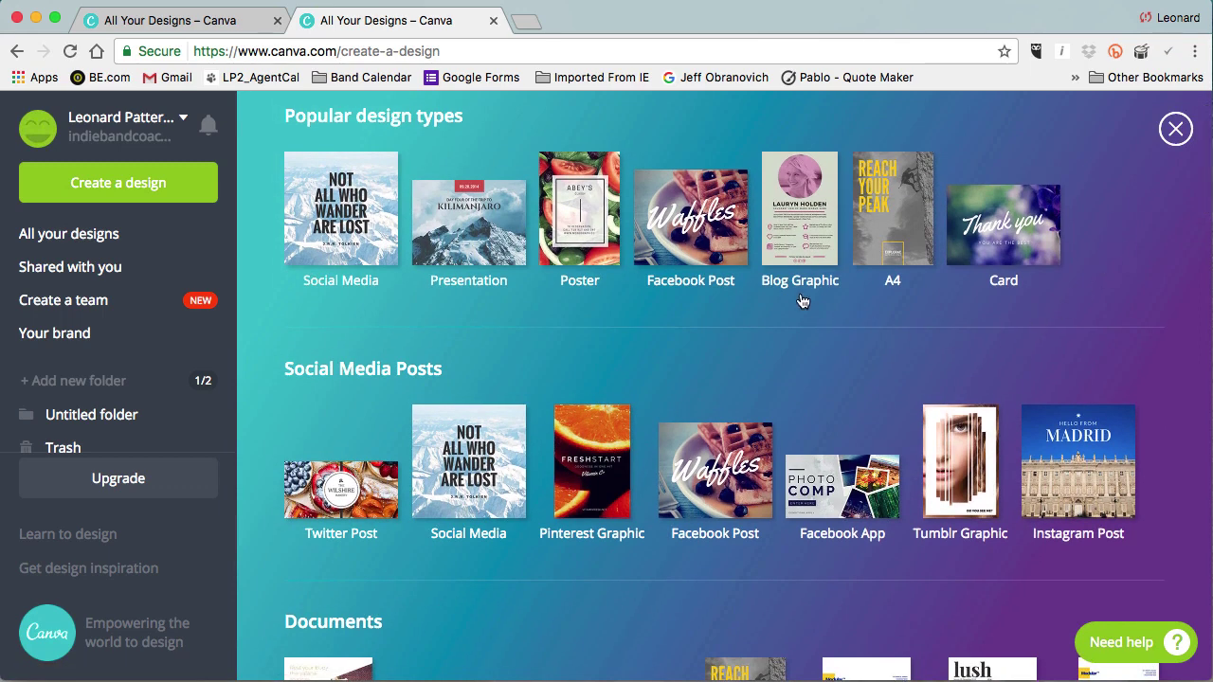
left_click(706, 231)
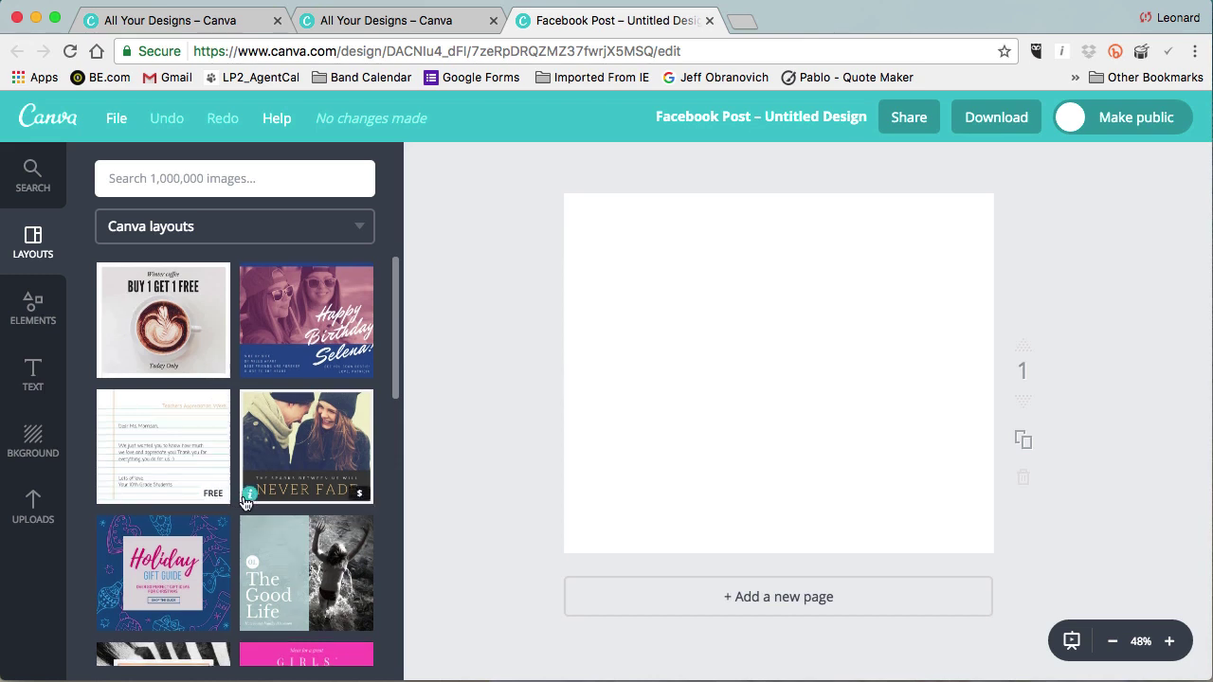
Scroll through the Layouts panel to browse the free and paid layout templates.
scroll(244, 503, "down", 5)
scroll(244, 503, "down", 5)
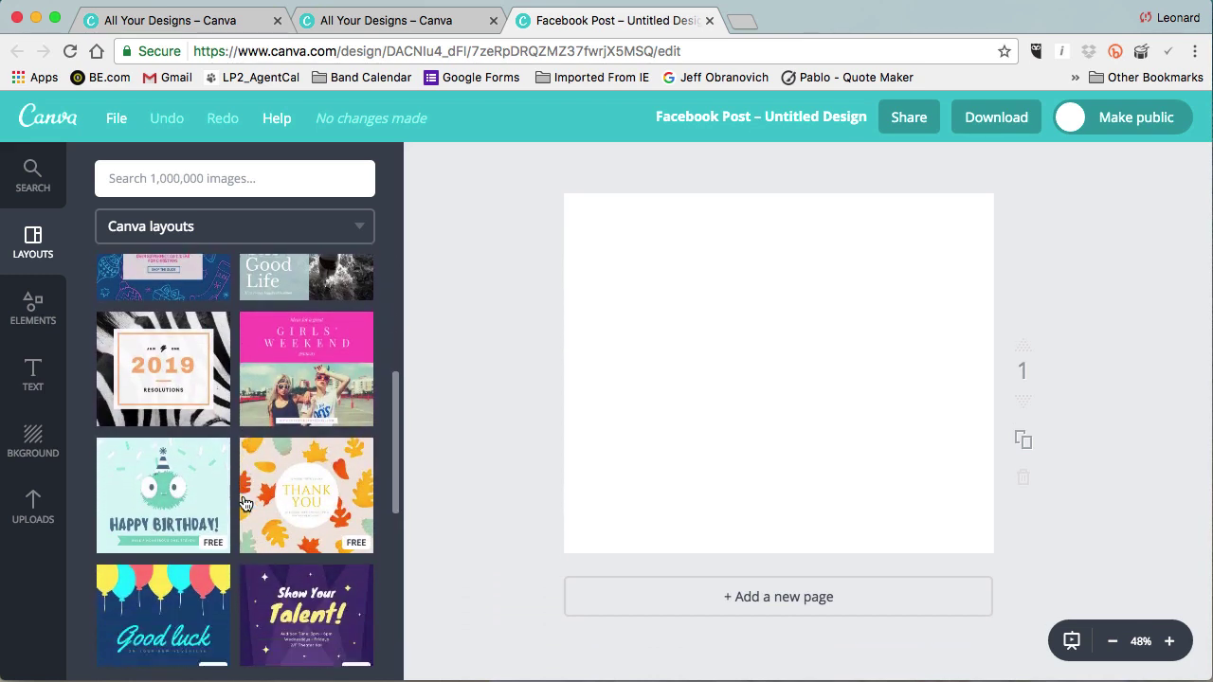
scroll(244, 504, "down", 3)
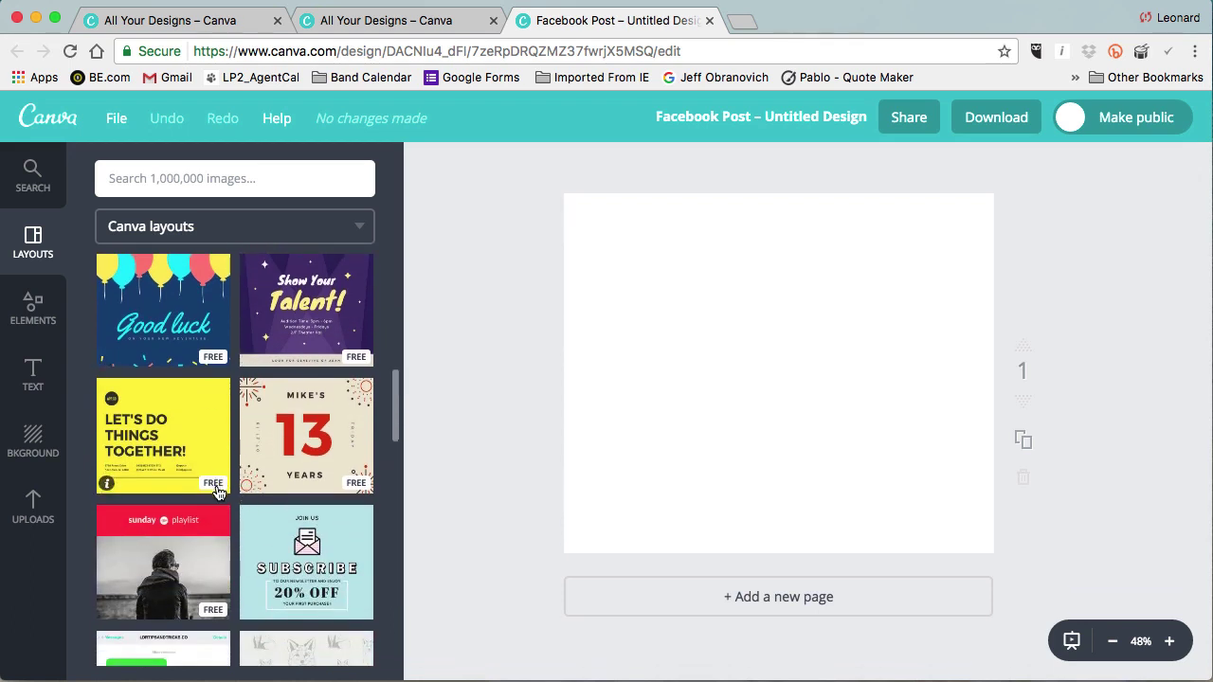
scroll(190, 432, "down", 3)
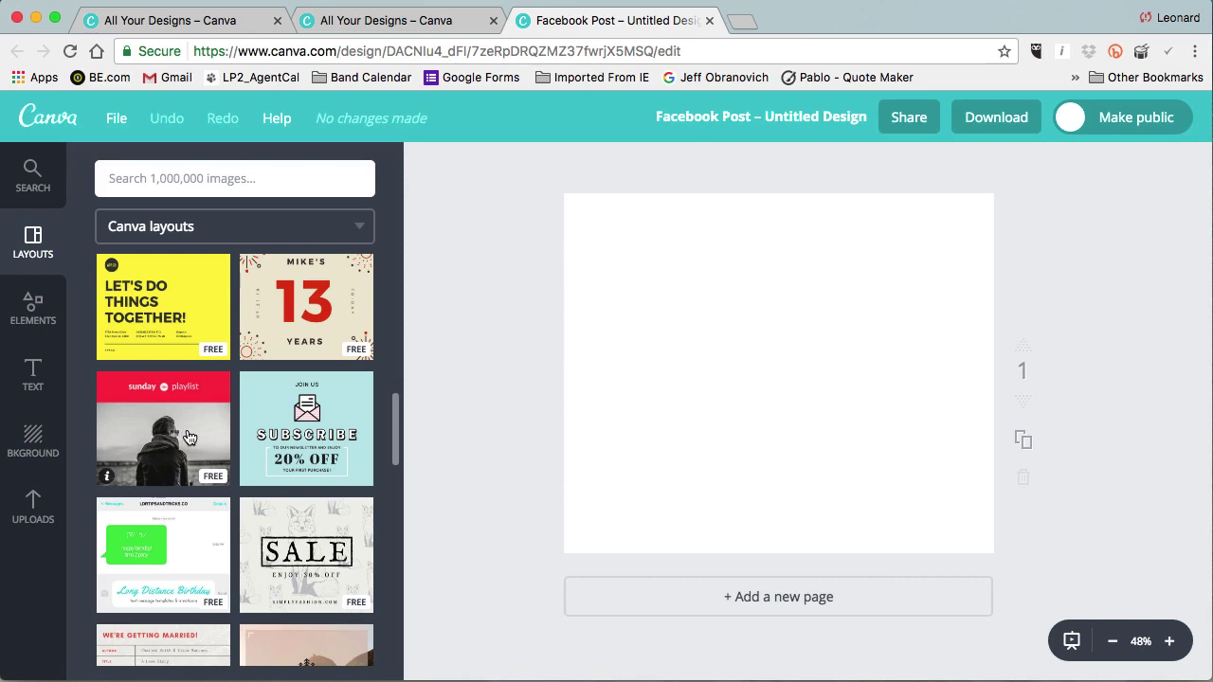
Apply the free 'sunday playlist' layout to the page and zoom the canvas to 70%.
left_click(189, 437)
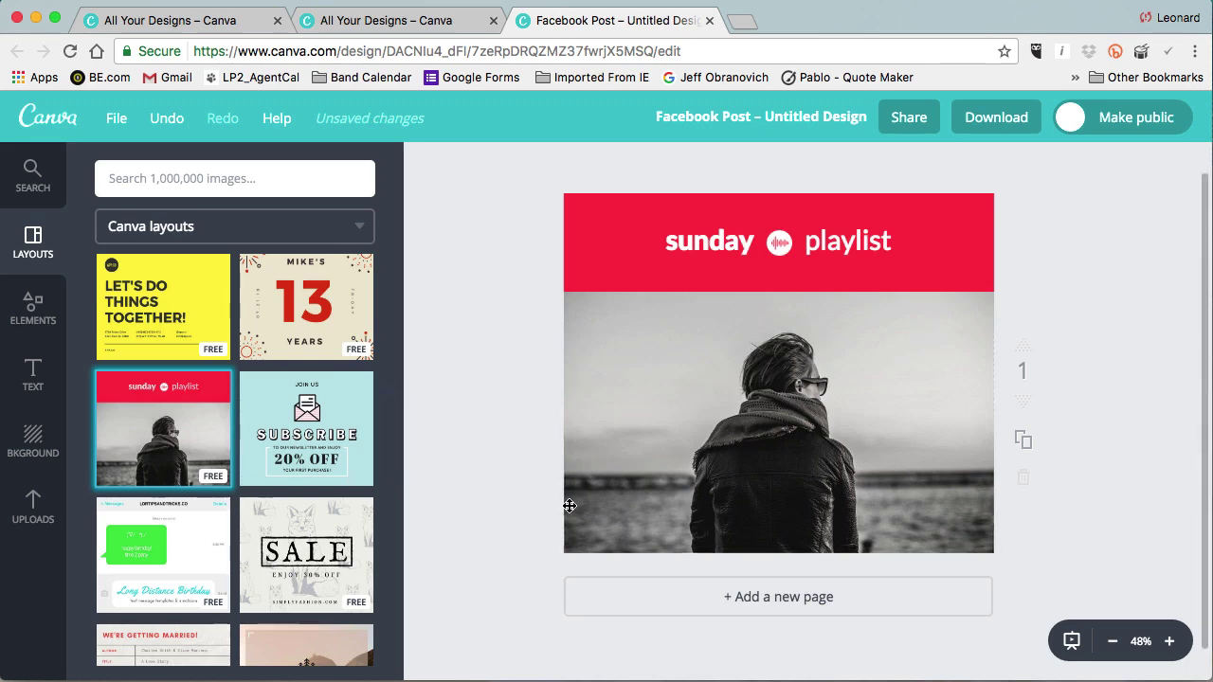
left_click(1172, 644)
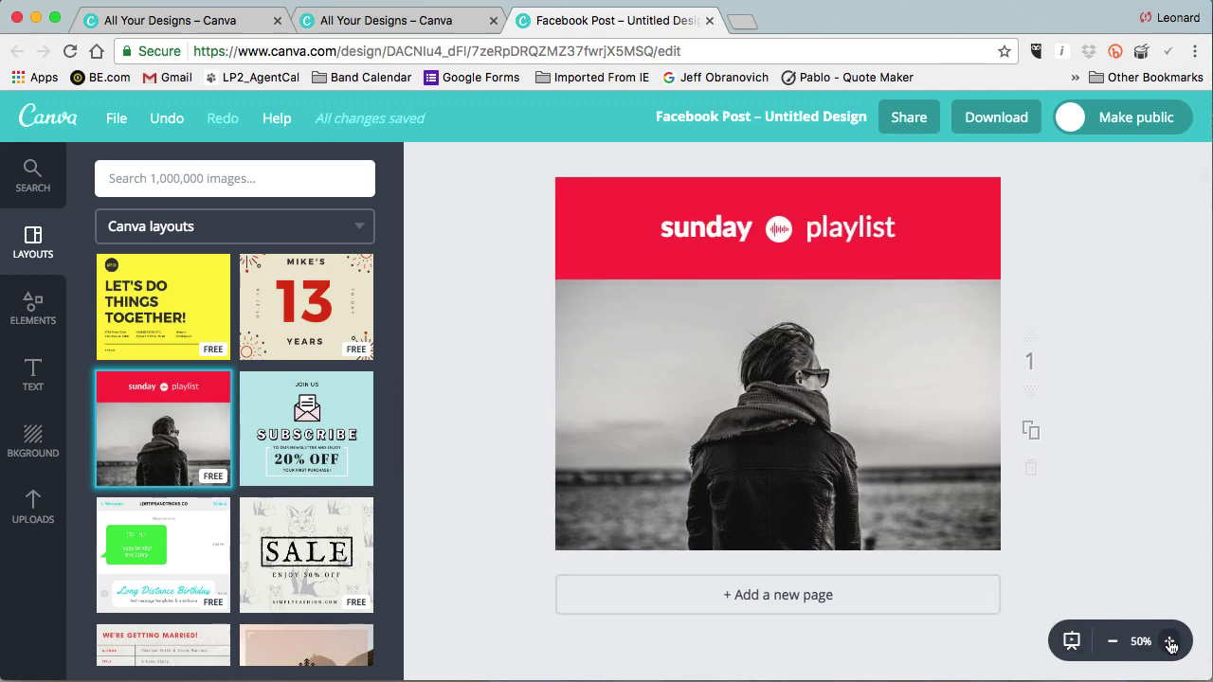
left_click(1171, 645)
scroll(1148, 577, "up", 2)
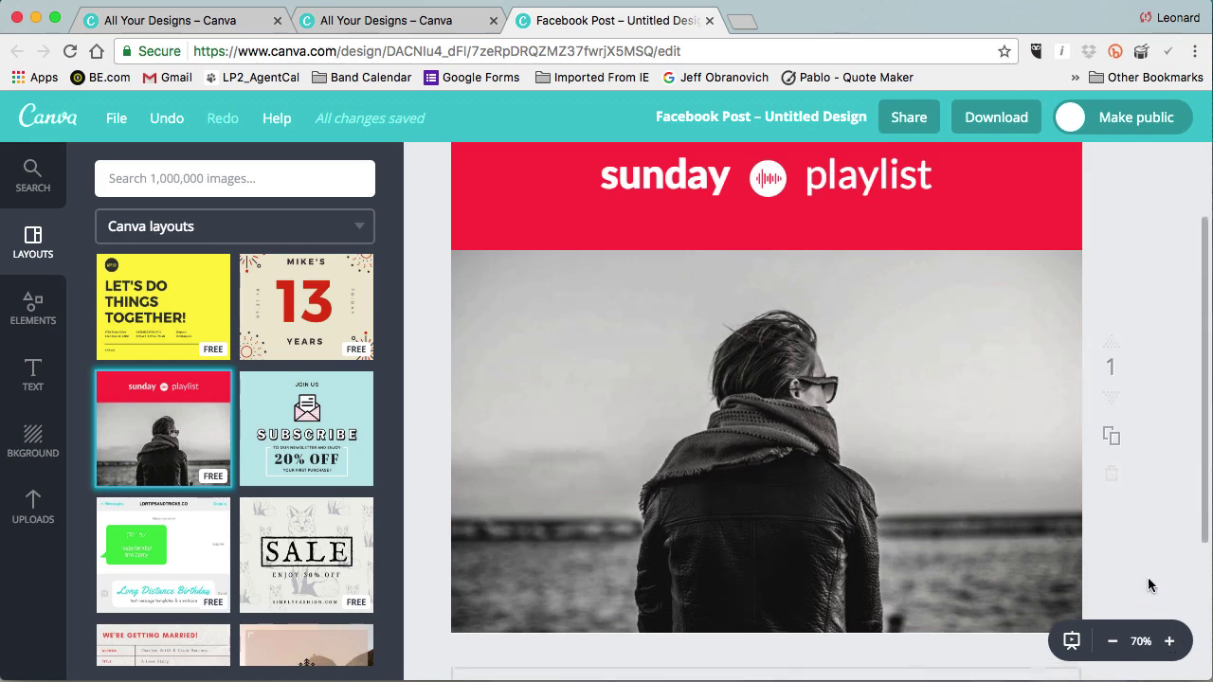
scroll(1149, 579, "up", 2)
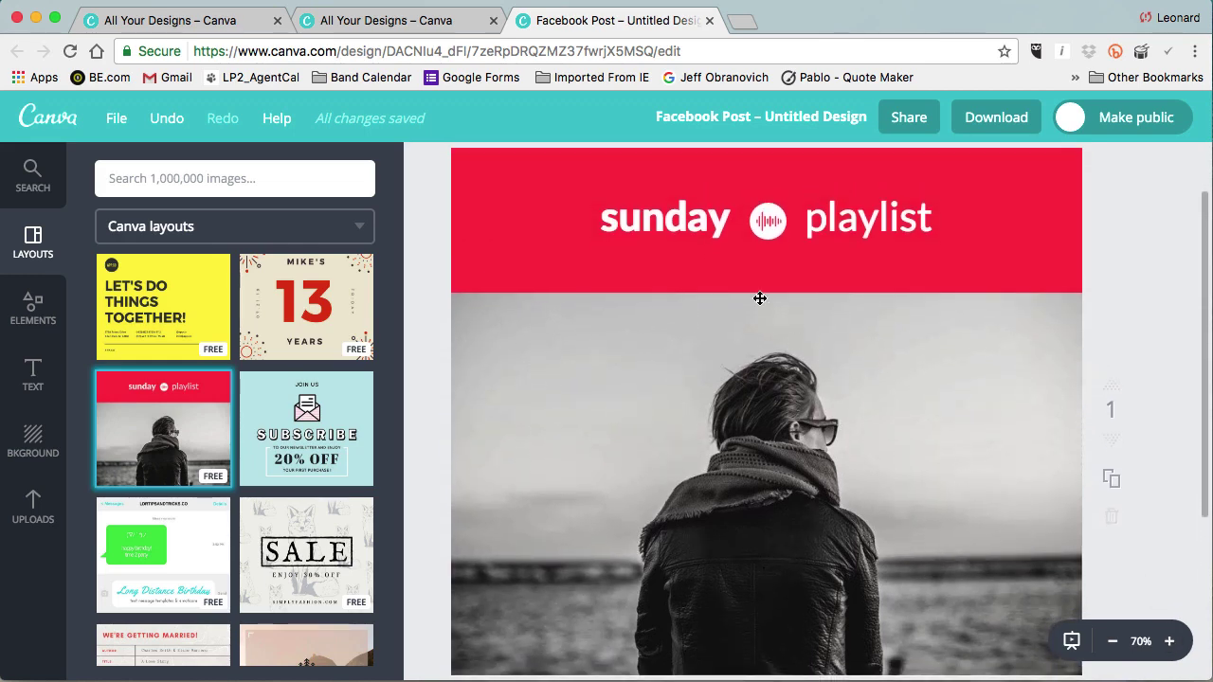
Replace 'sunday' with 'Sat March 4' and 'playlist' with 'Joe's Tavern', then select the venue text.
double_click(705, 224)
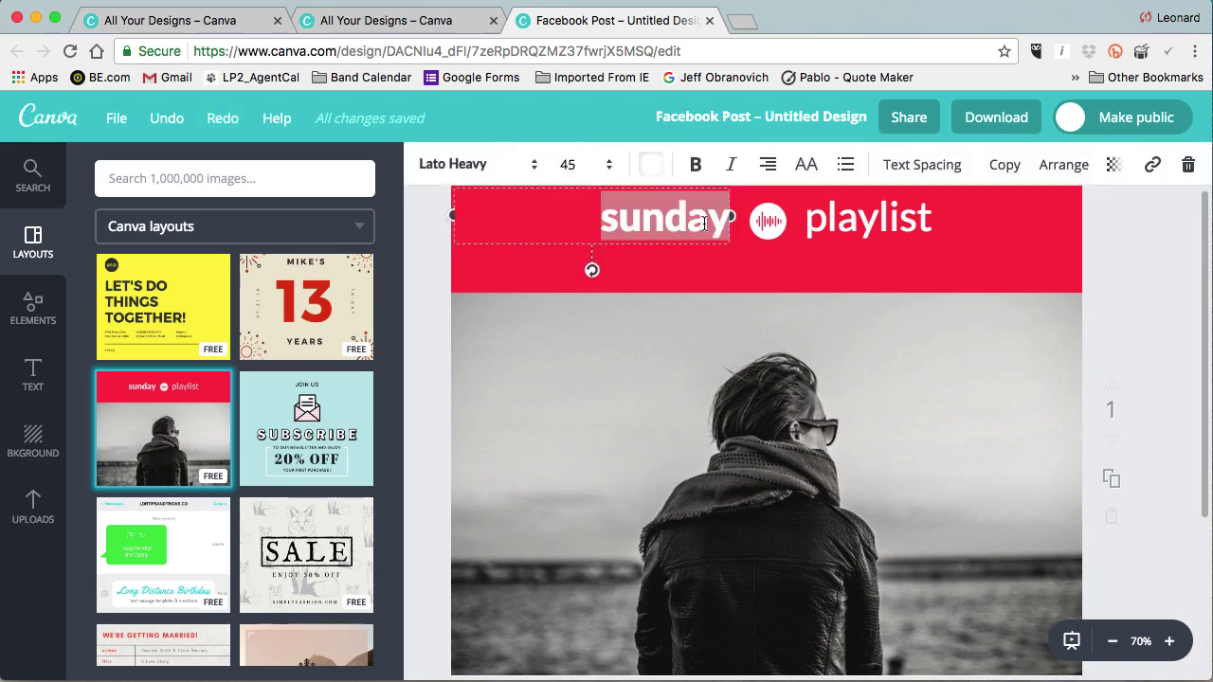
type("Sat")
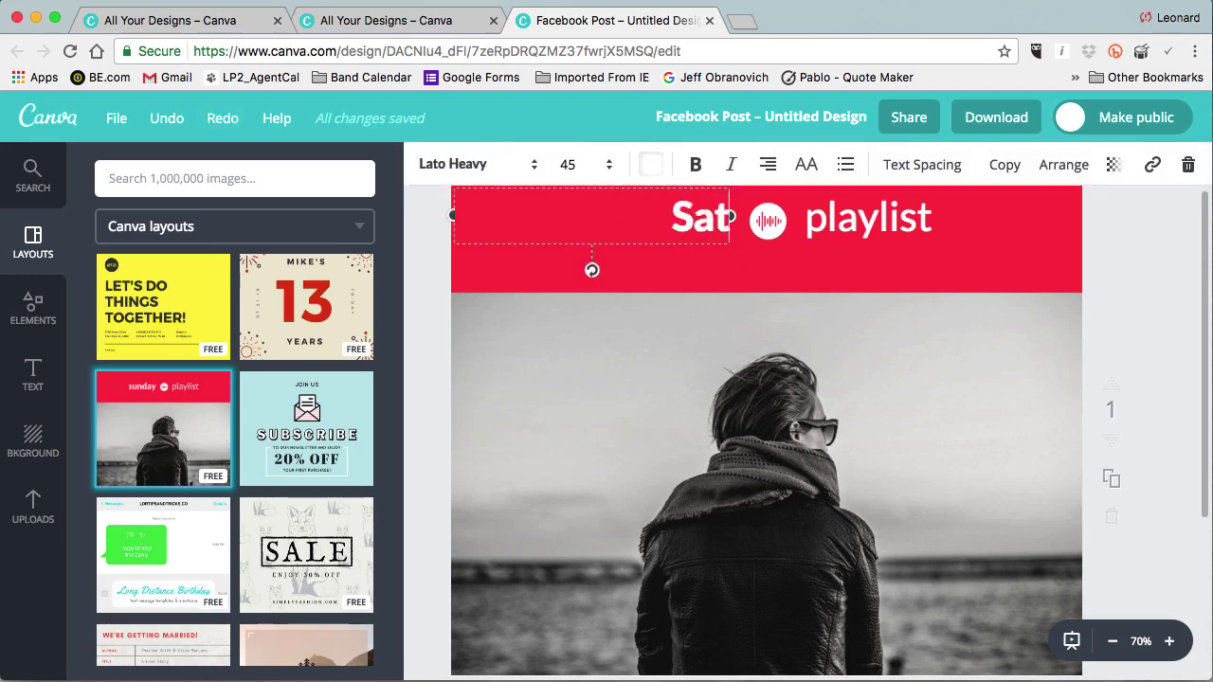
type(" March")
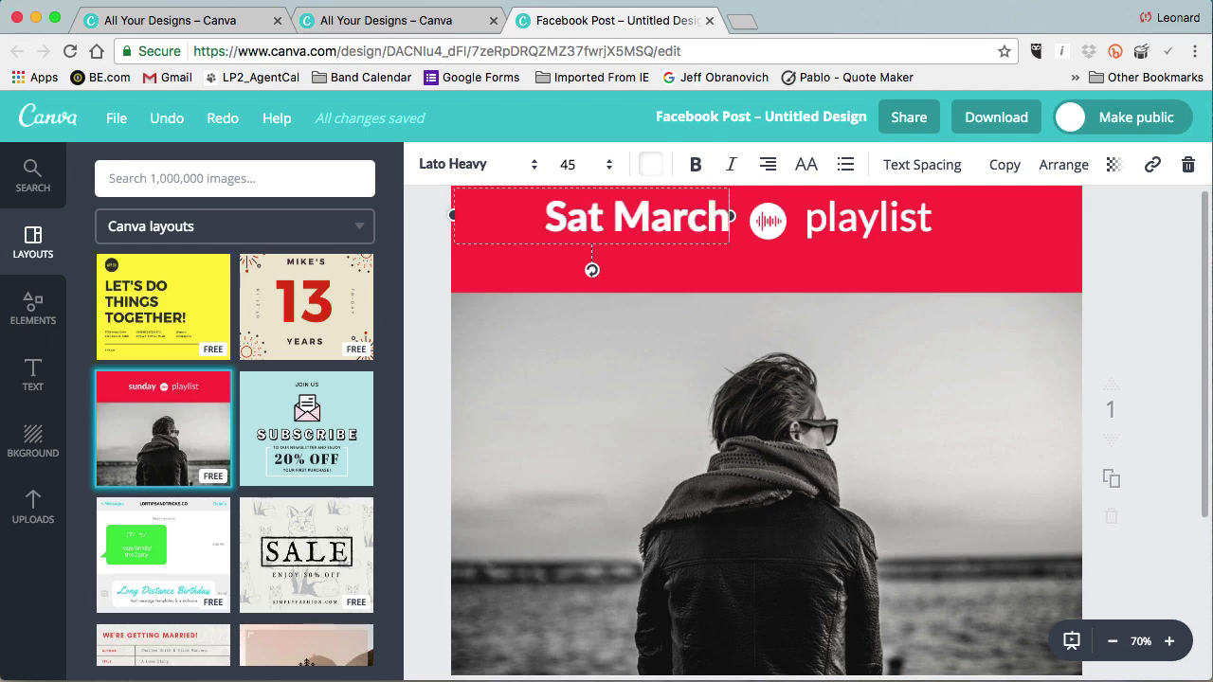
type(" 4")
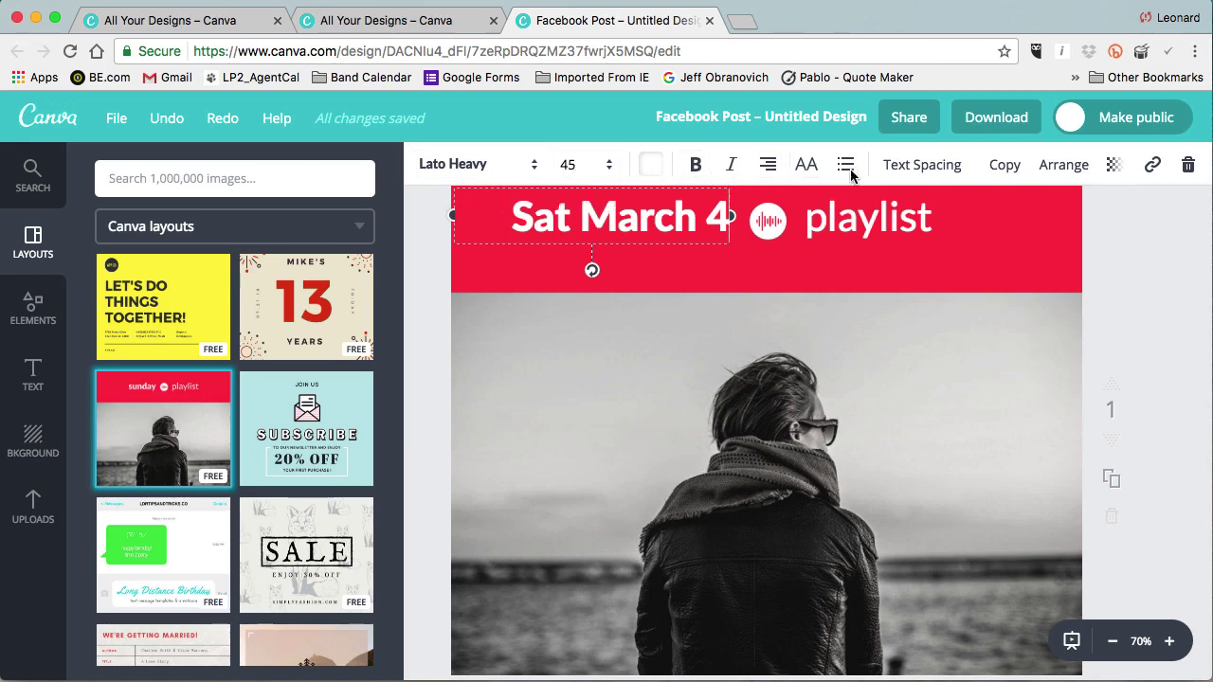
double_click(915, 222)
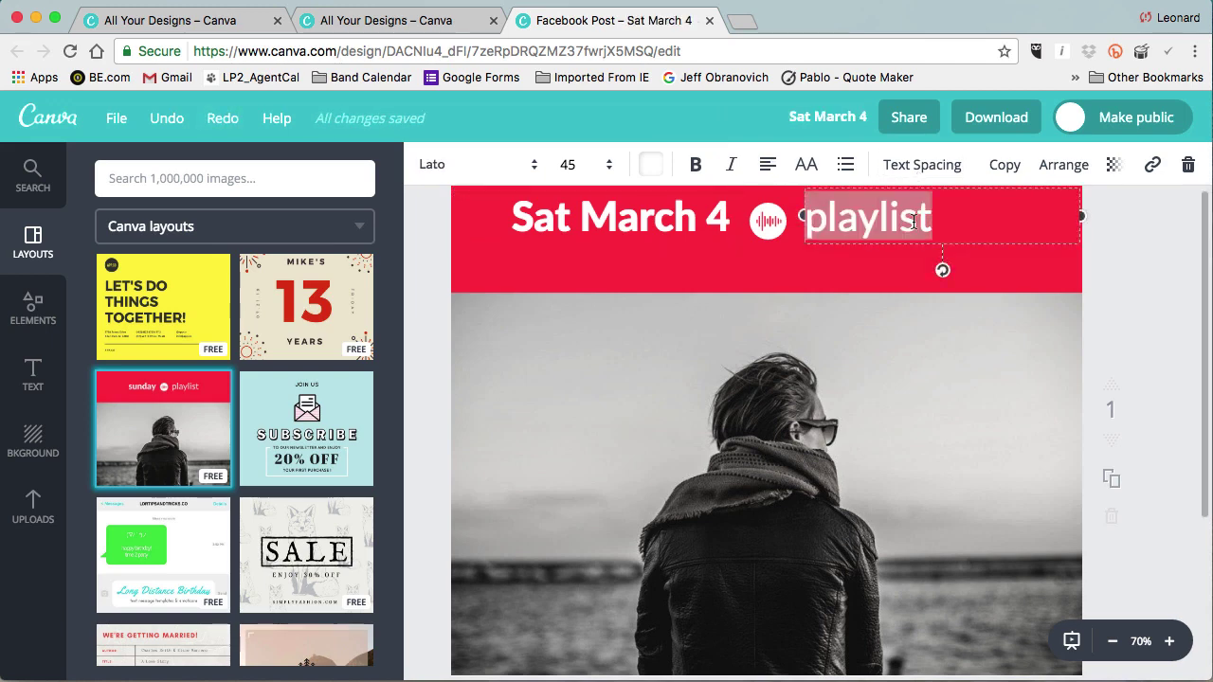
type("Joe's ")
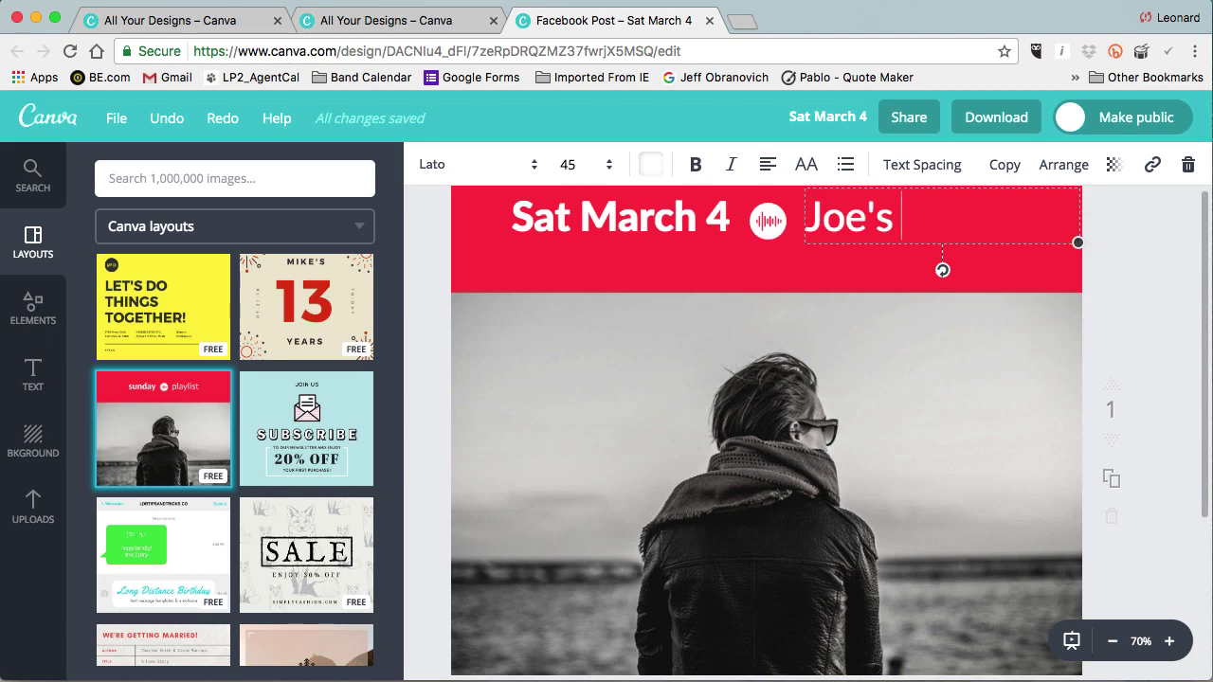
type("Tavern")
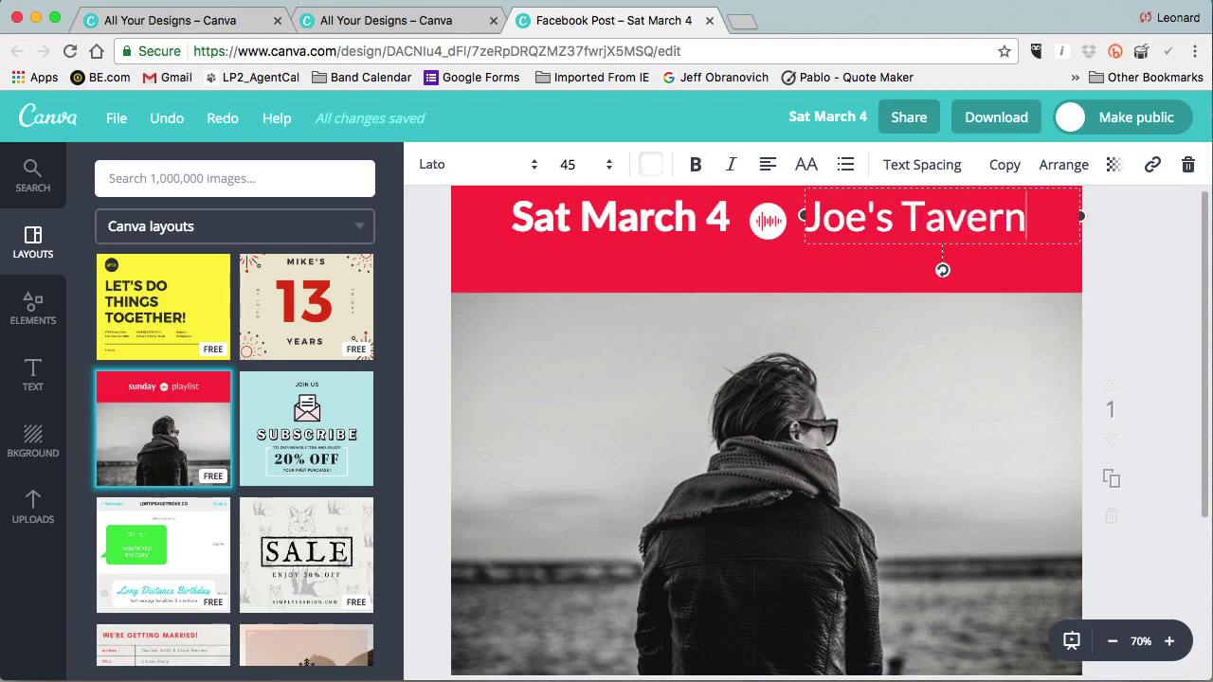
left_click_drag(1031, 221, 812, 222)
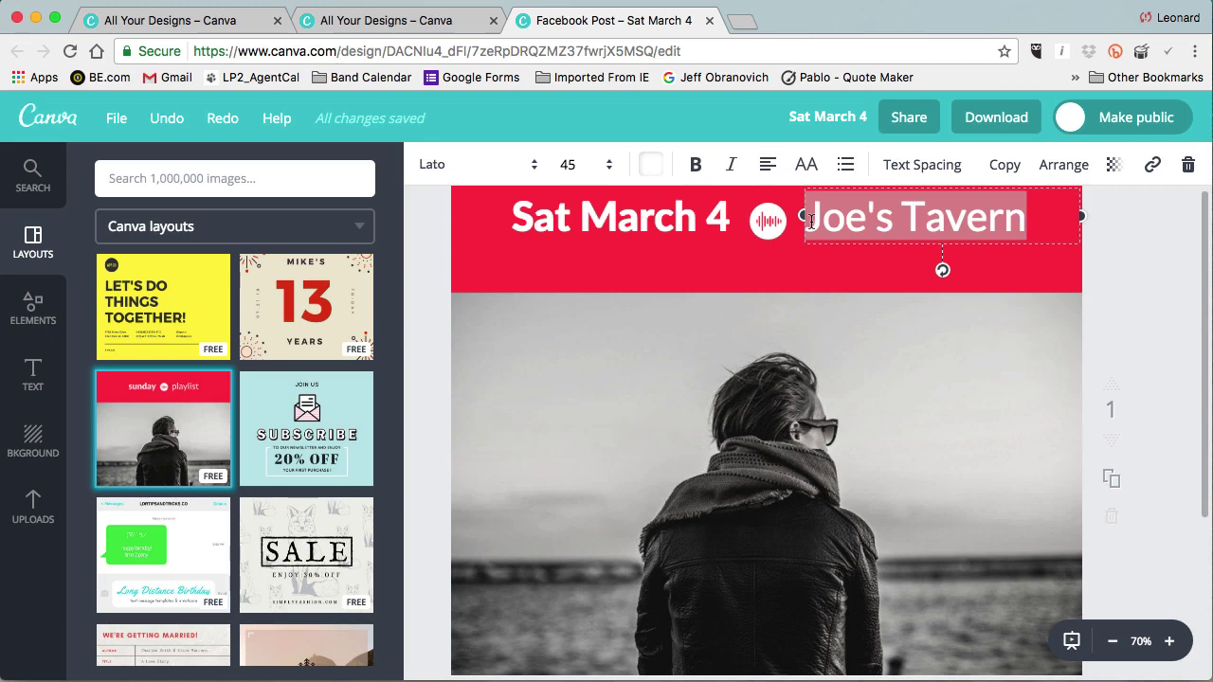
Set 'Joe's Tavern' in Lato Heavy, then select it together with 'Sat March 4'.
left_click(440, 168)
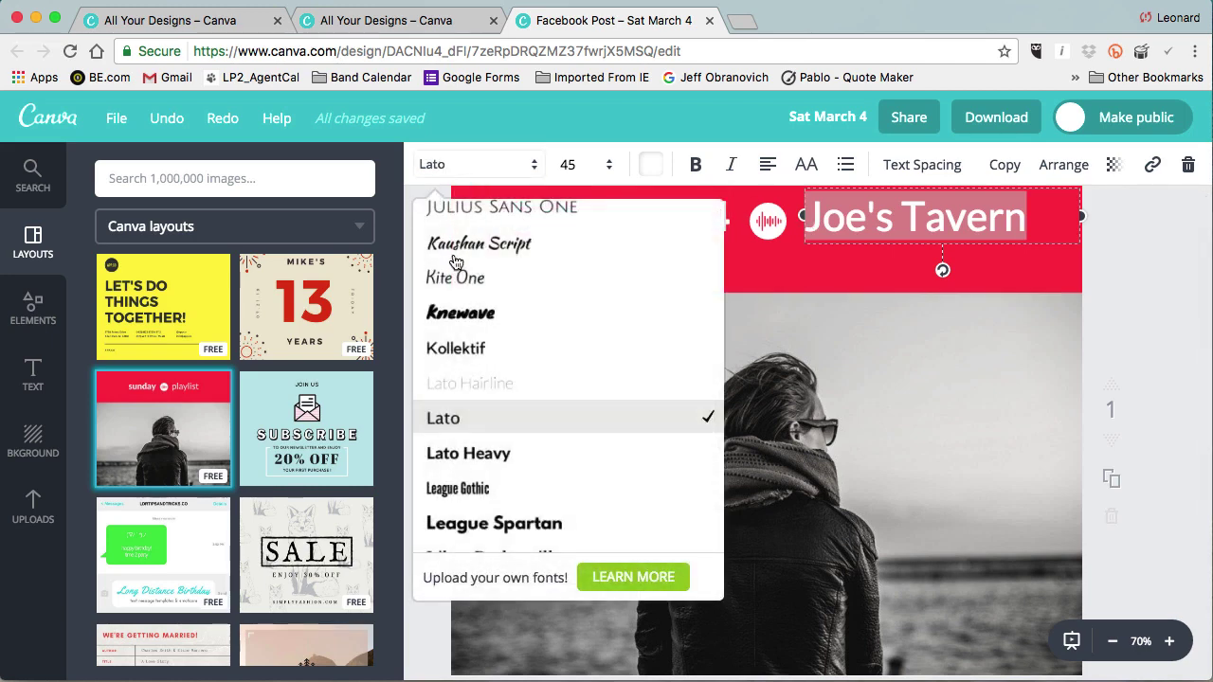
left_click(491, 457)
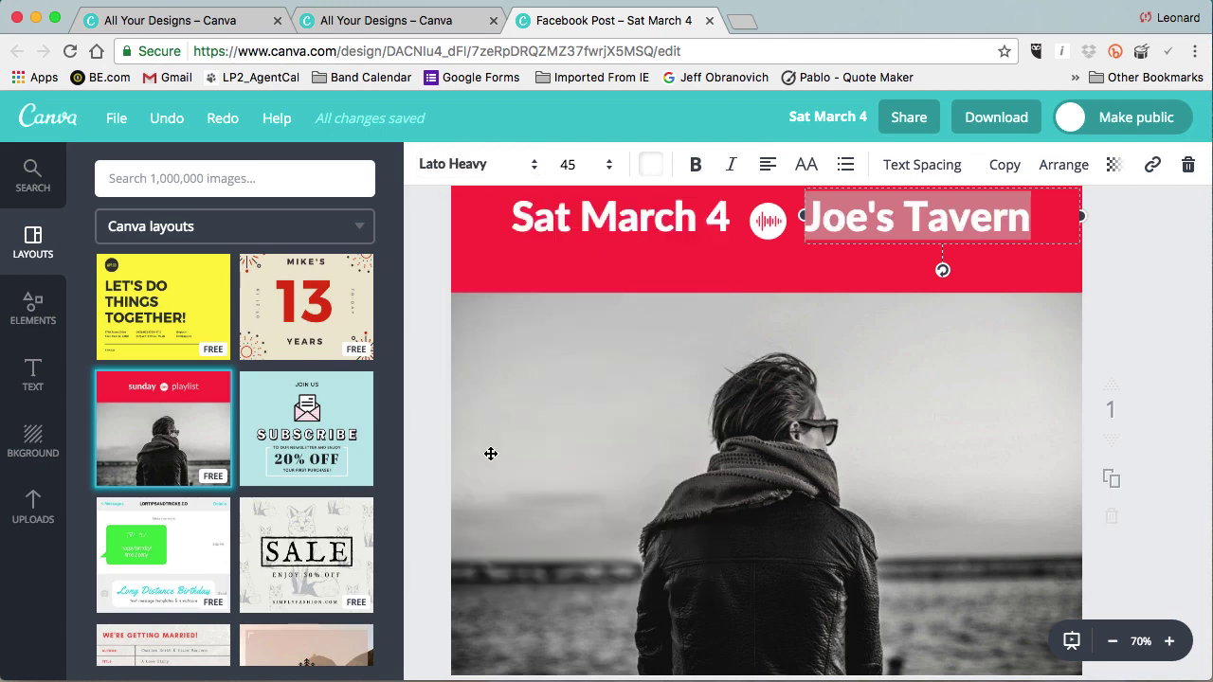
left_click(618, 222)
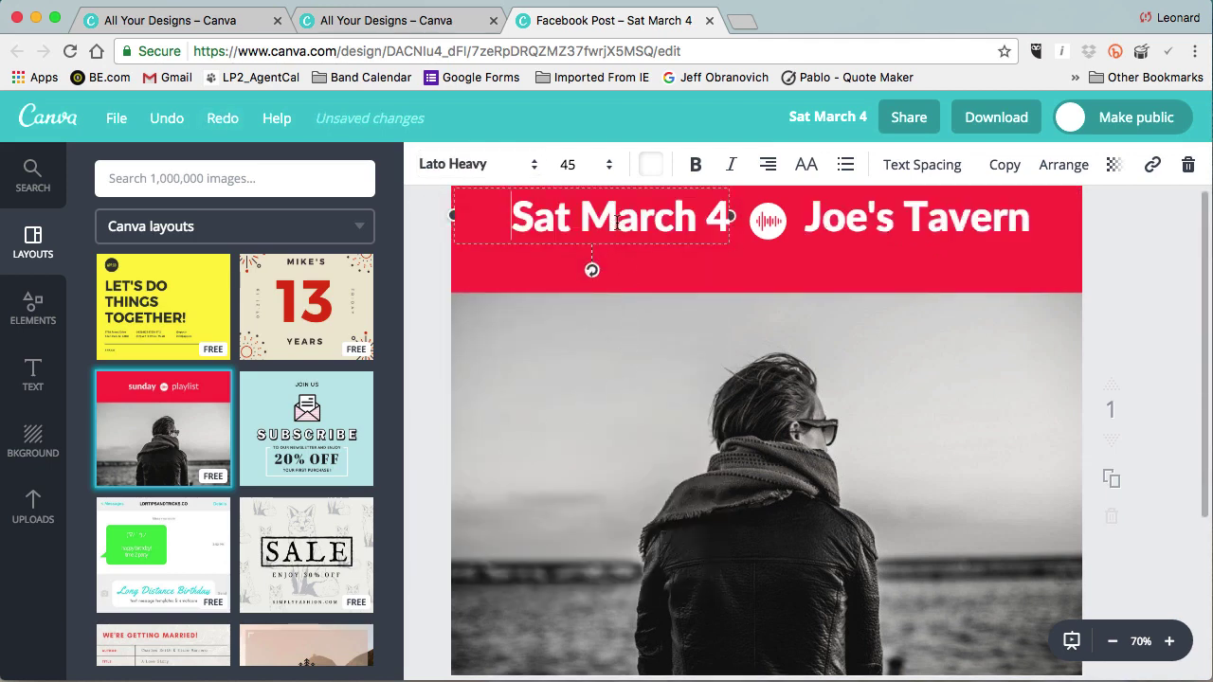
left_click(886, 228)
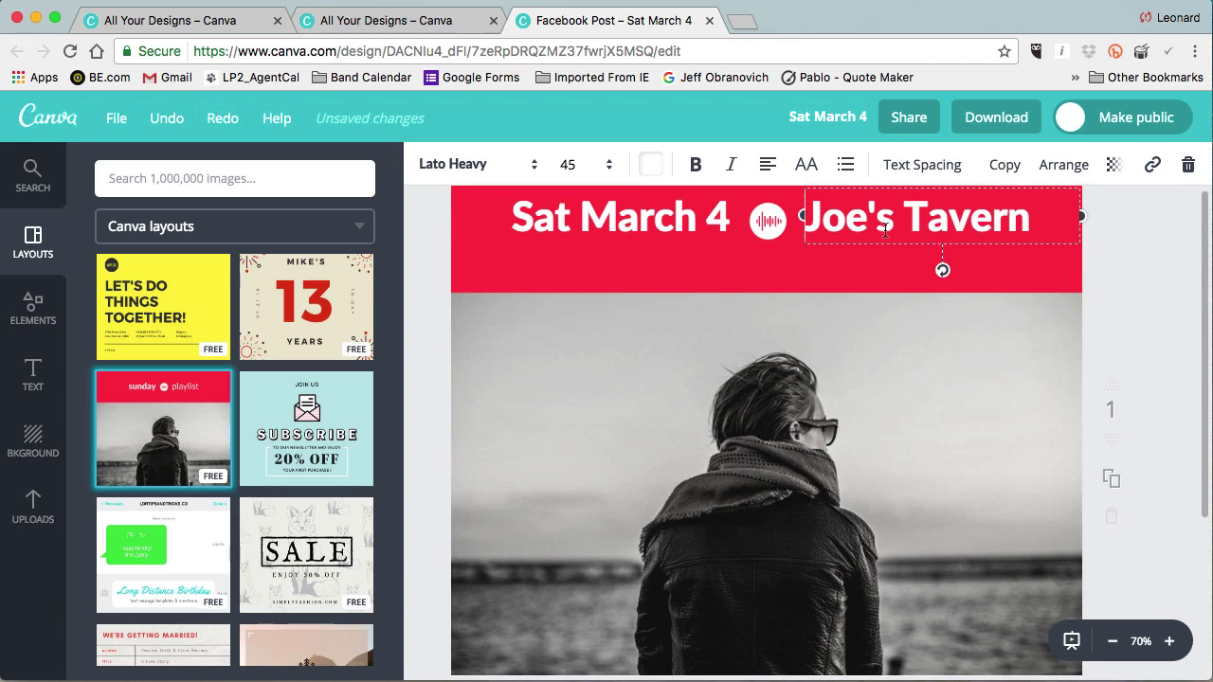
scroll(975, 309, "up", 2)
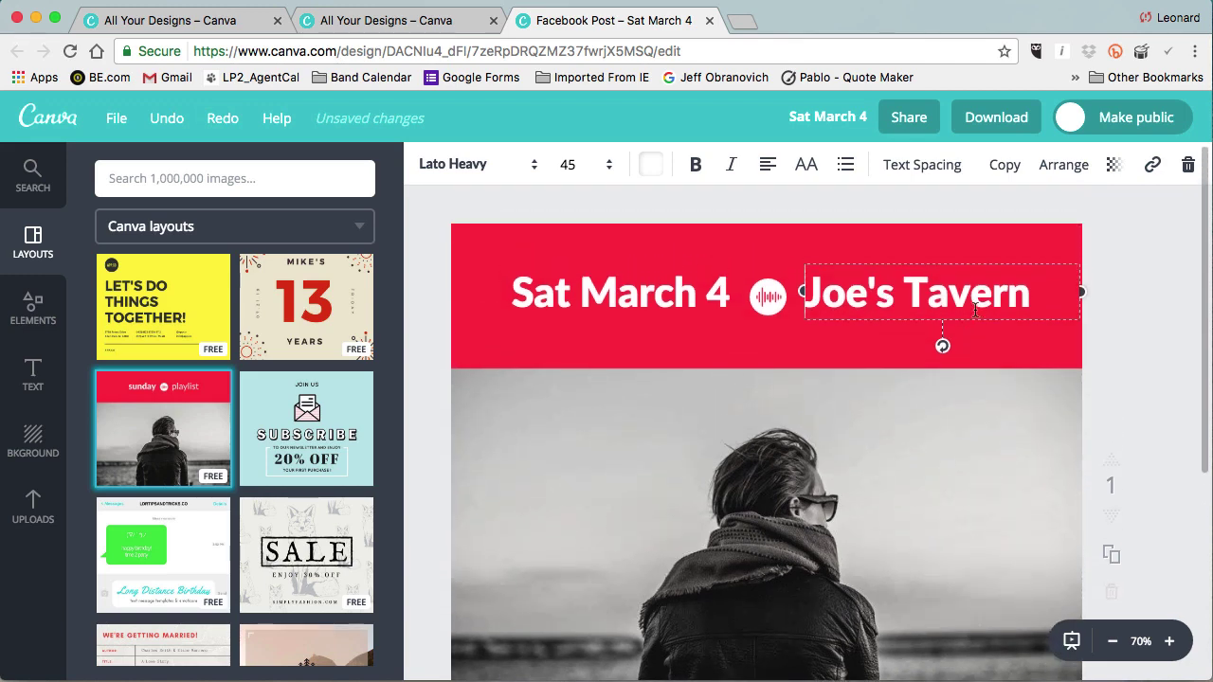
left_click(672, 293, "shift")
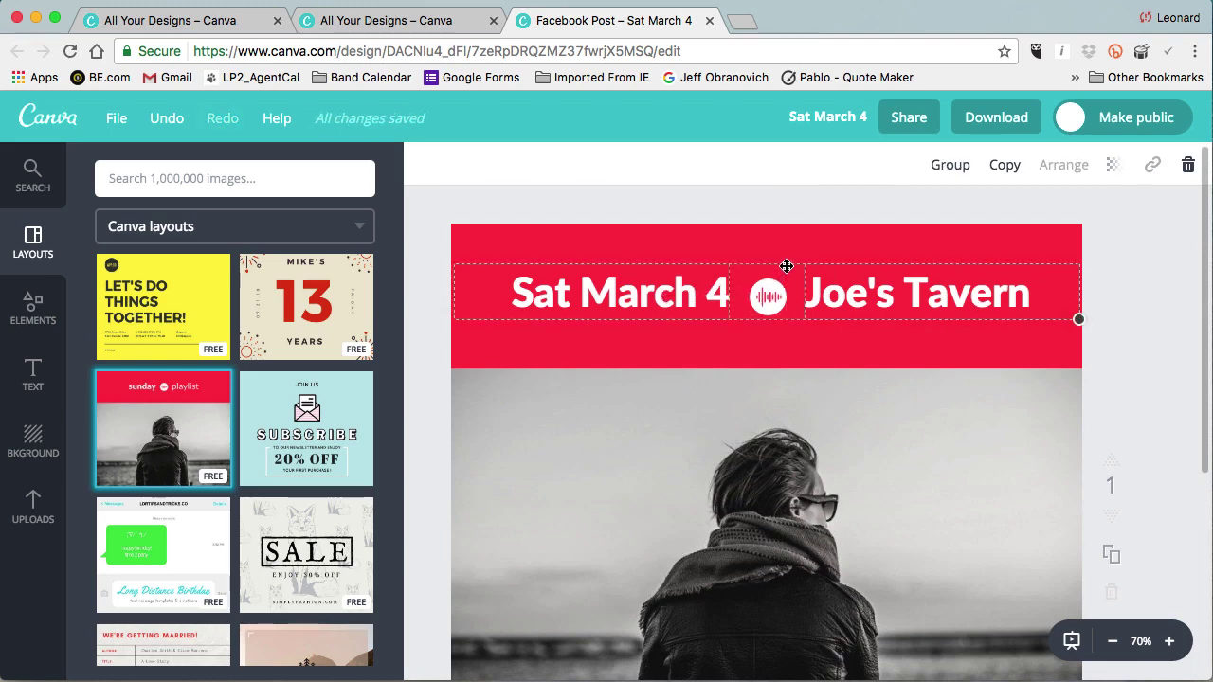
Lower the date, sound-wave icon and venue line in the banner, then duplicate the 'Joe's Tavern' text.
left_click_drag(786, 266, 786, 266)
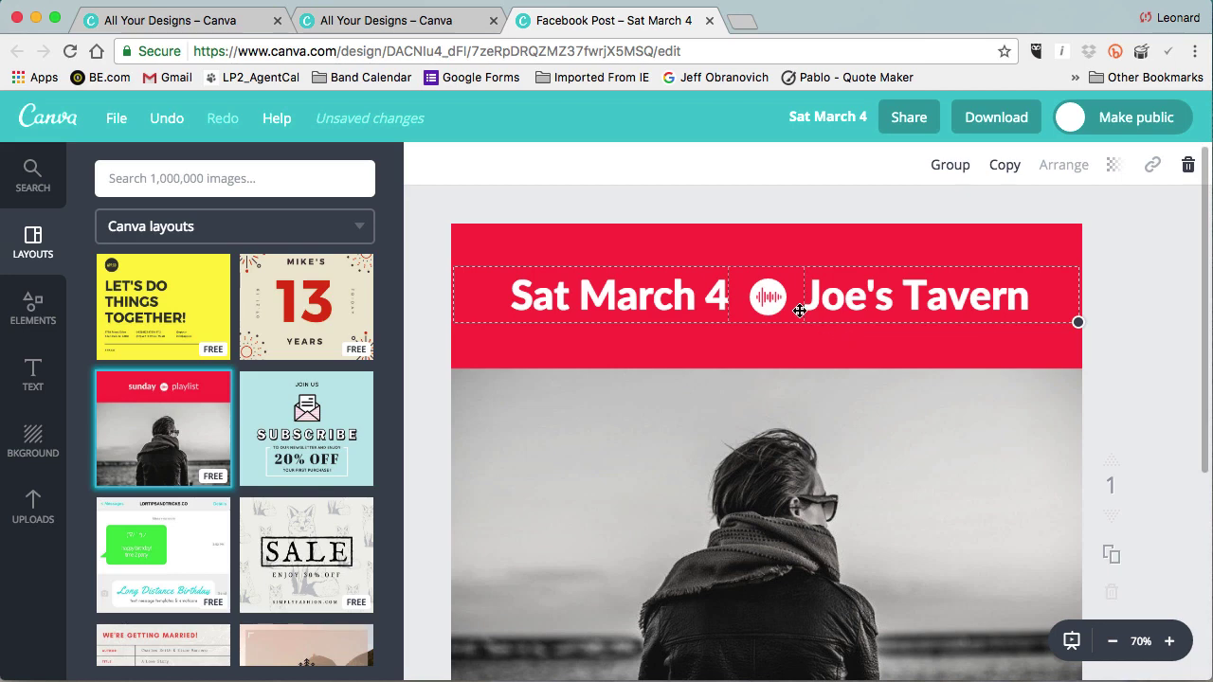
key("Escape")
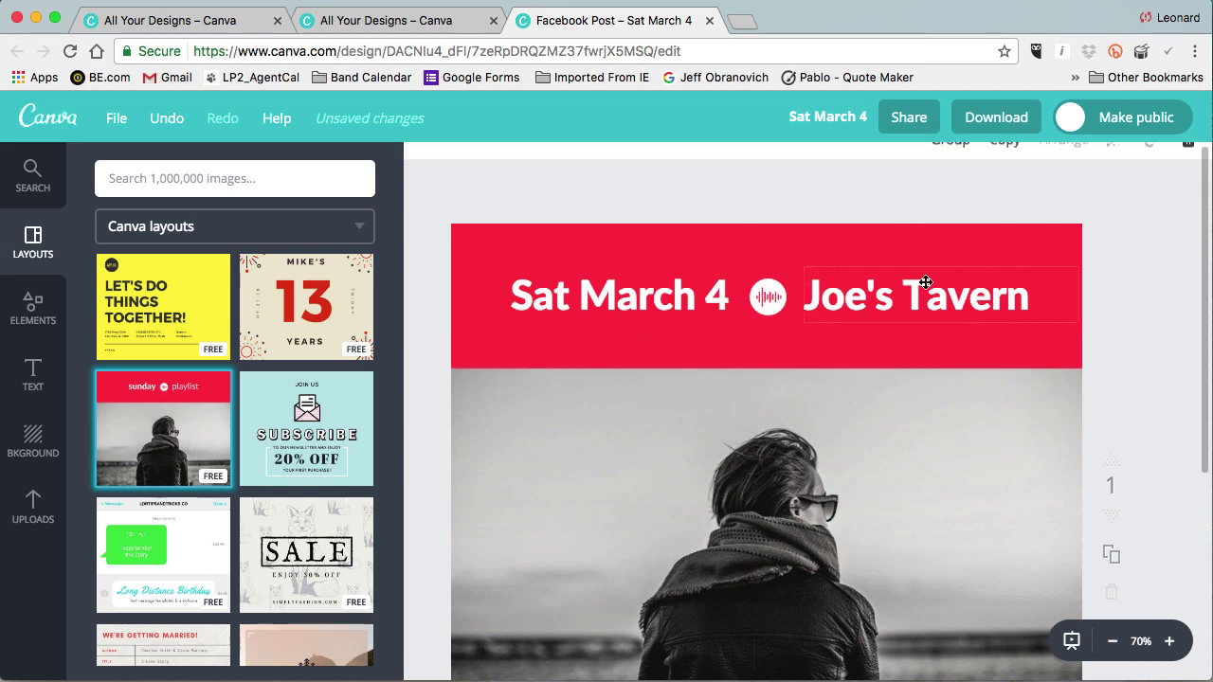
left_click(778, 303)
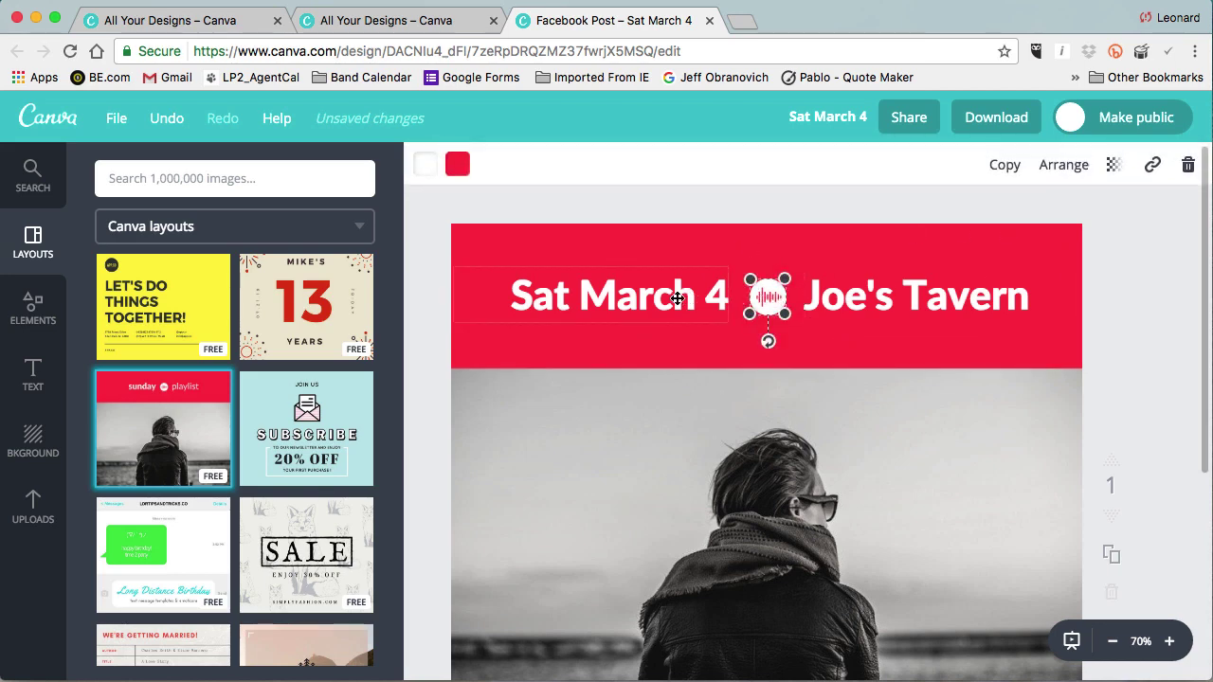
left_click(678, 299, "shift")
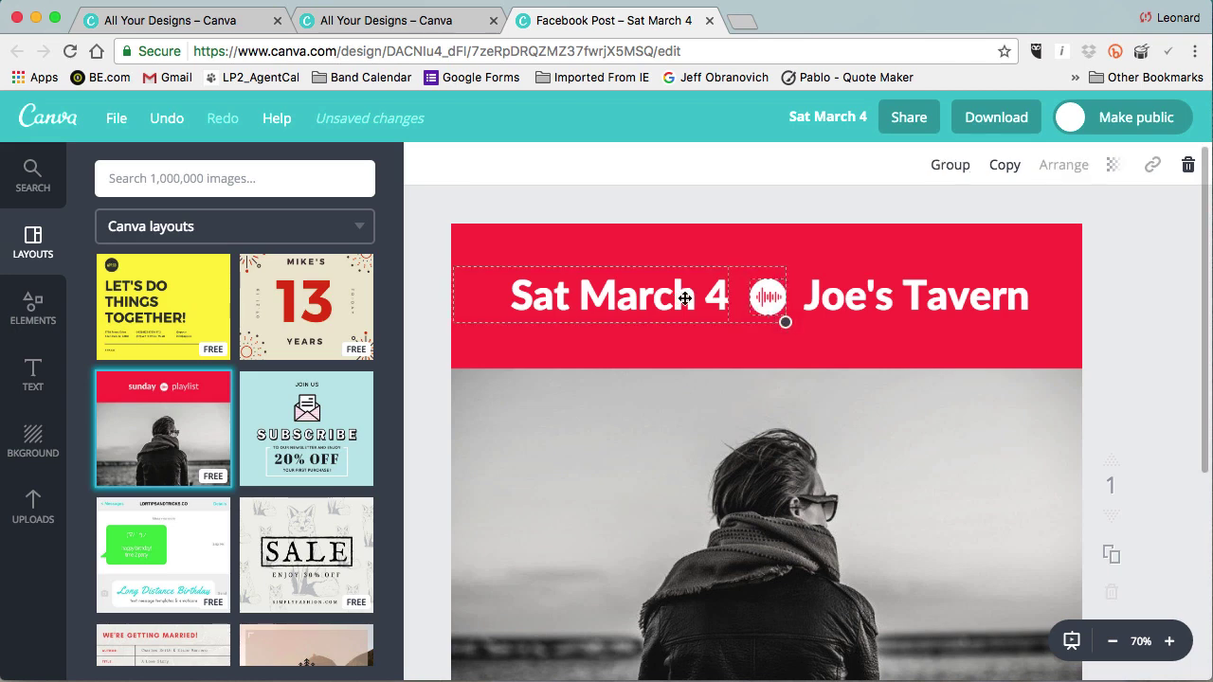
left_click(846, 304, "shift")
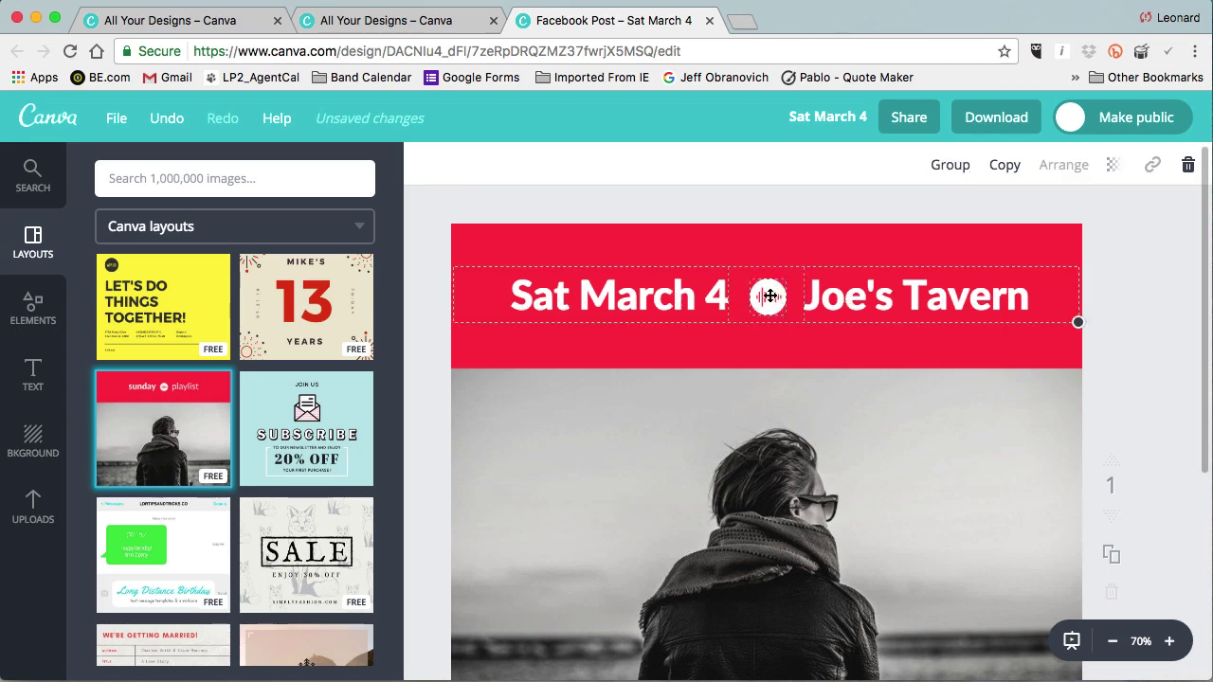
left_click_drag(770, 297, 772, 316)
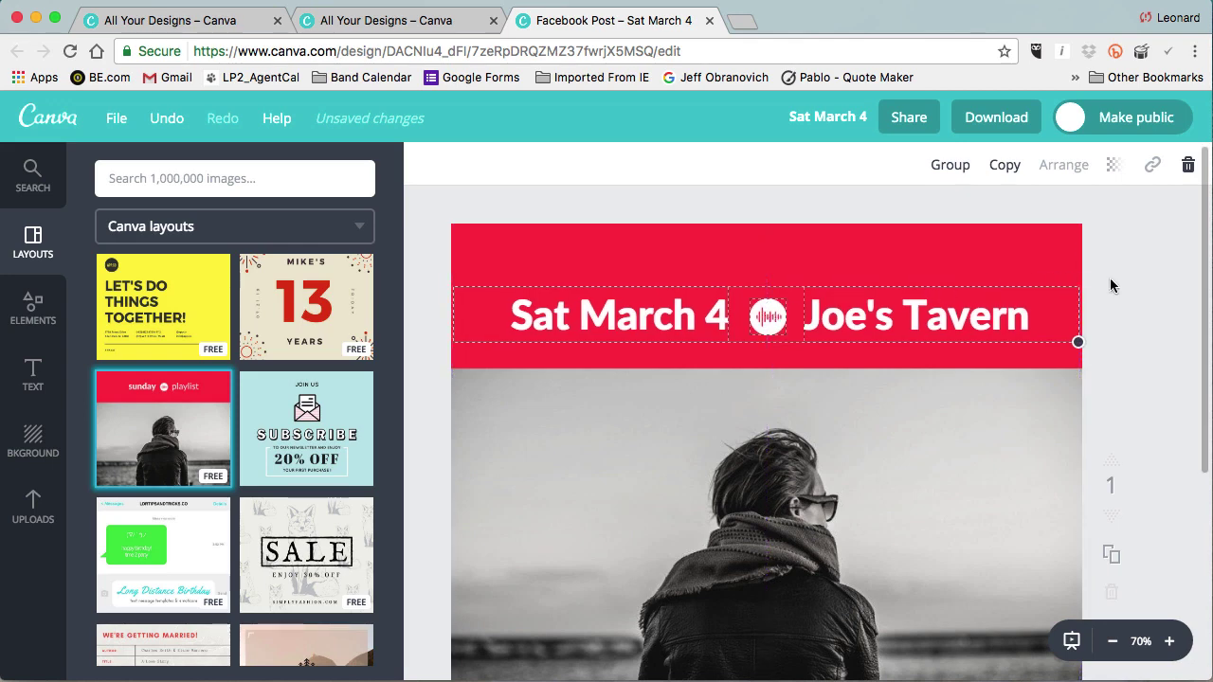
left_click(996, 312)
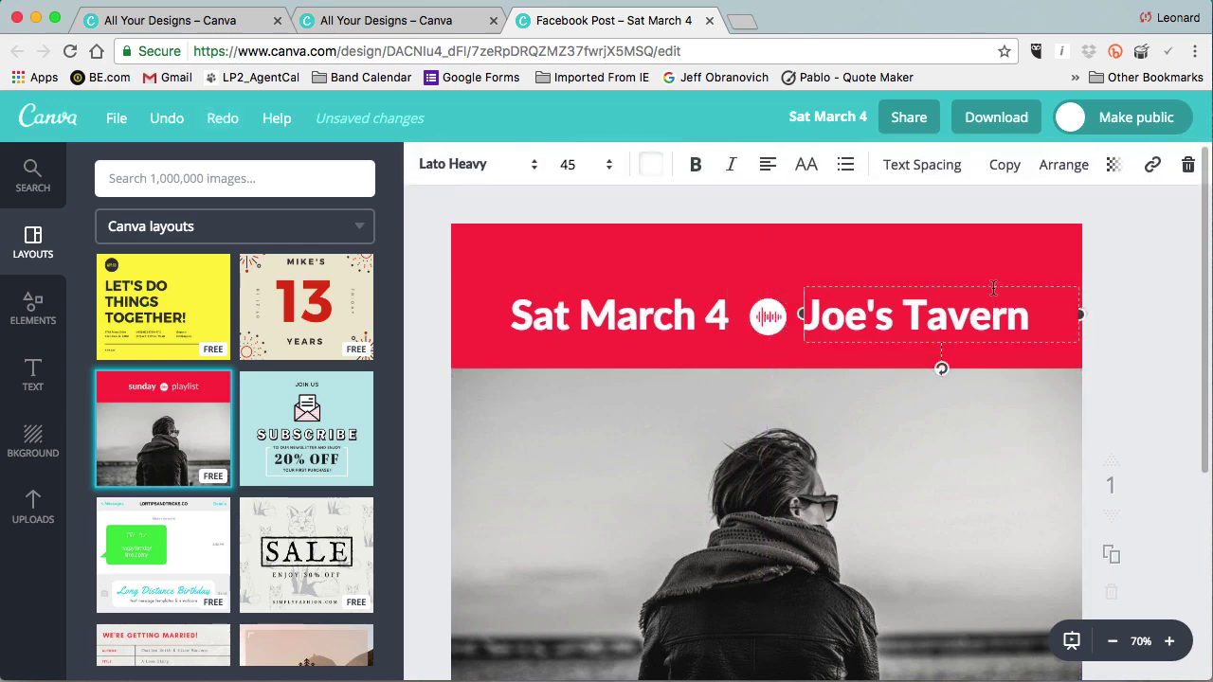
left_click(1005, 165)
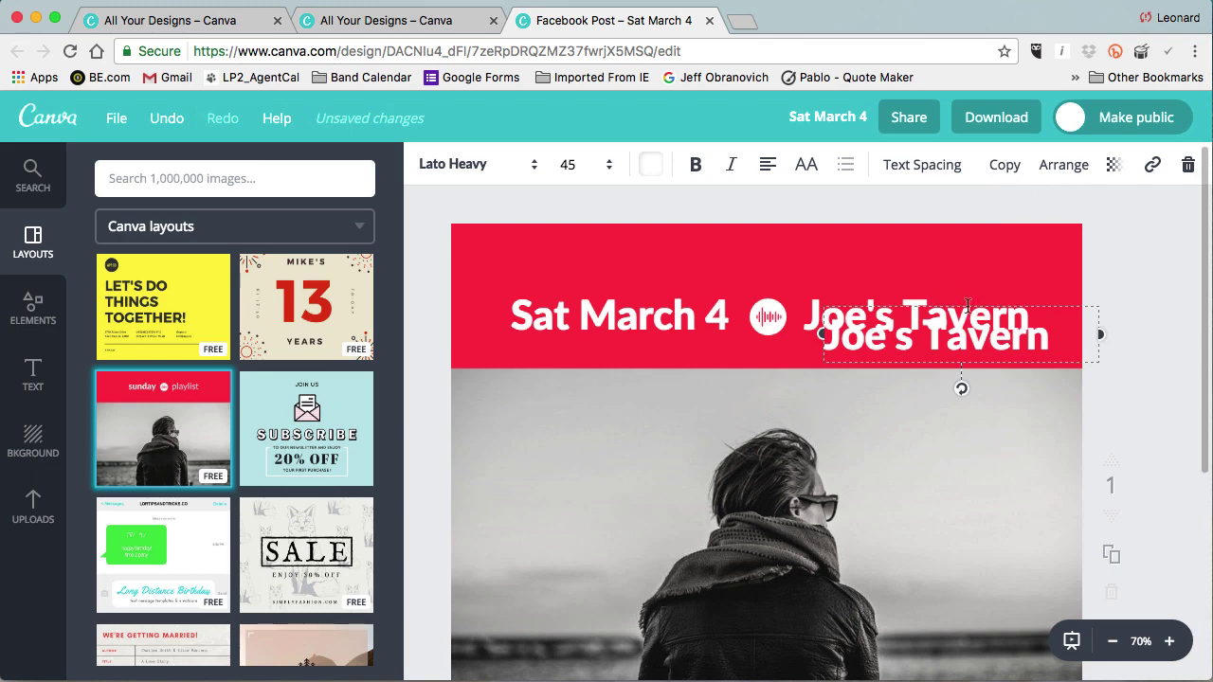
left_click_drag(969, 304, 779, 233)
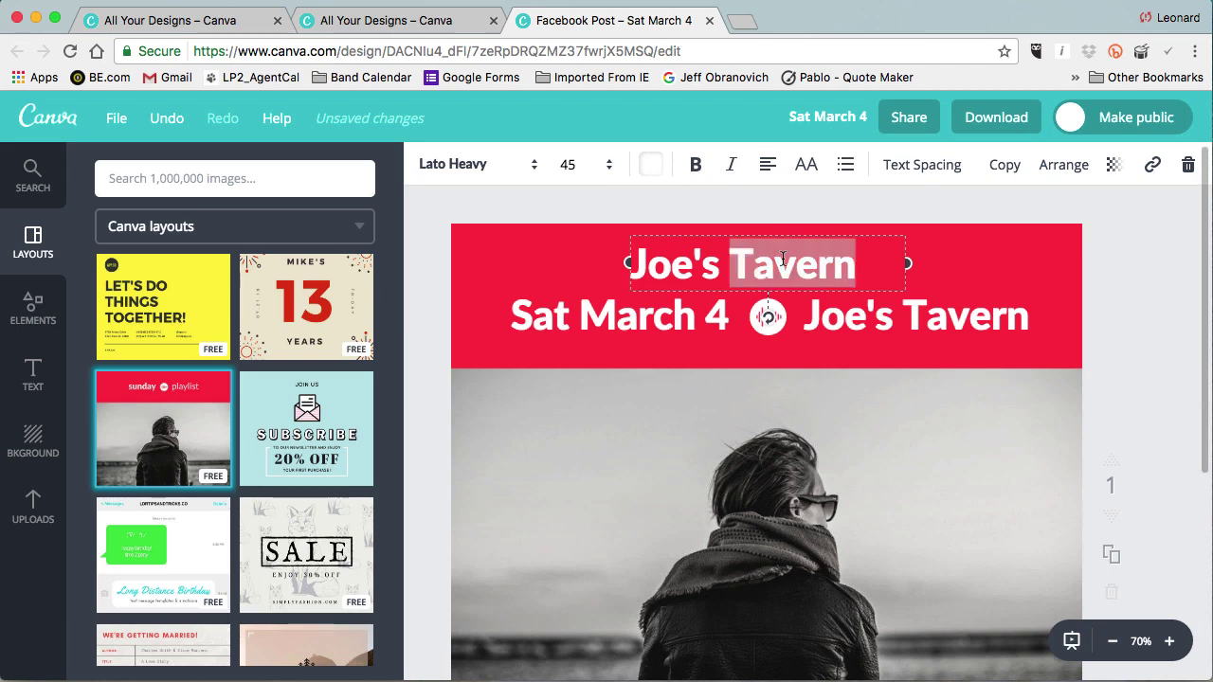
triple_click(783, 258)
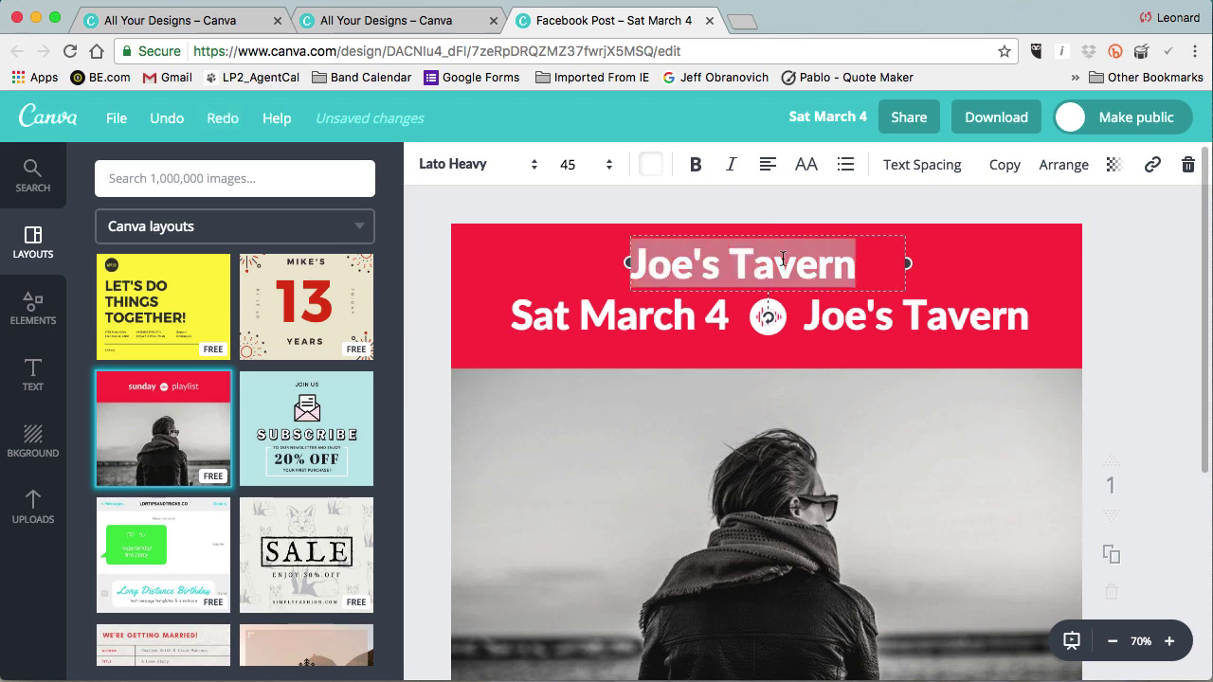
left_click(769, 166)
left_click(809, 222)
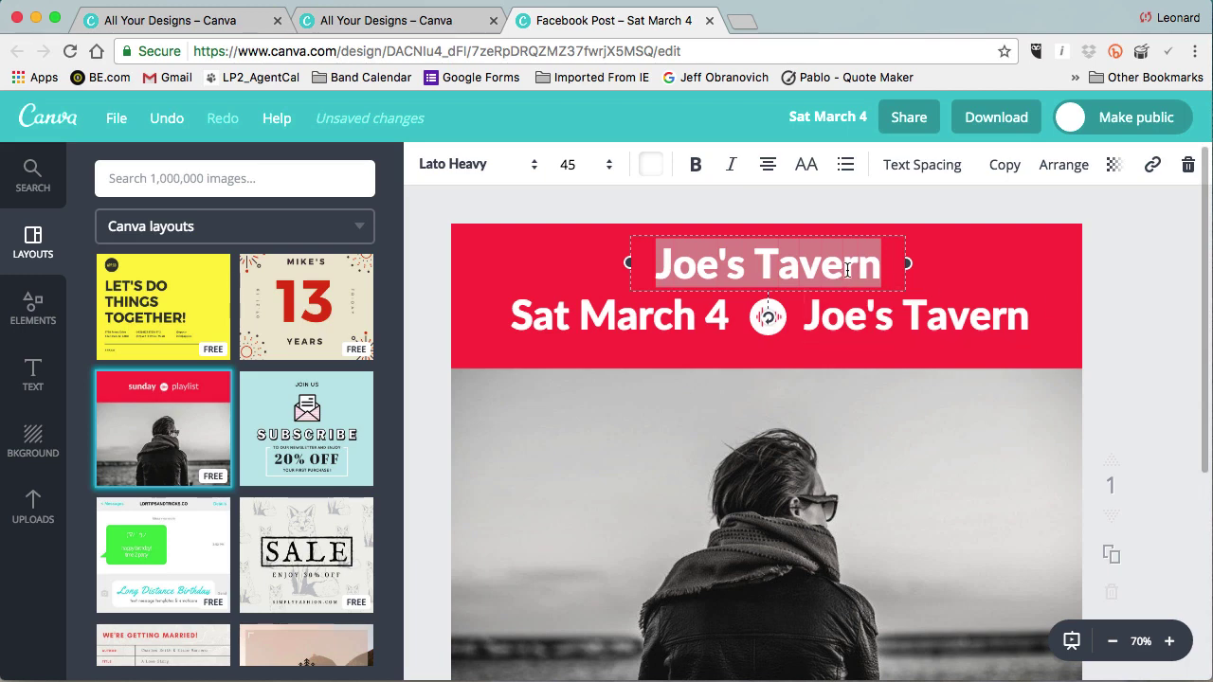
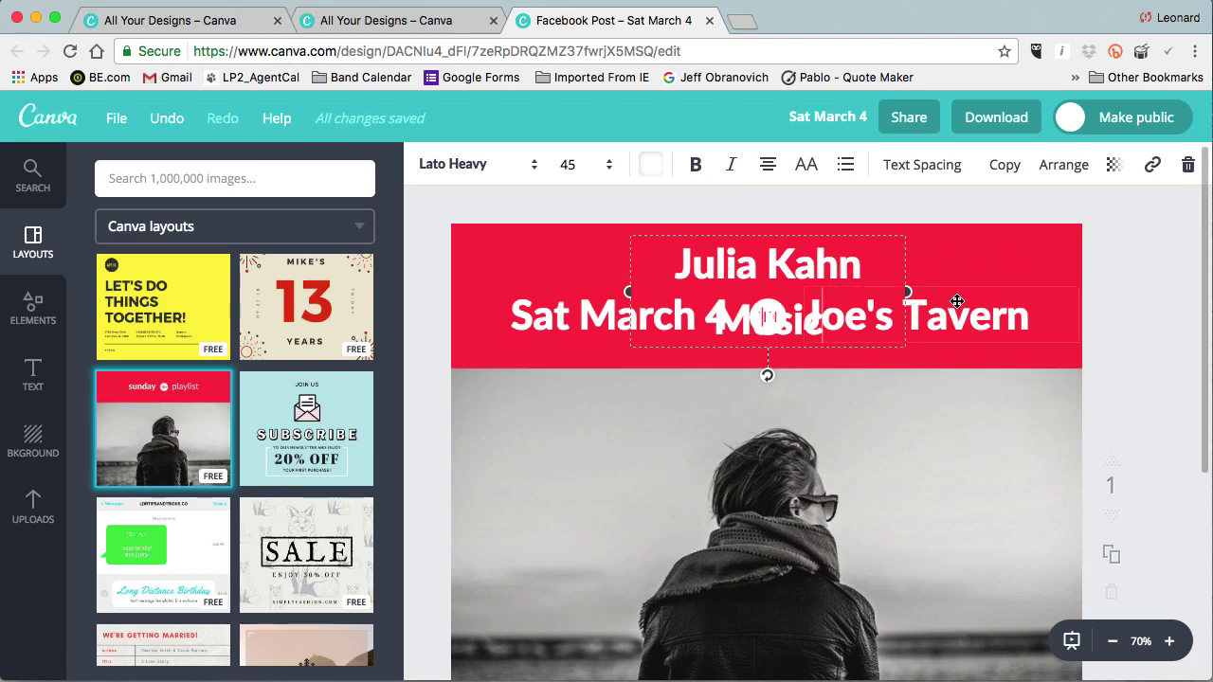
left_click_drag(907, 291, 952, 292)
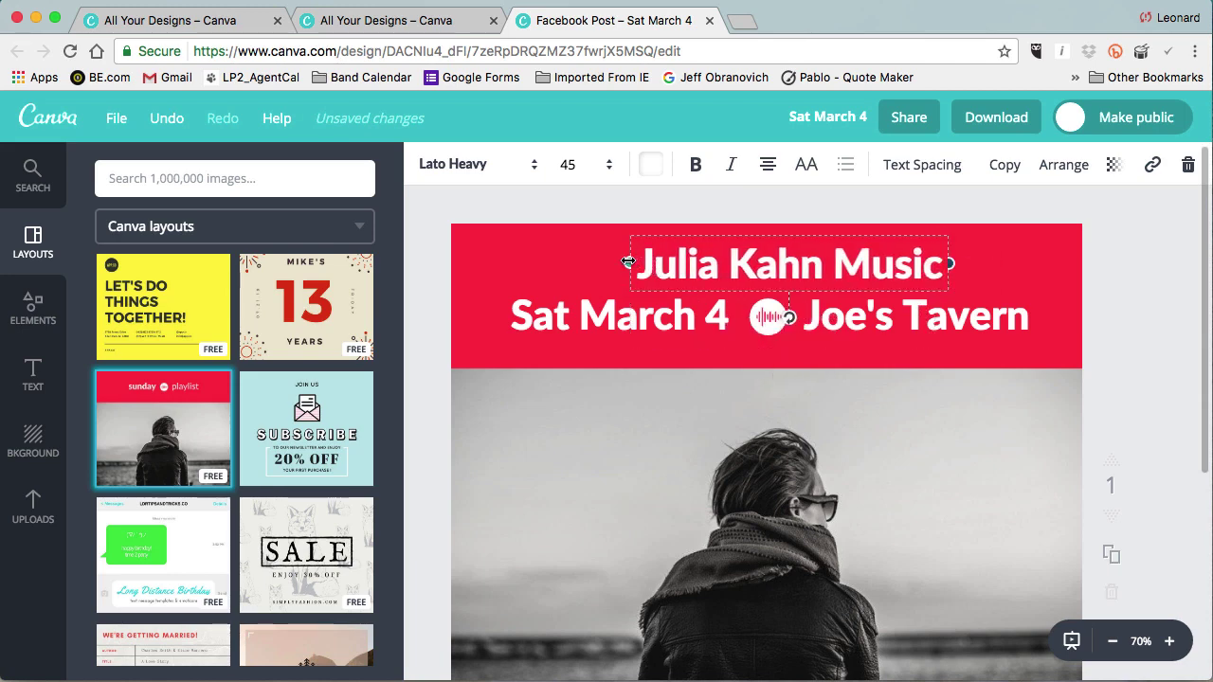
left_click_drag(629, 261, 584, 258)
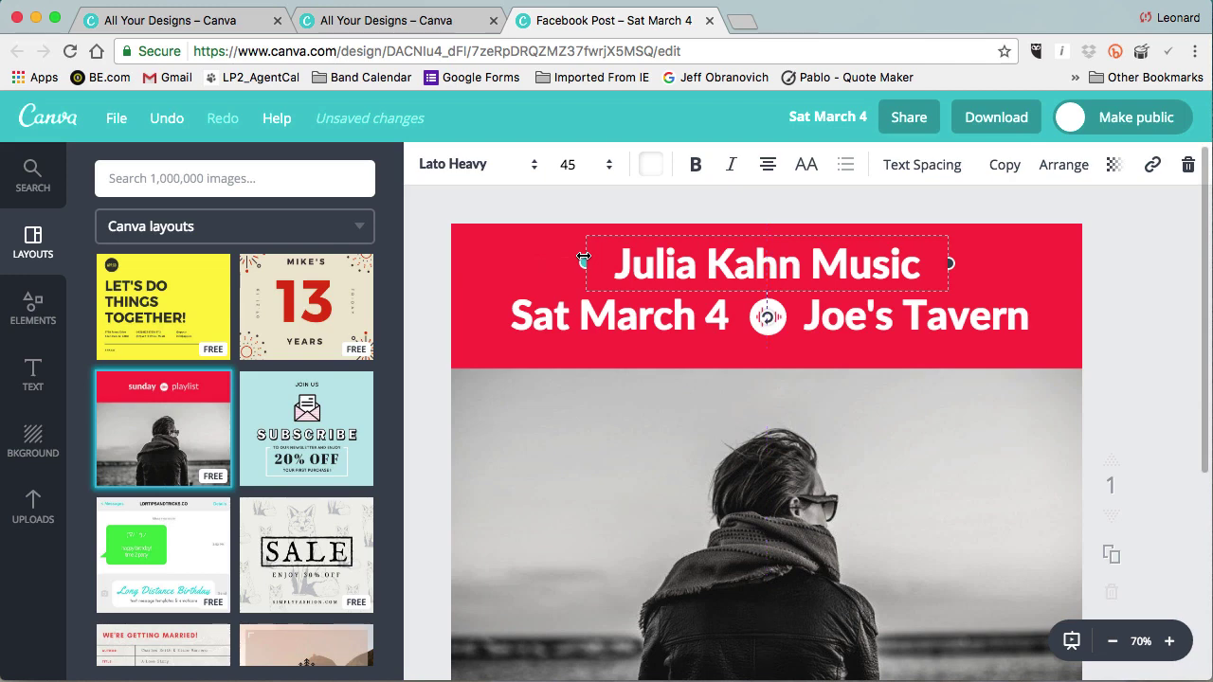
left_click(1125, 320)
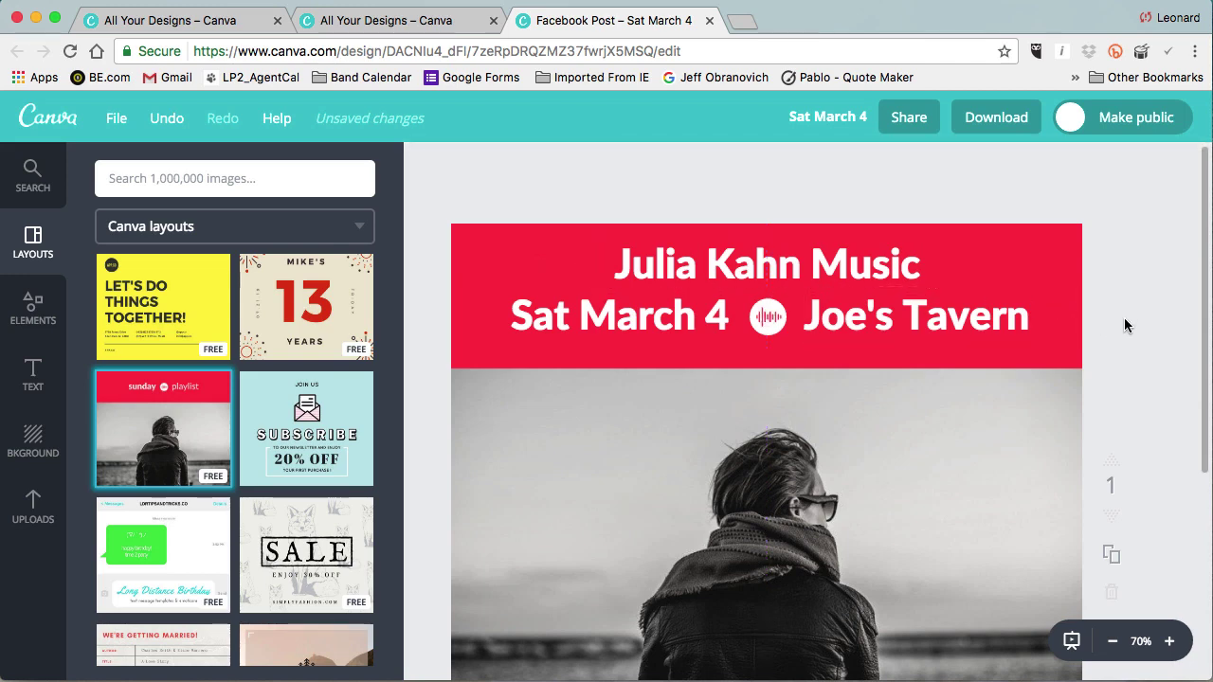
Swap the uploaded four-piece band photo into the layout's photo frame and zoom out to 50%.
scroll(1124, 317, "down", 3)
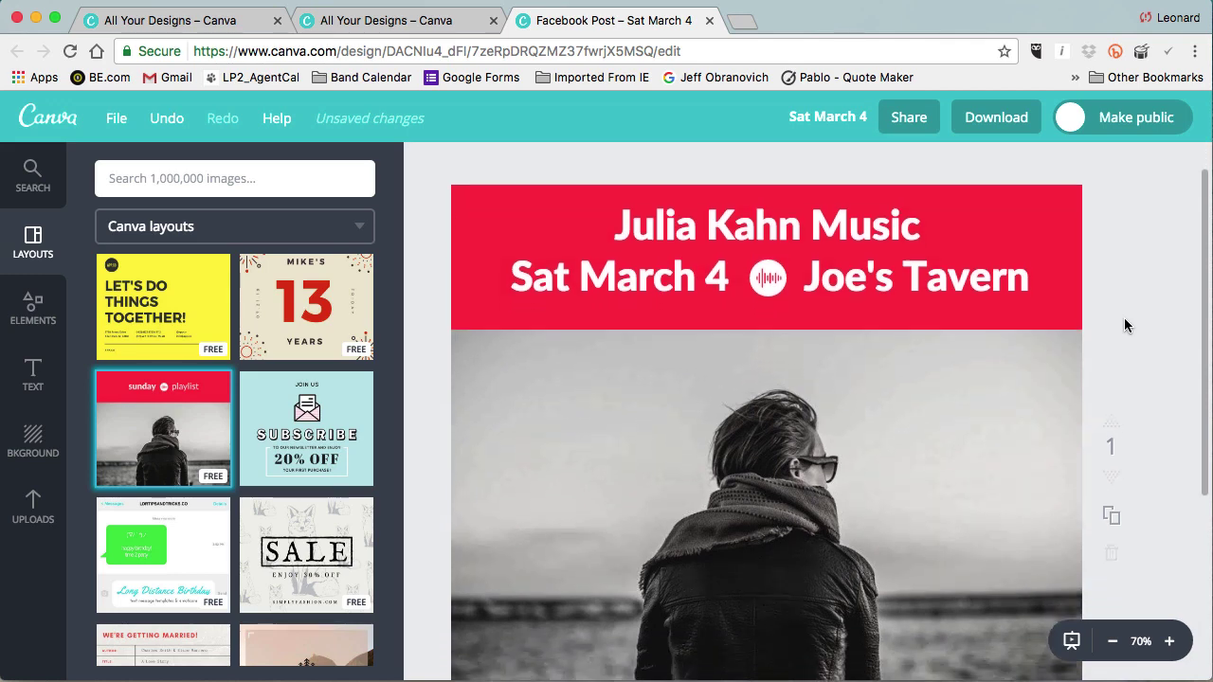
left_click(989, 334)
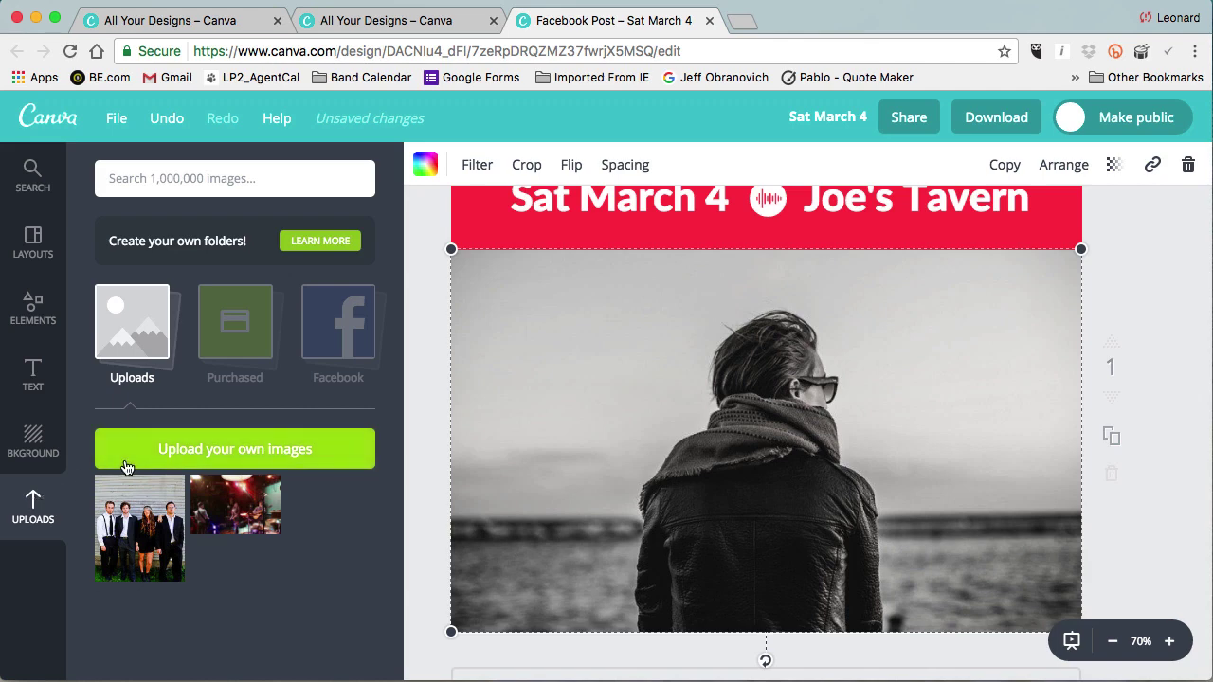
left_click(135, 537)
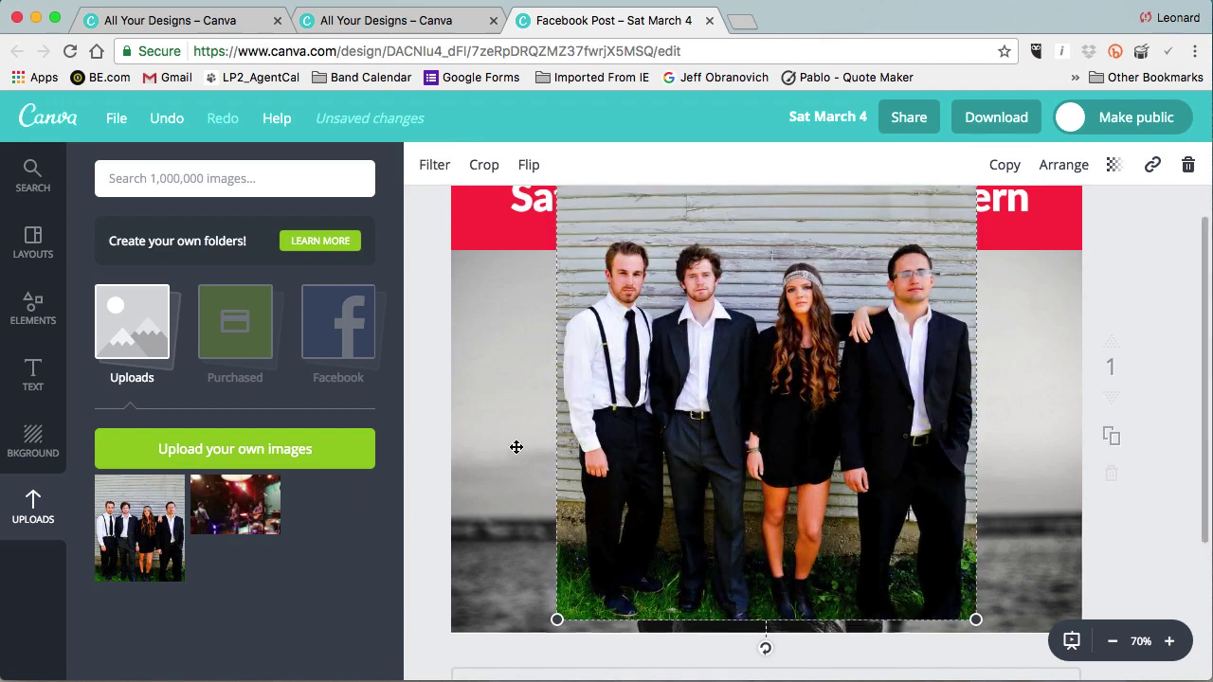
scroll(515, 445, "up", 2)
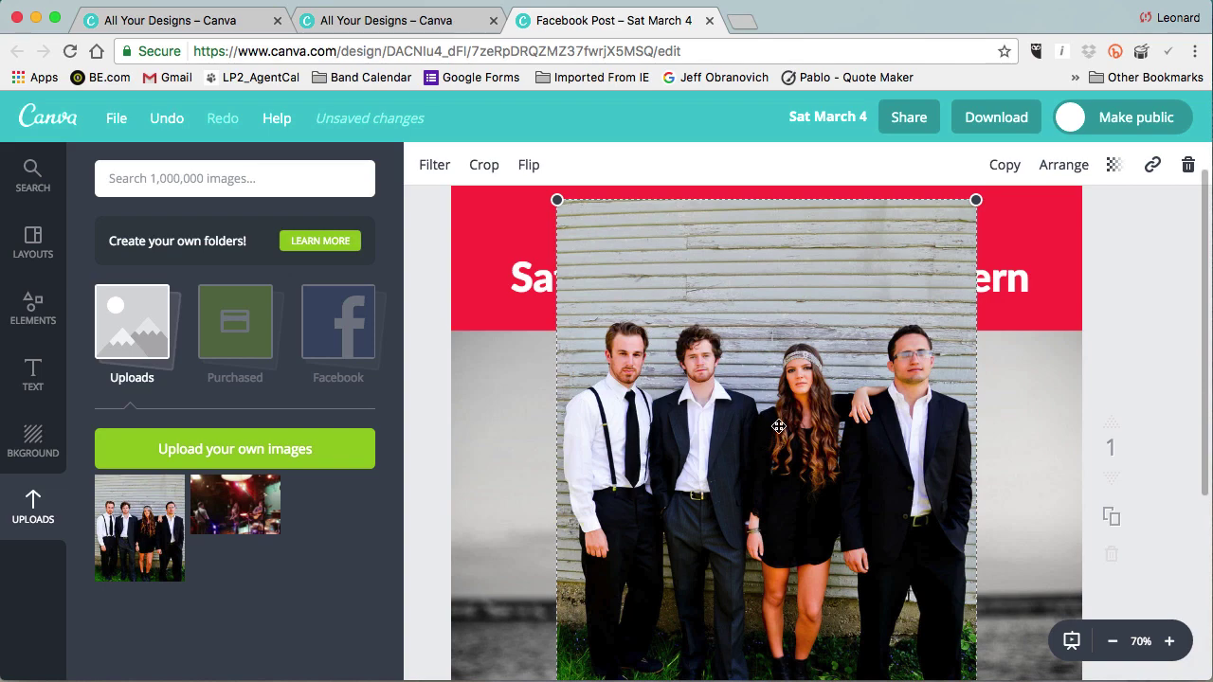
left_click_drag(778, 430, 778, 437)
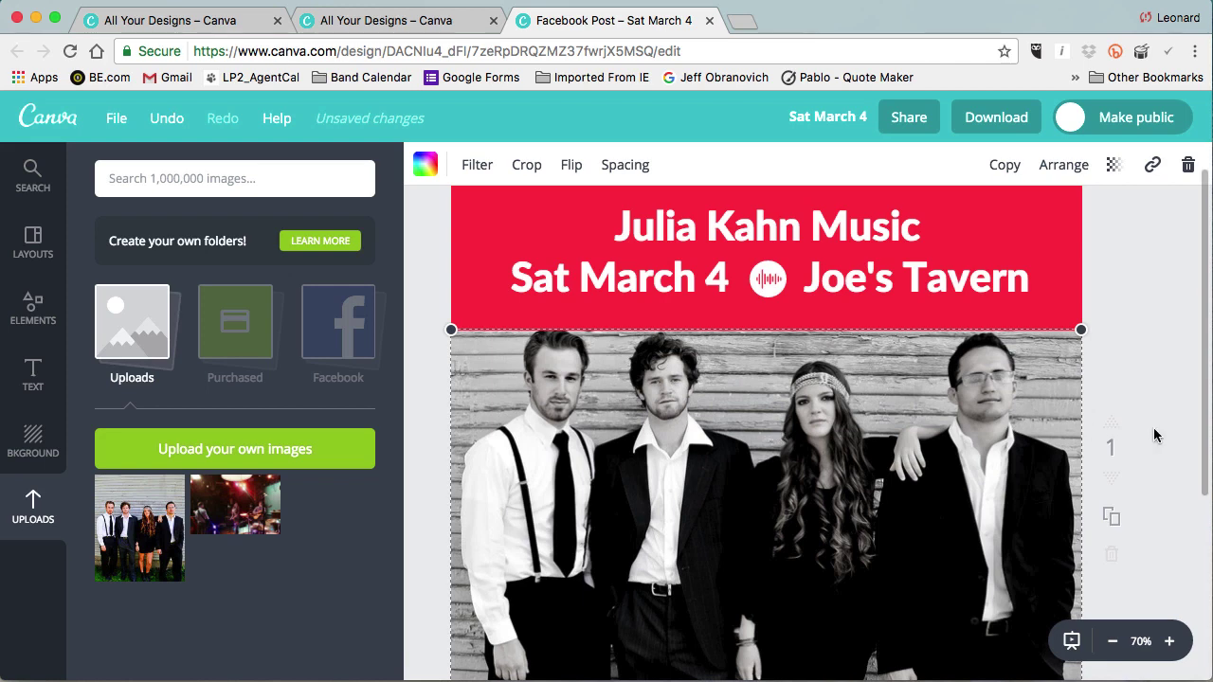
scroll(1154, 435, "down", 2)
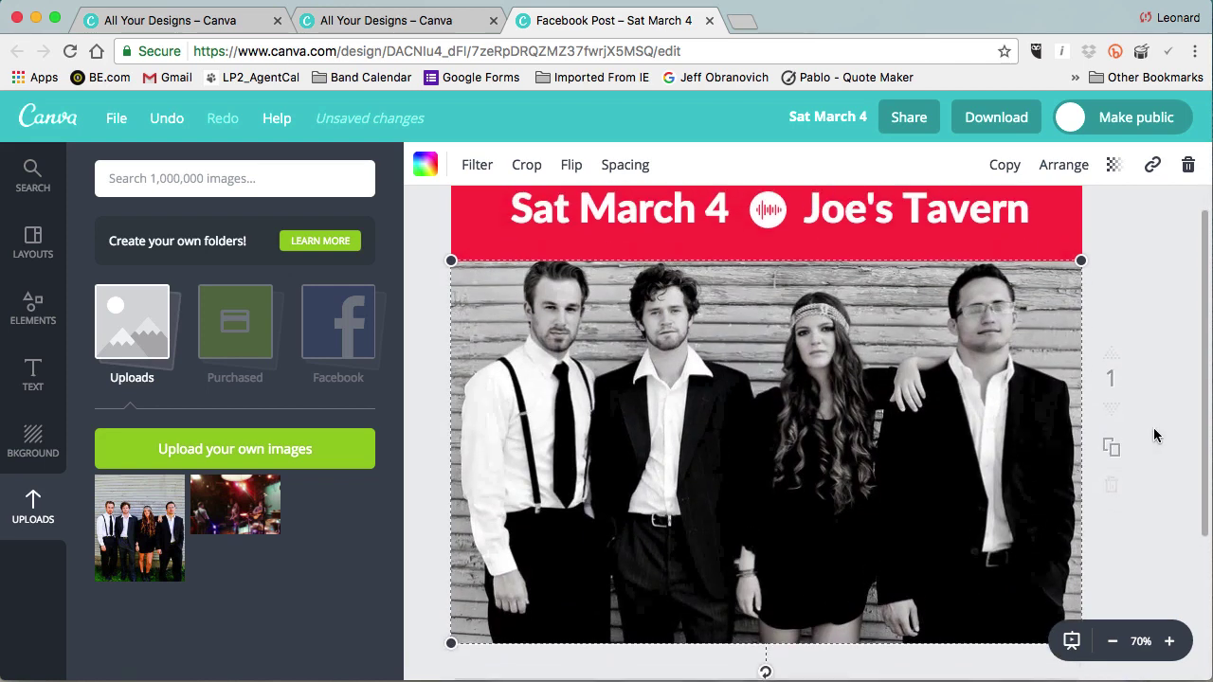
scroll(1154, 435, "up", 1)
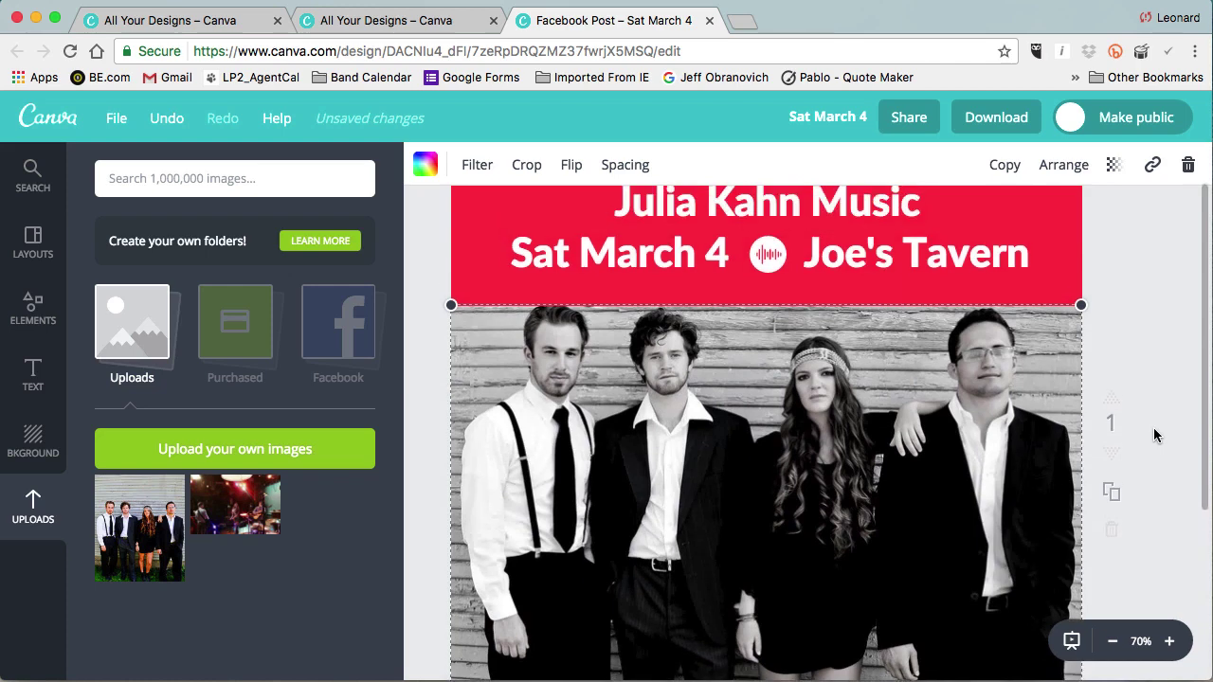
left_click(1115, 645)
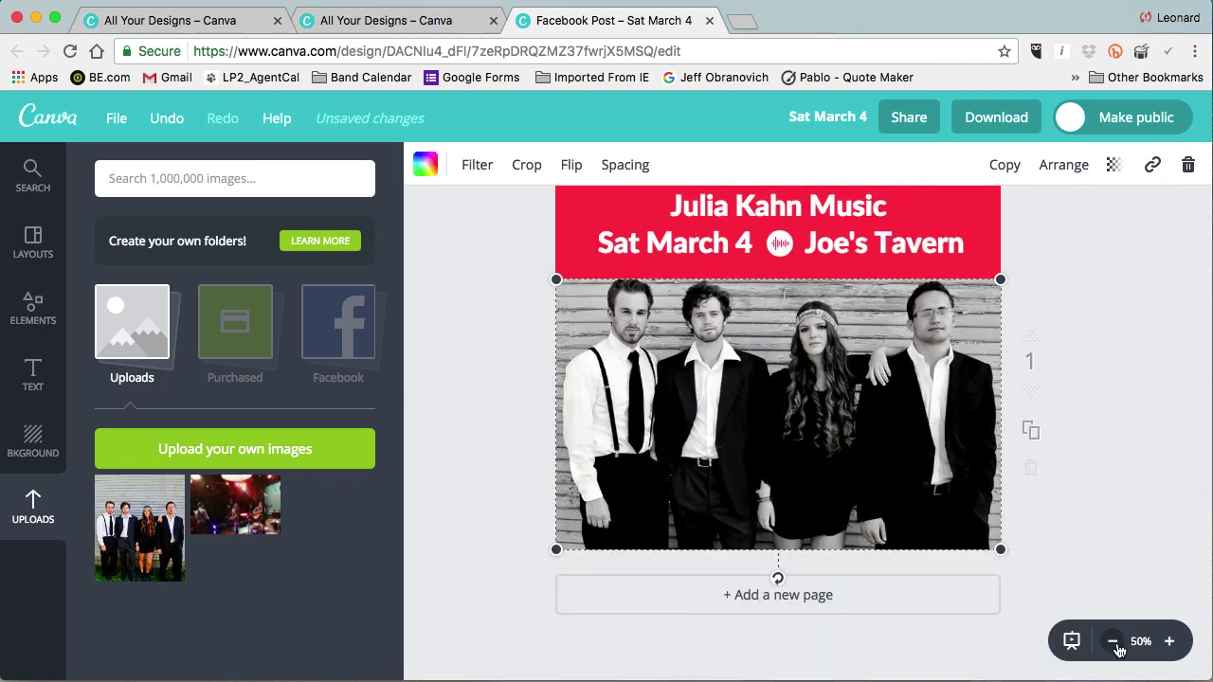
Stretch the band photo from its top-right and bottom-left corners and nudge it down to fill the area.
scroll(1103, 449, "up", 1)
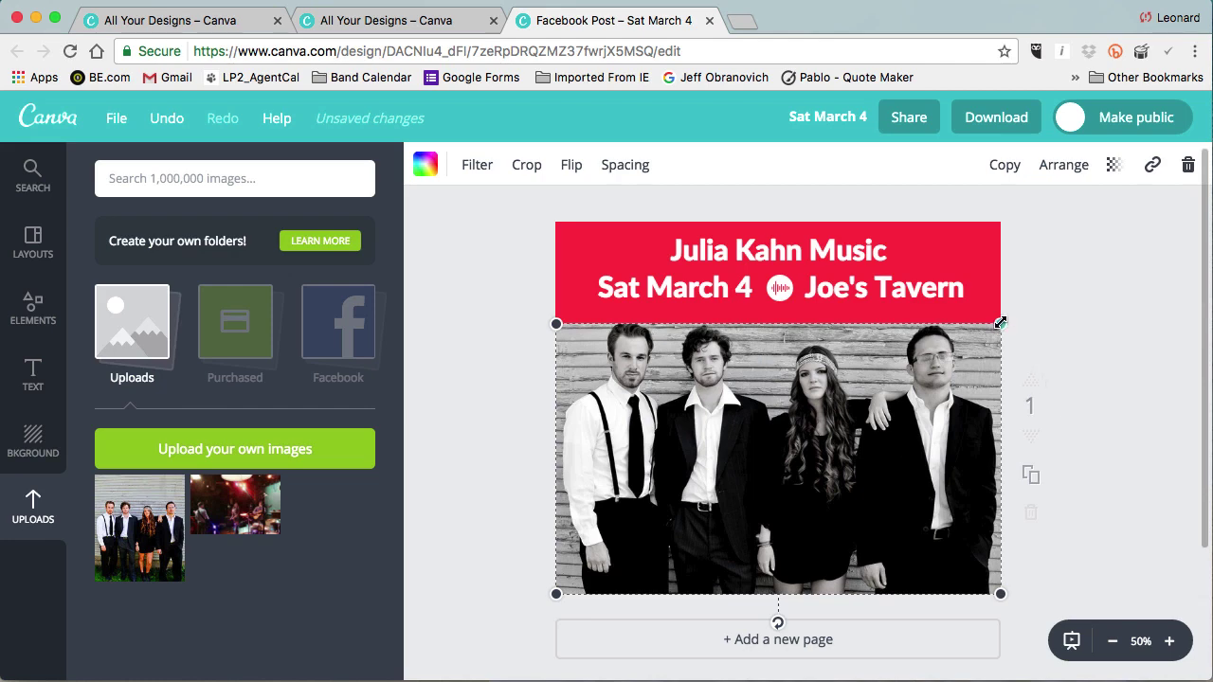
left_click_drag(1000, 323, 1009, 319)
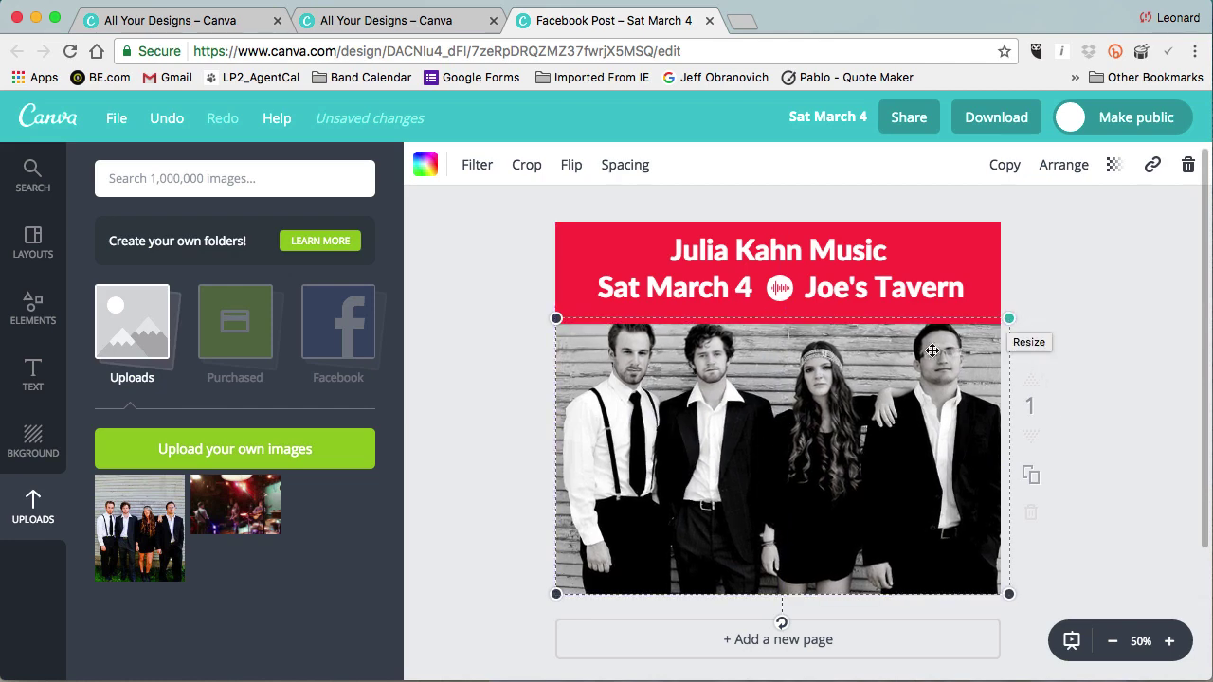
left_click_drag(557, 593, 532, 601)
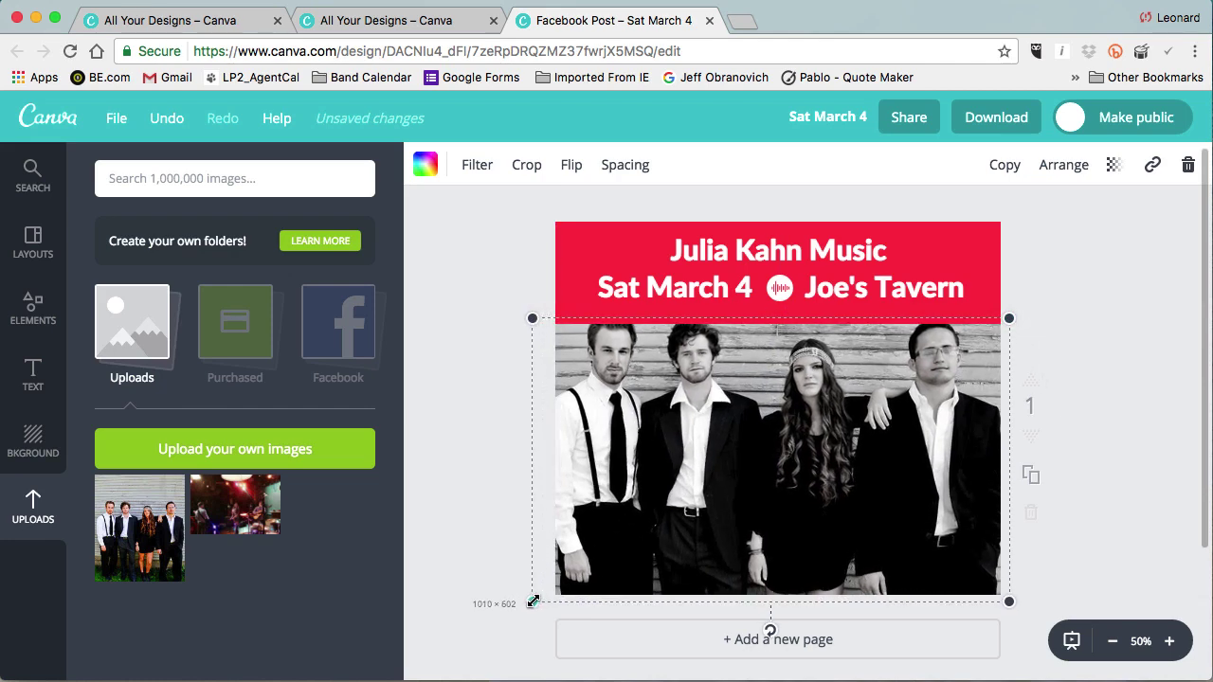
left_click_drag(689, 518, 688, 519)
left_click(1107, 459)
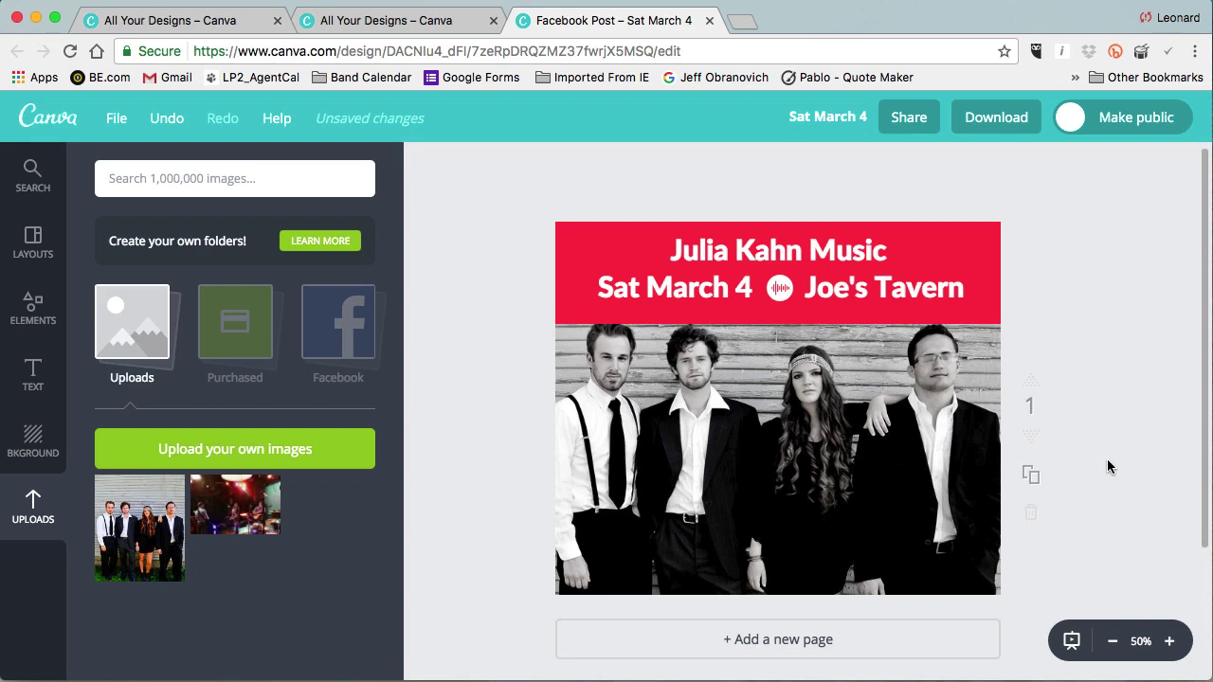
Recolour the red header banner behind the title and date to black from the default palette.
left_click(988, 249)
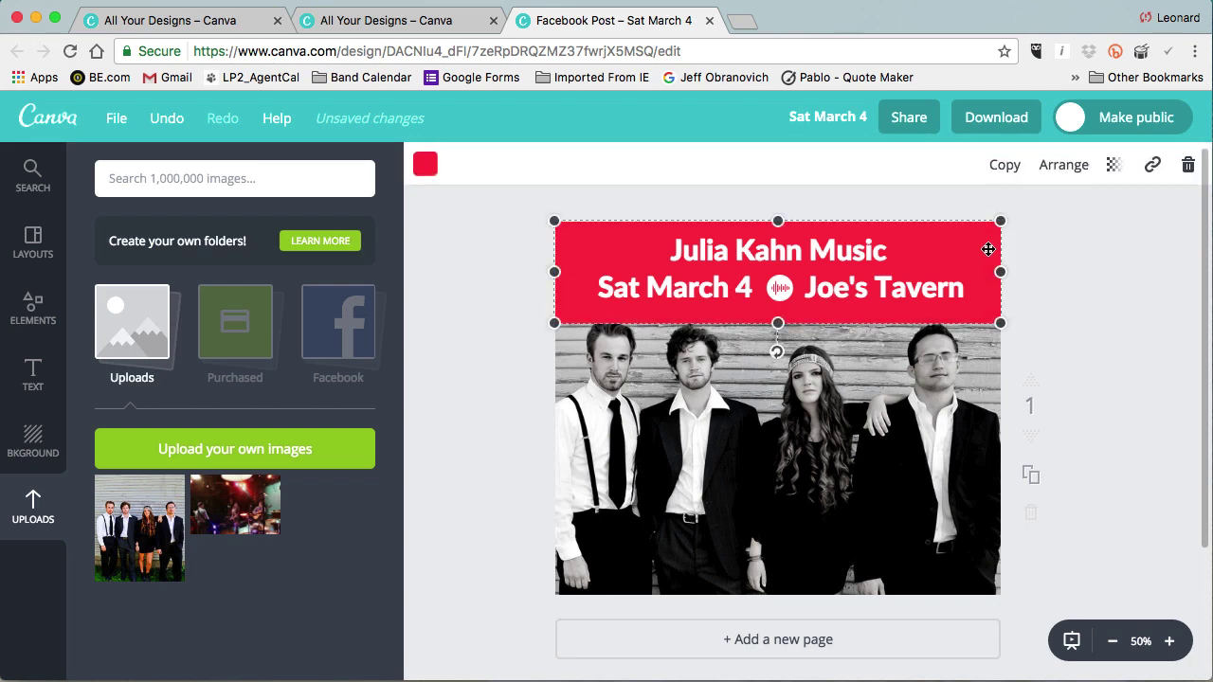
left_click(429, 168)
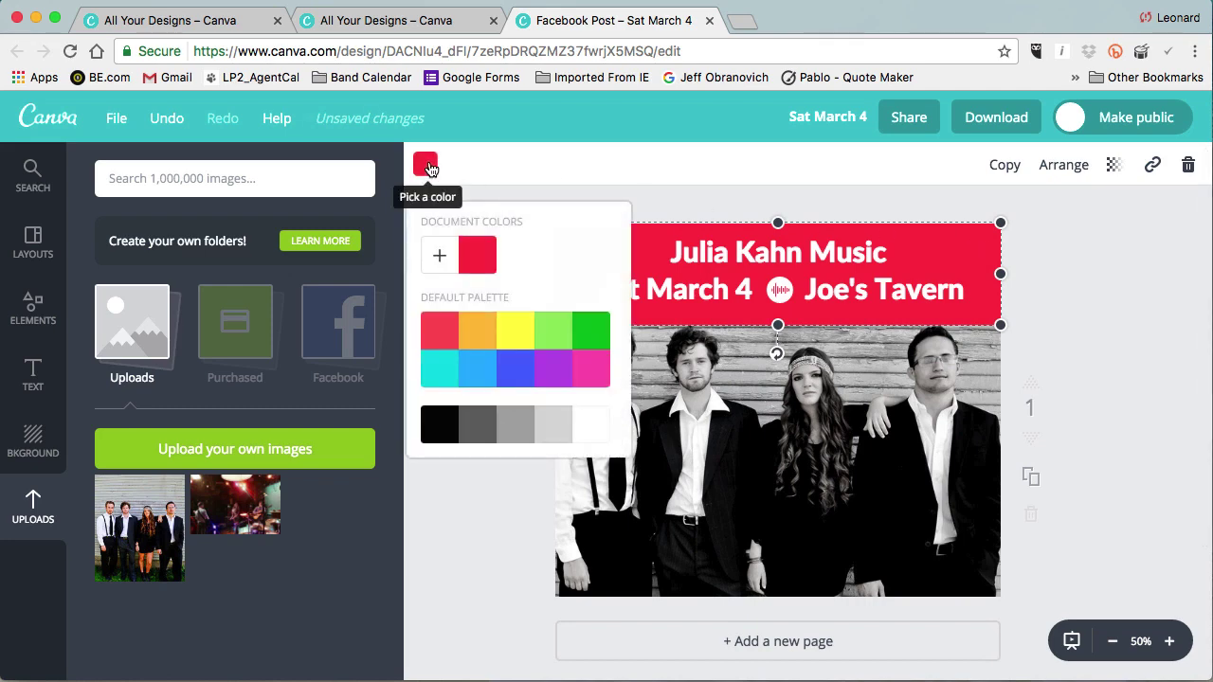
left_click(445, 430)
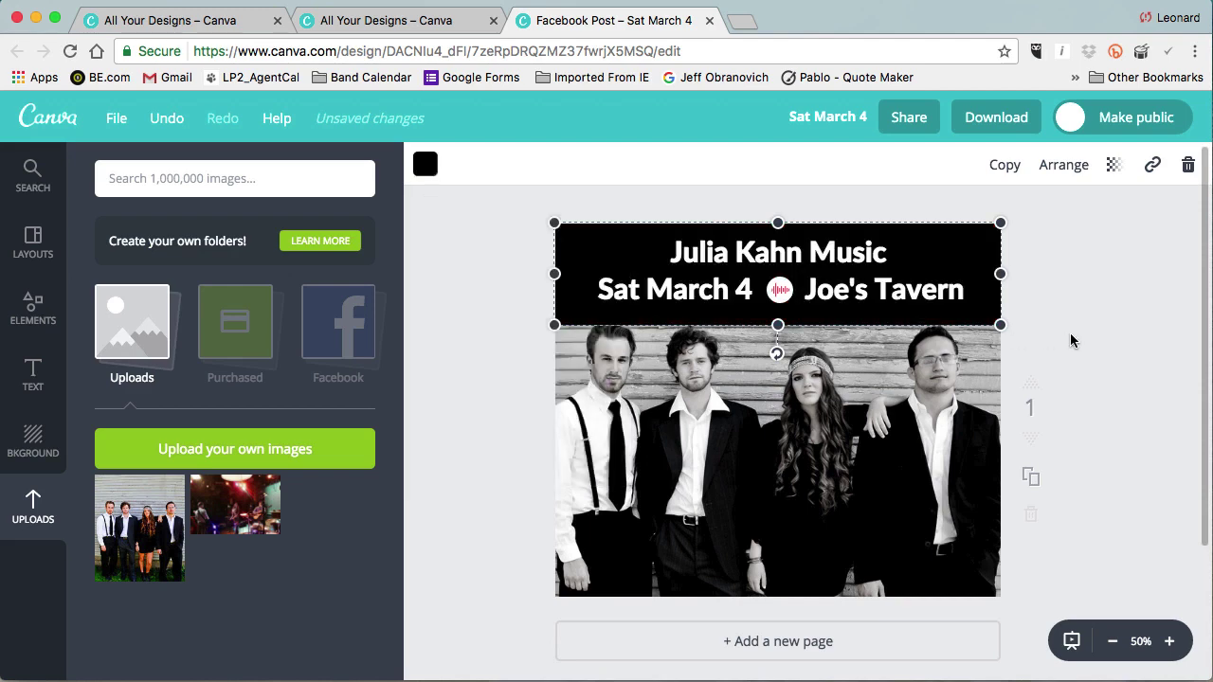
left_click(1043, 331)
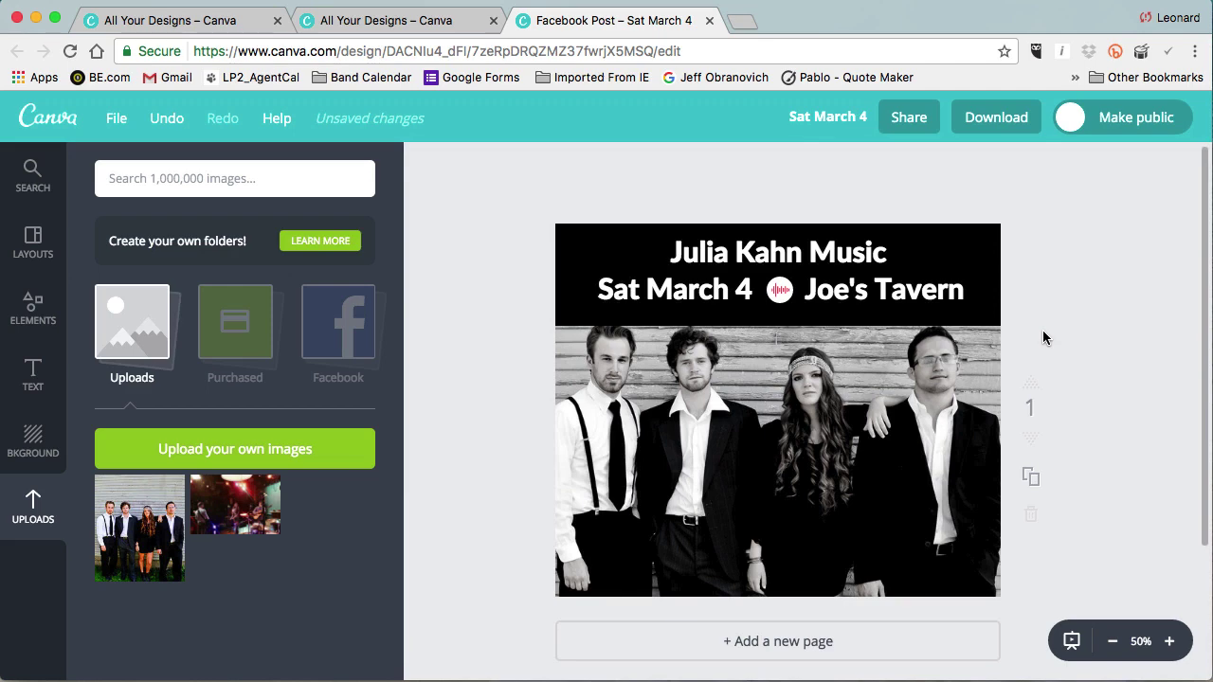
scroll(804, 250, "down", 1)
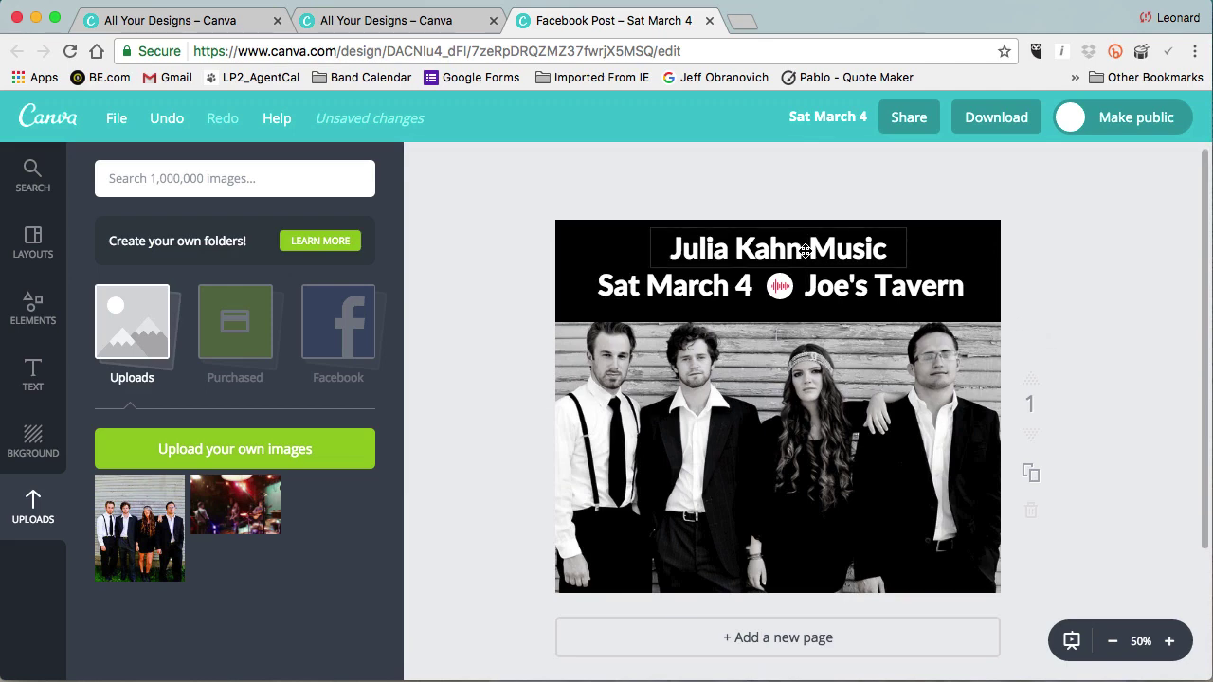
left_click(805, 250)
left_click(805, 251)
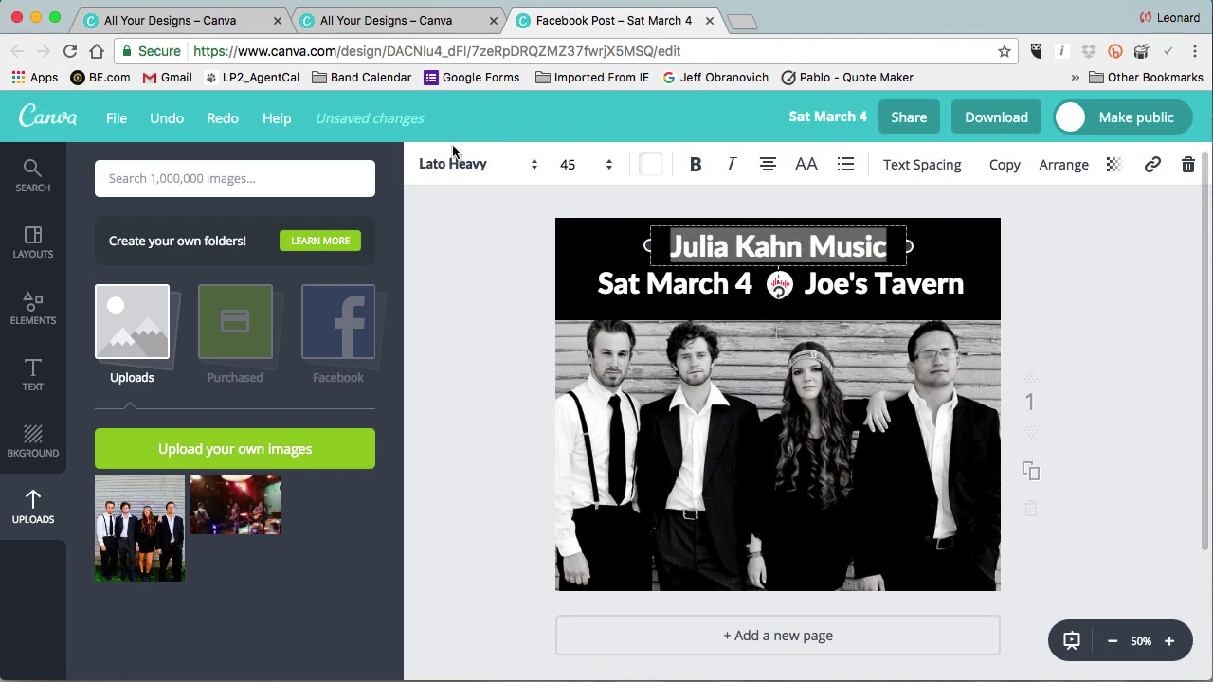
left_click(475, 170)
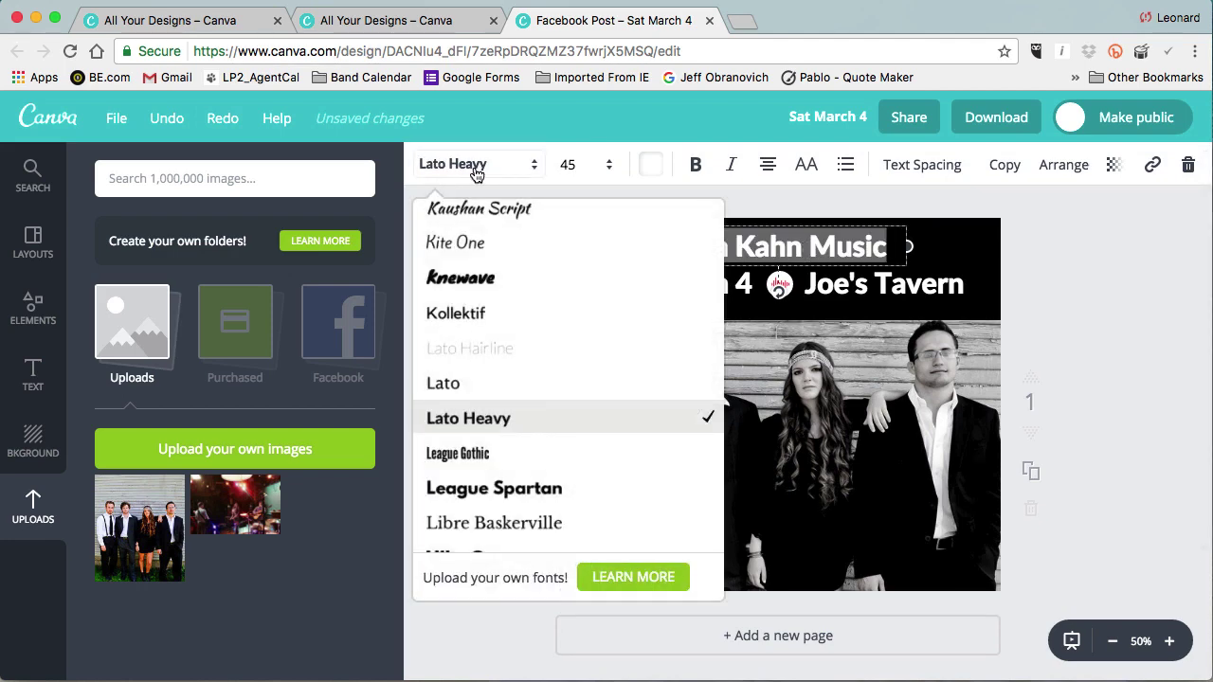
scroll(547, 343, "down", 5)
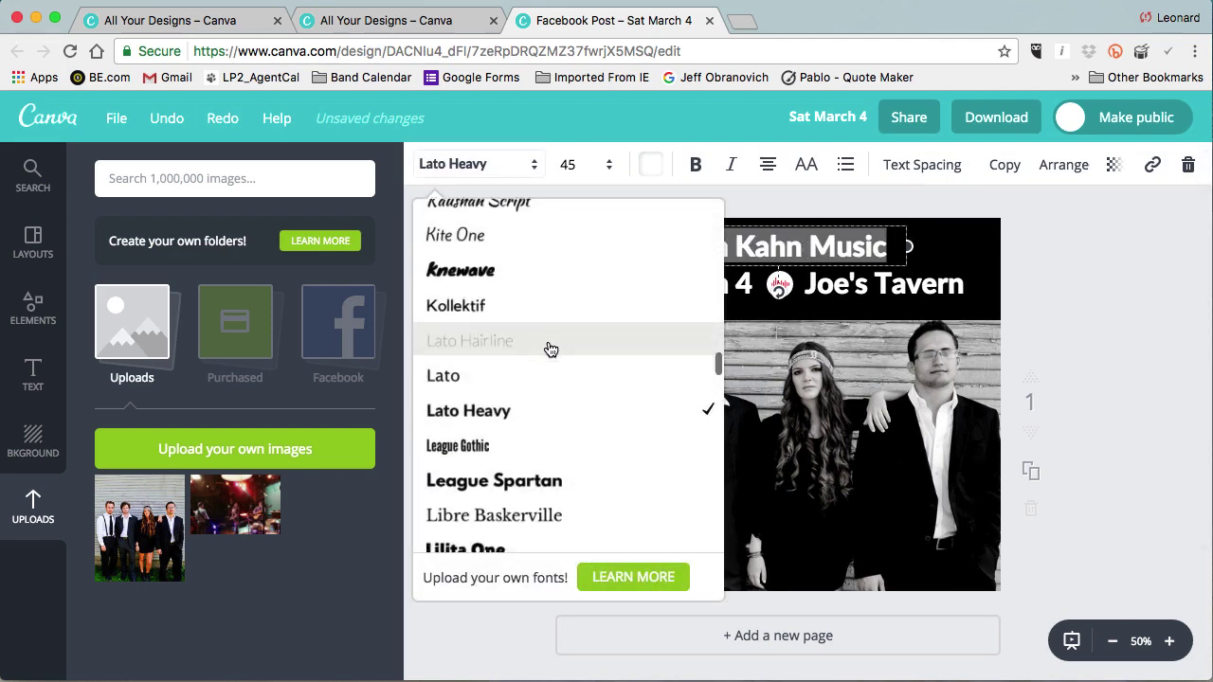
scroll(550, 350, "down", 3)
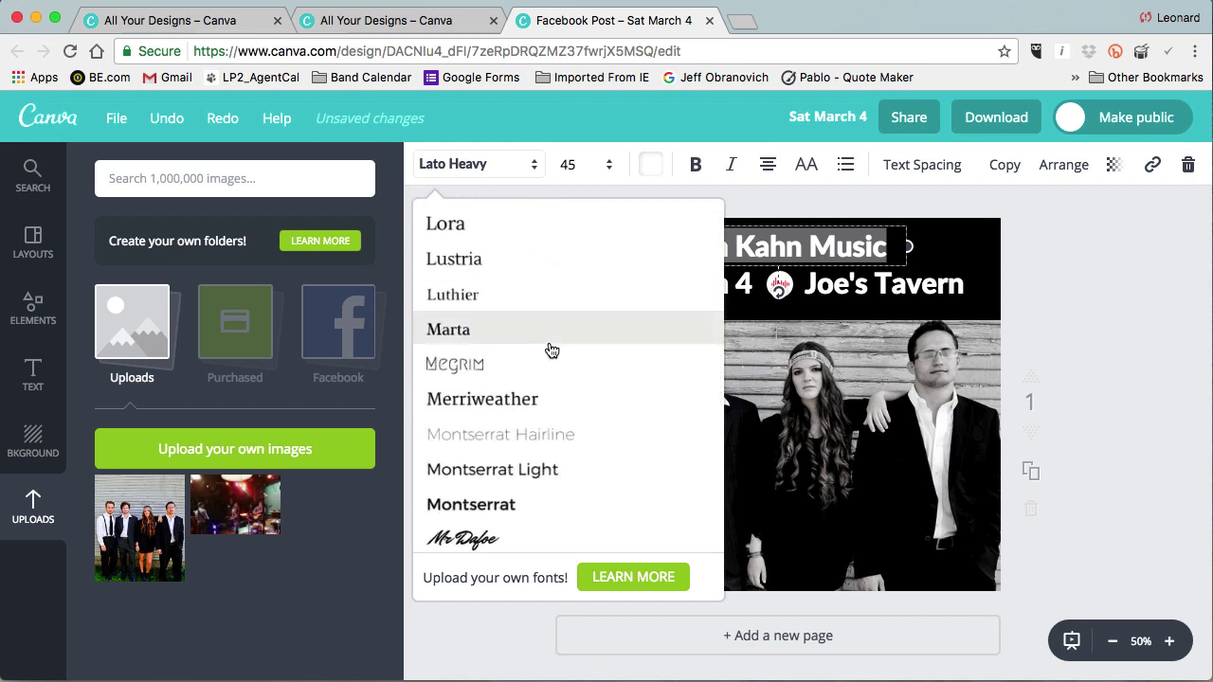
left_click(557, 377)
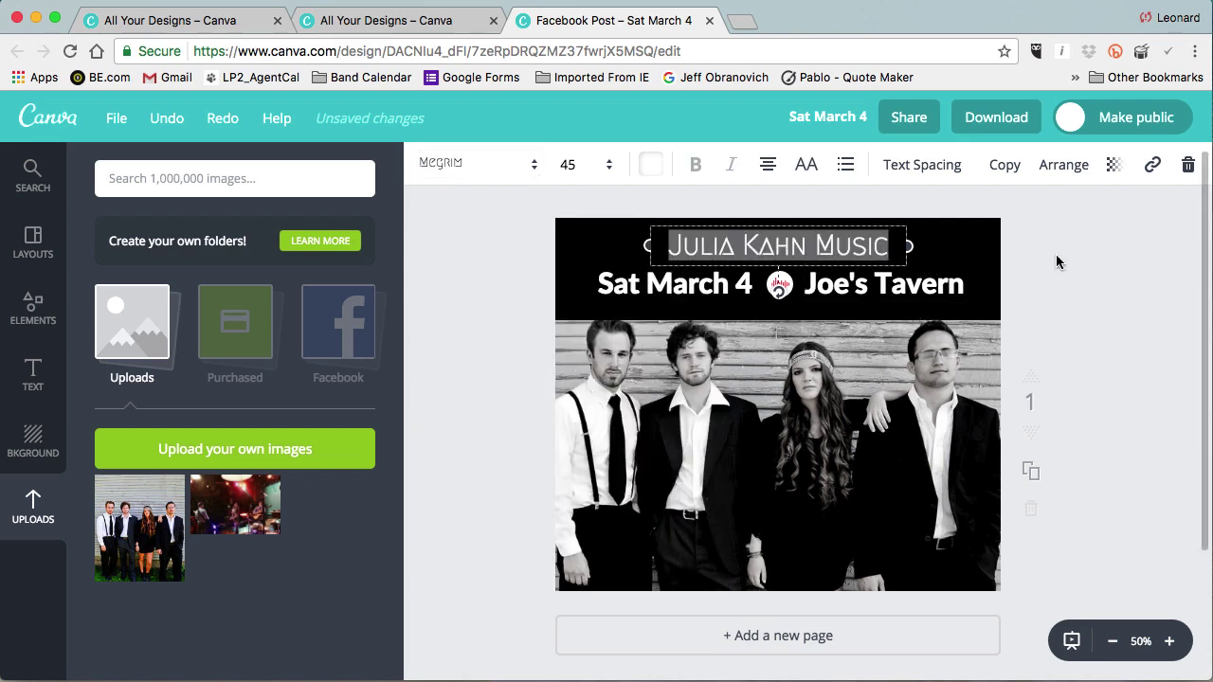
left_click(573, 165)
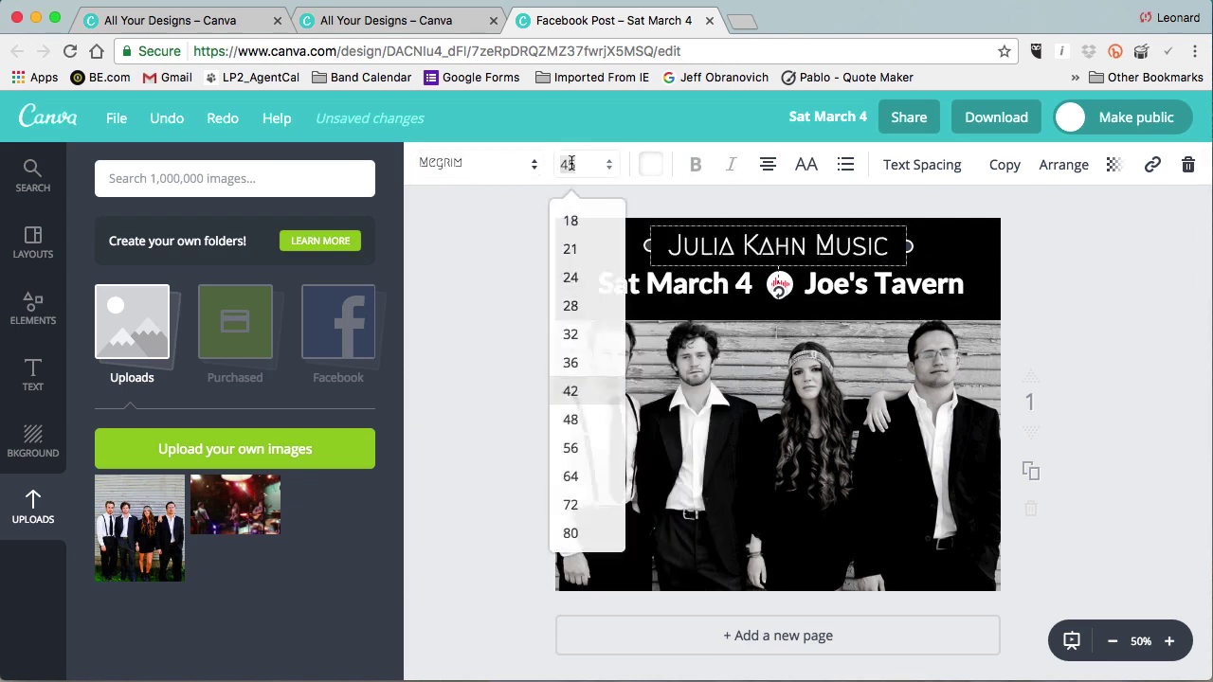
left_click(577, 419)
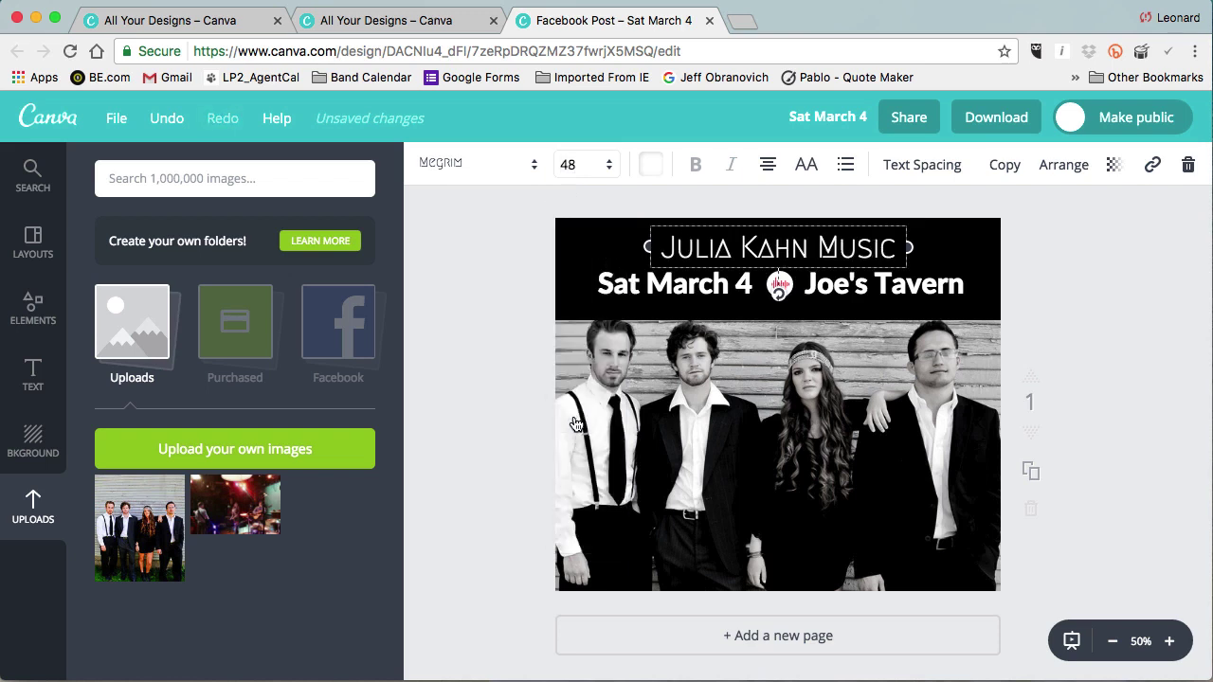
left_click(569, 165)
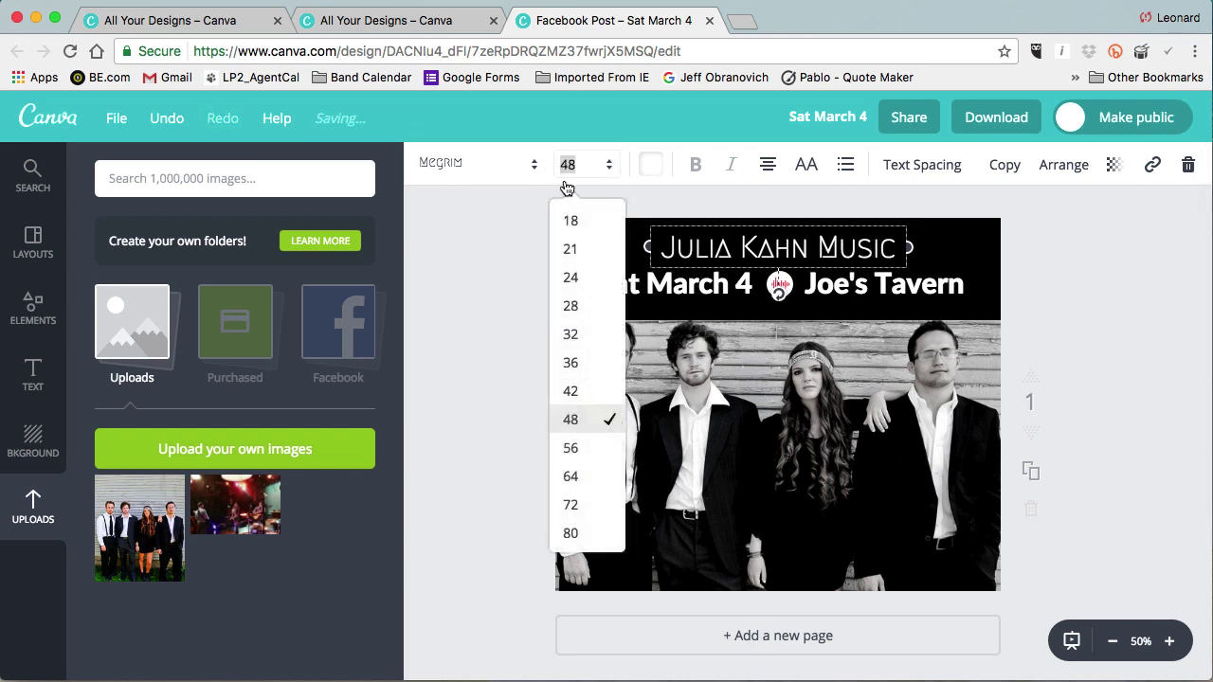
left_click(571, 448)
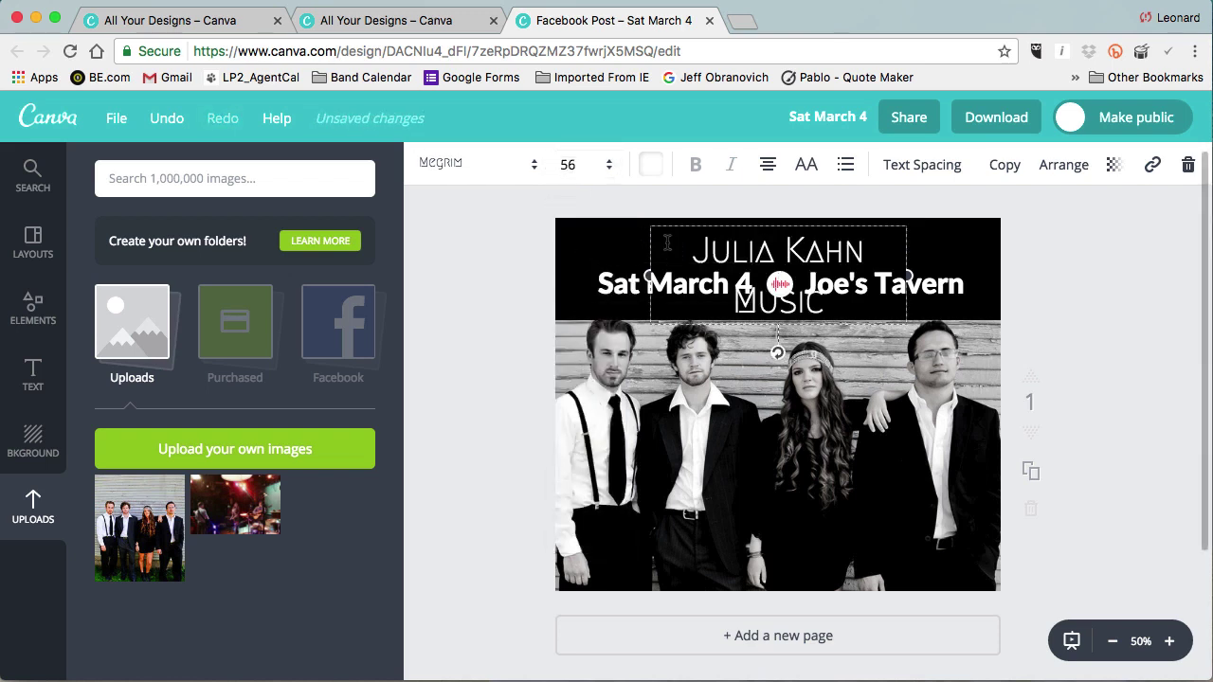
Widen the title box so the name fits one line, nudge it up, and open Download.
left_click_drag(649, 279, 607, 251)
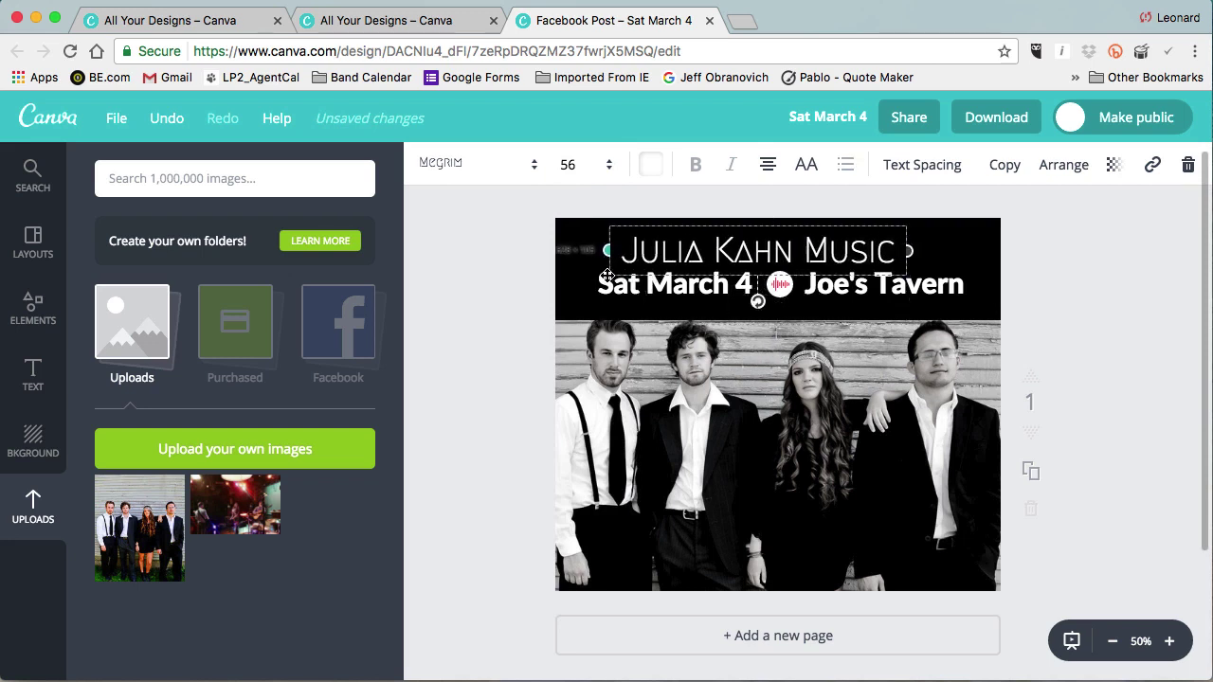
left_click_drag(905, 254, 941, 251)
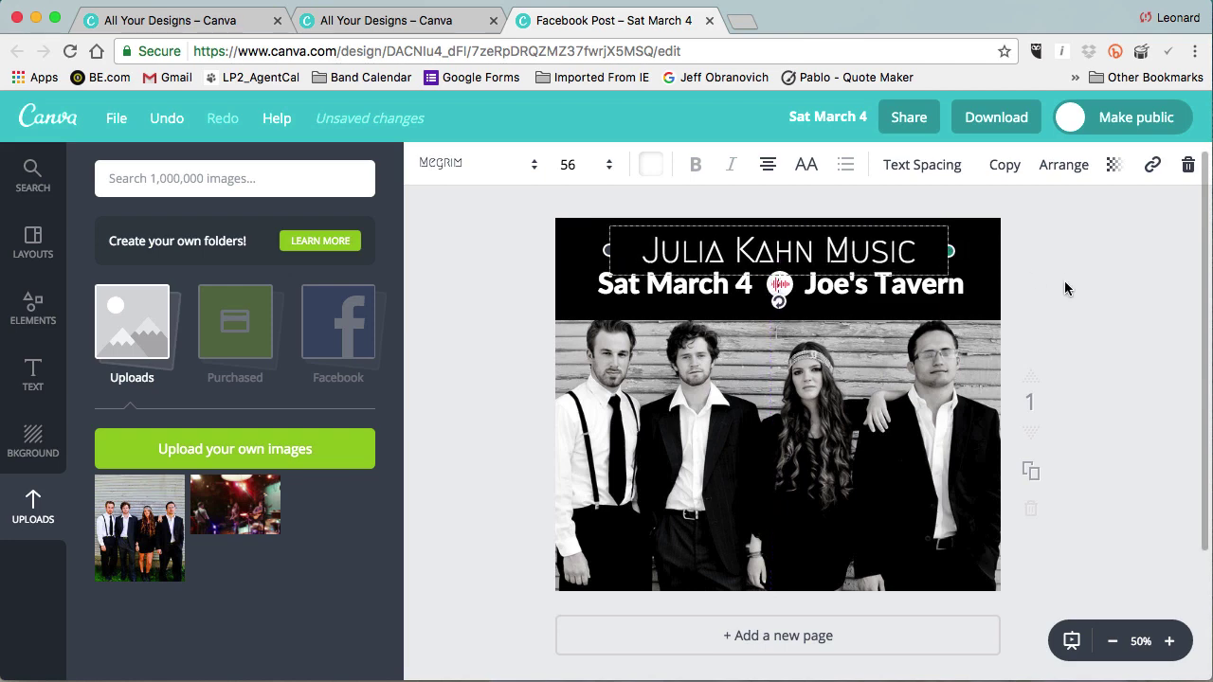
left_click(1060, 285)
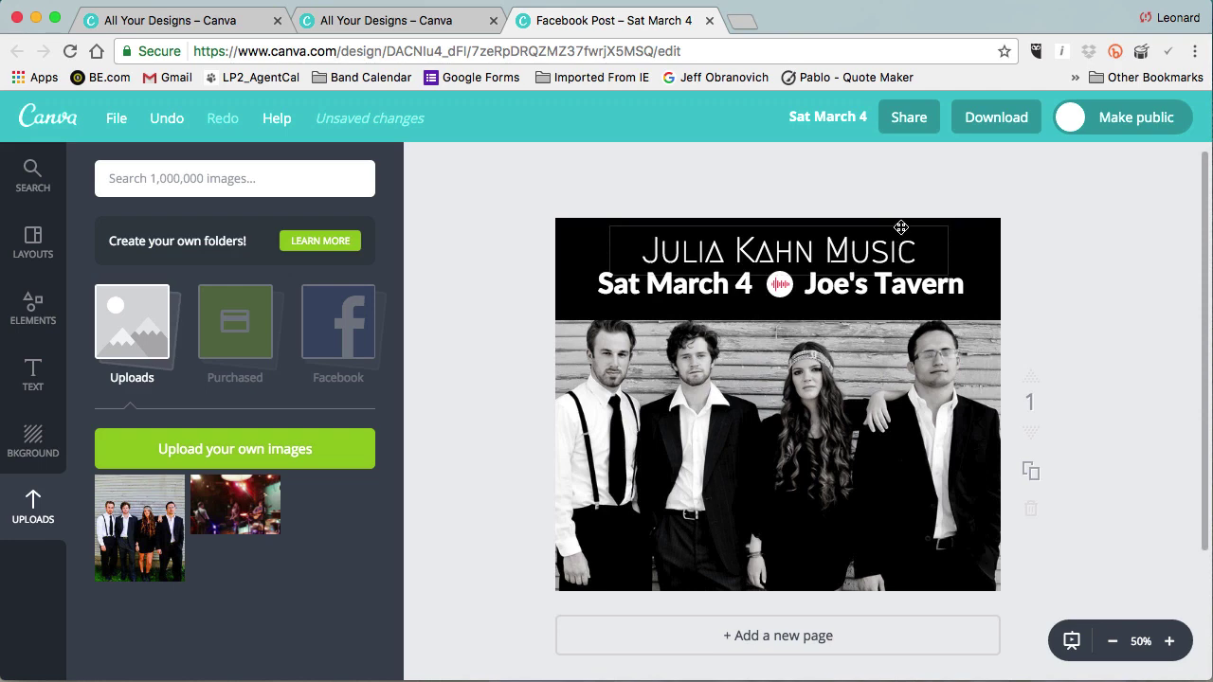
left_click_drag(902, 228, 901, 225)
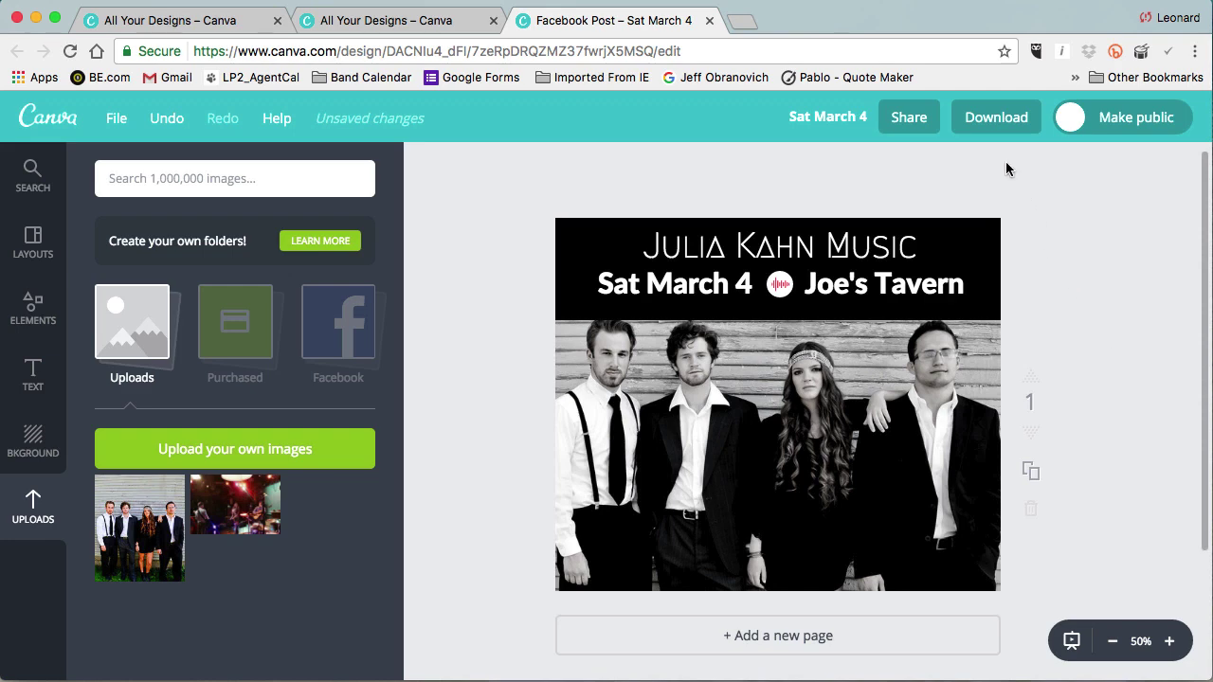
left_click(988, 121)
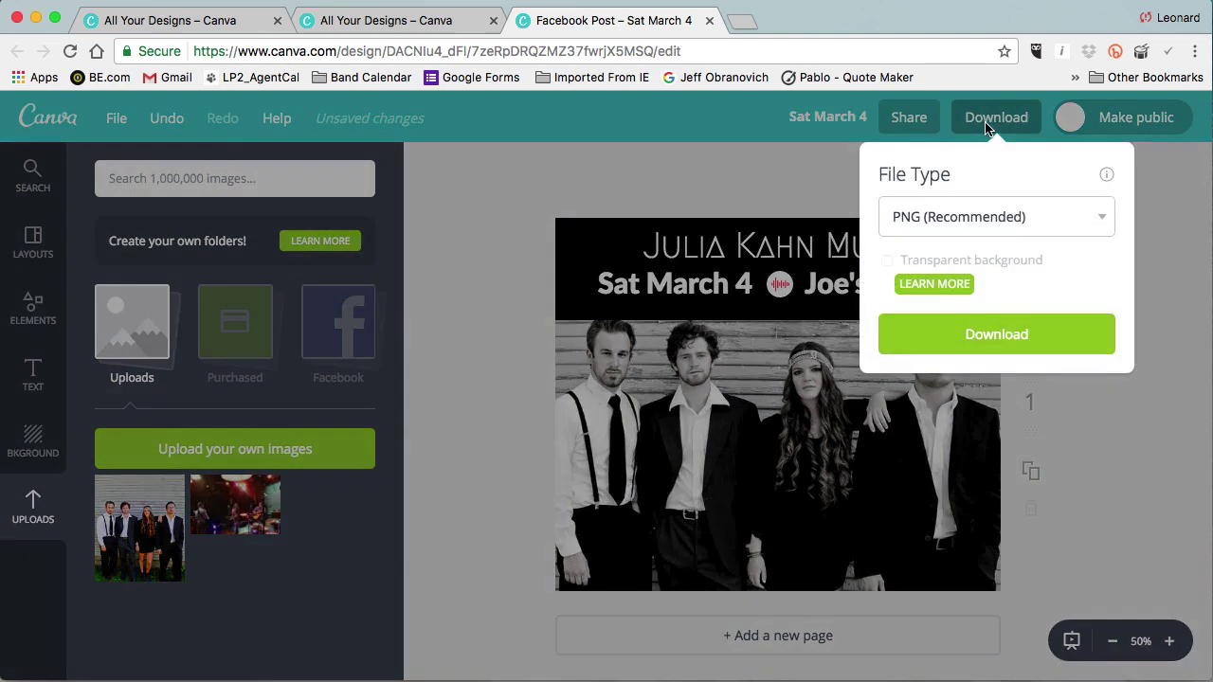
Download the design as a PNG (Recommended) file and close the ready dialog.
left_click(1001, 216)
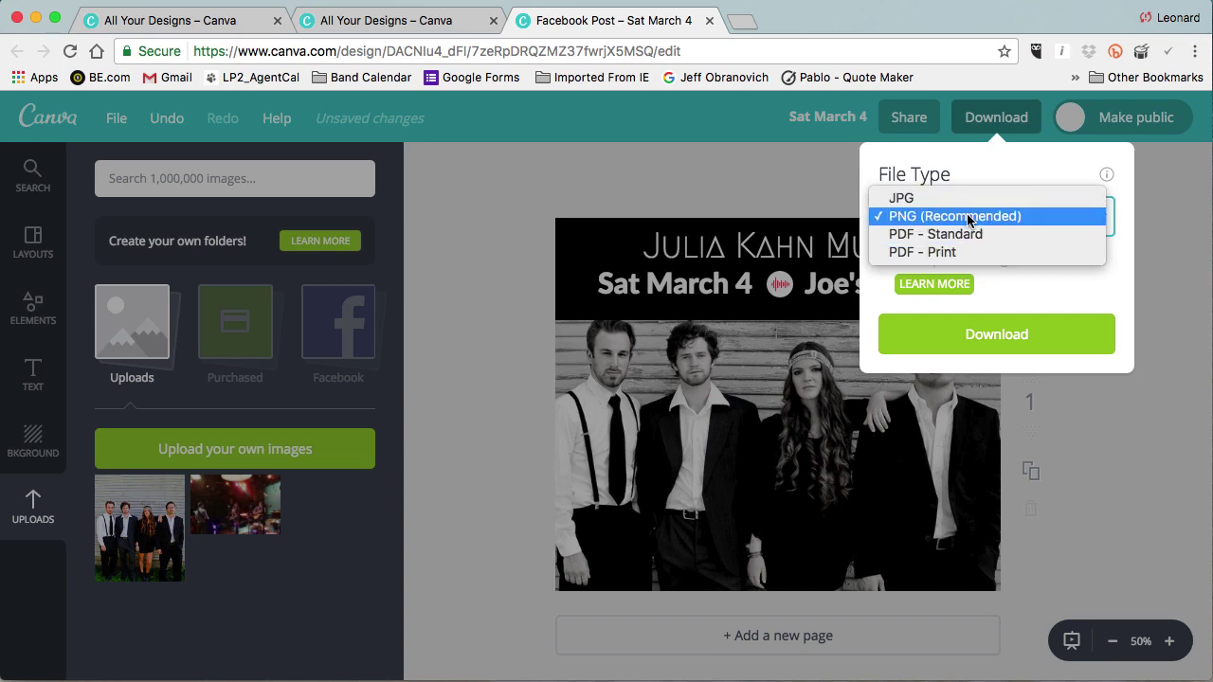
left_click(968, 217)
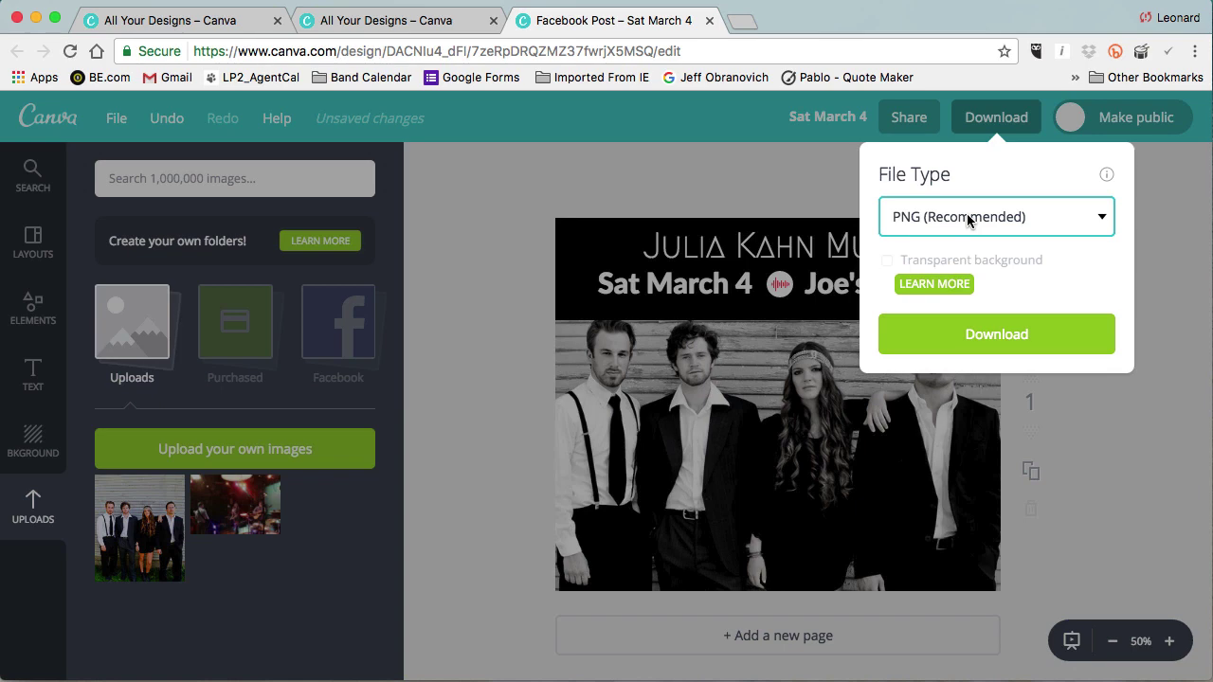
left_click(1016, 333)
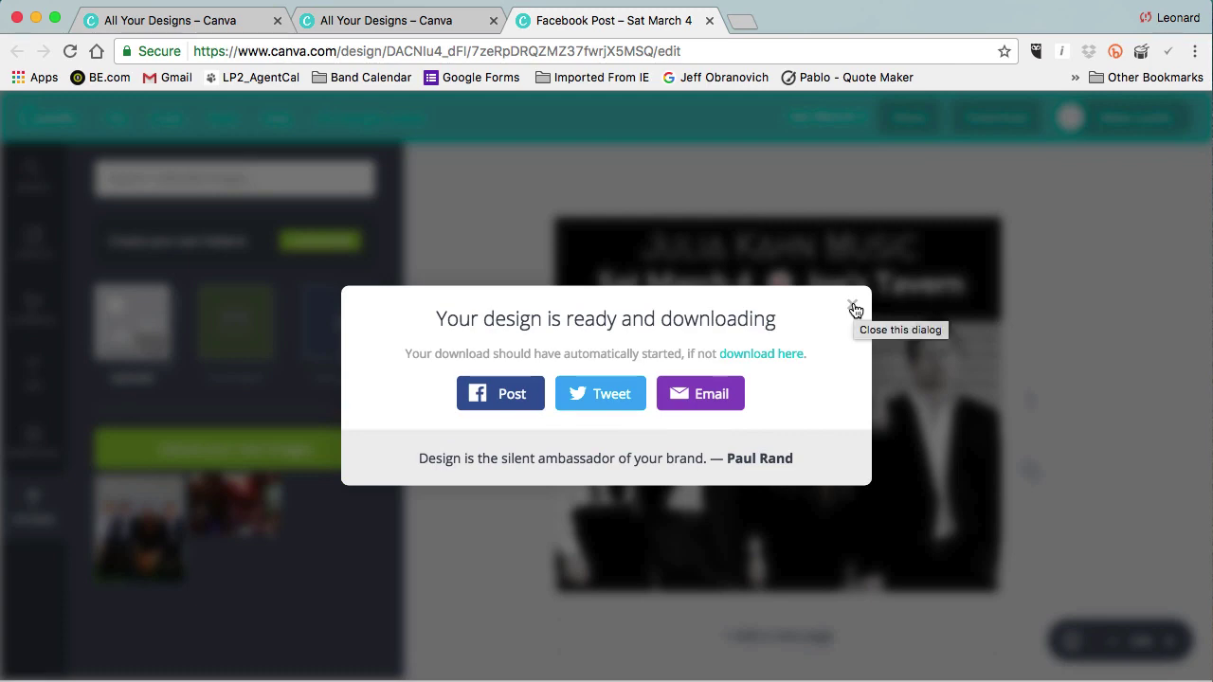
left_click(853, 308)
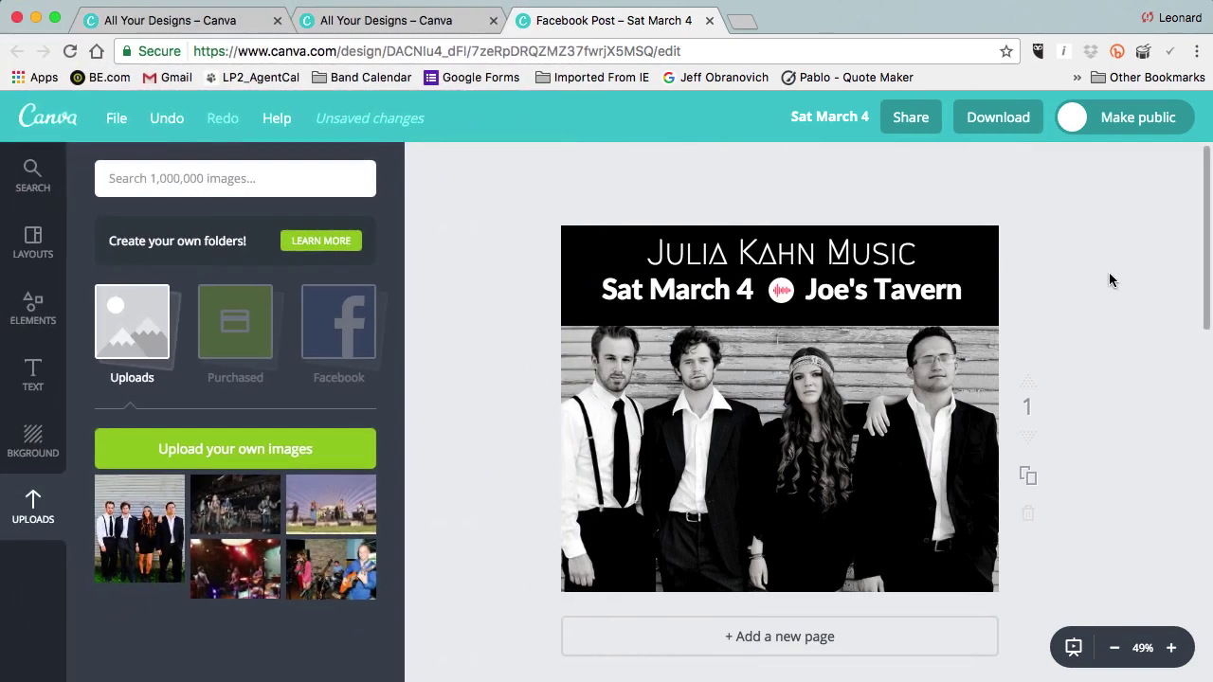
Duplicate the page and recolour page 2's header banner a custom bright blue.
scroll(1088, 294, "down", 2)
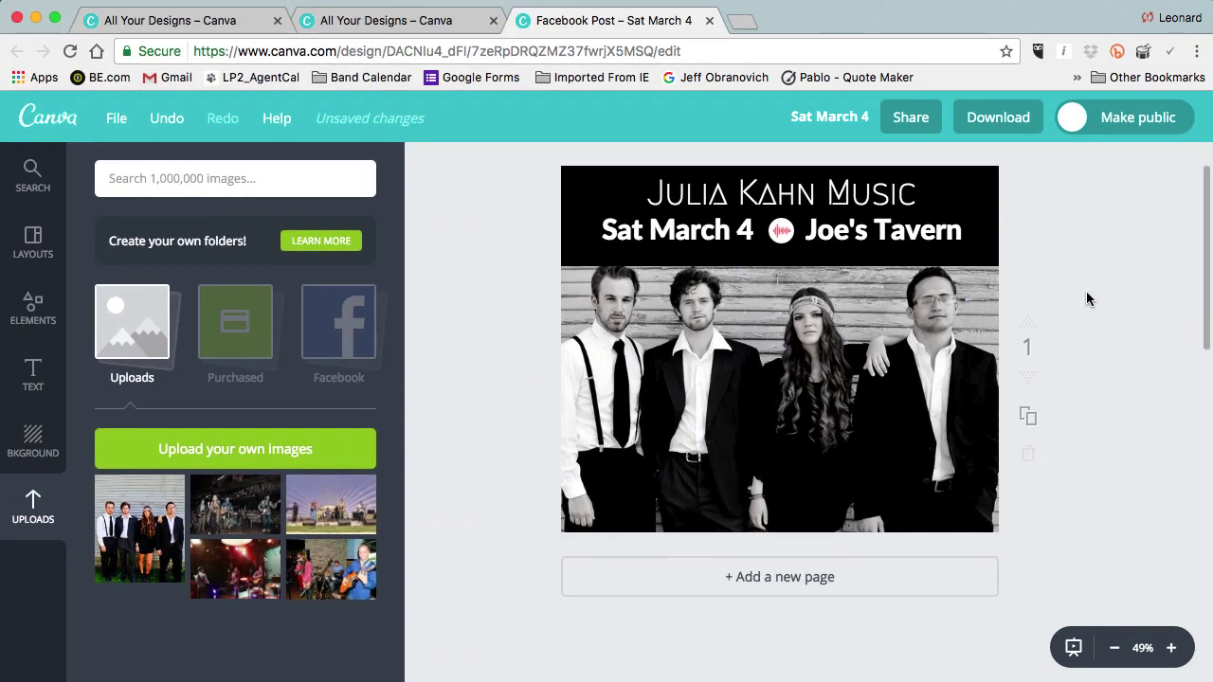
left_click(1025, 418)
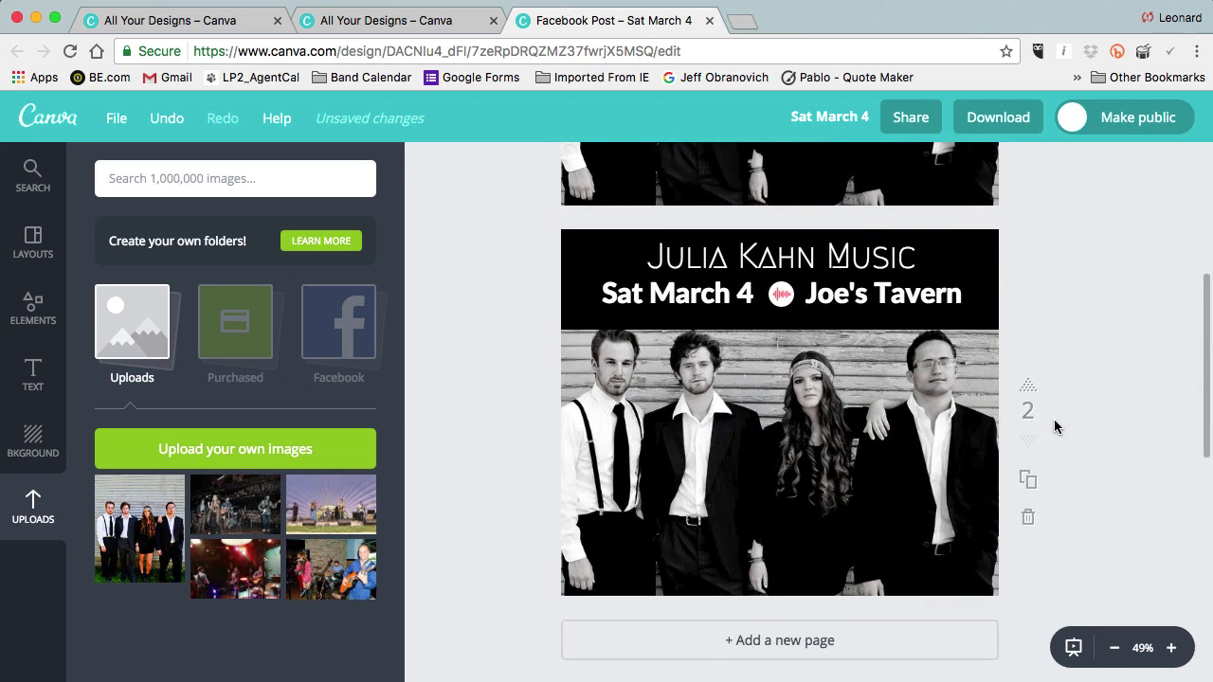
left_click(967, 256)
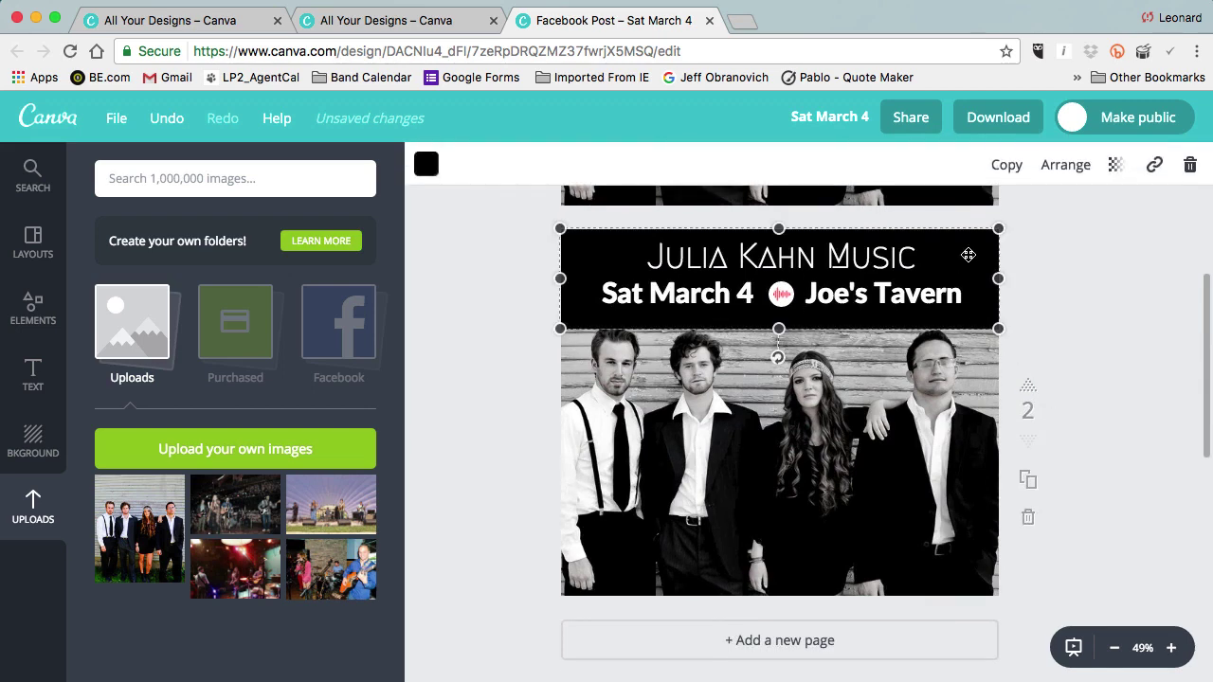
left_click(427, 167)
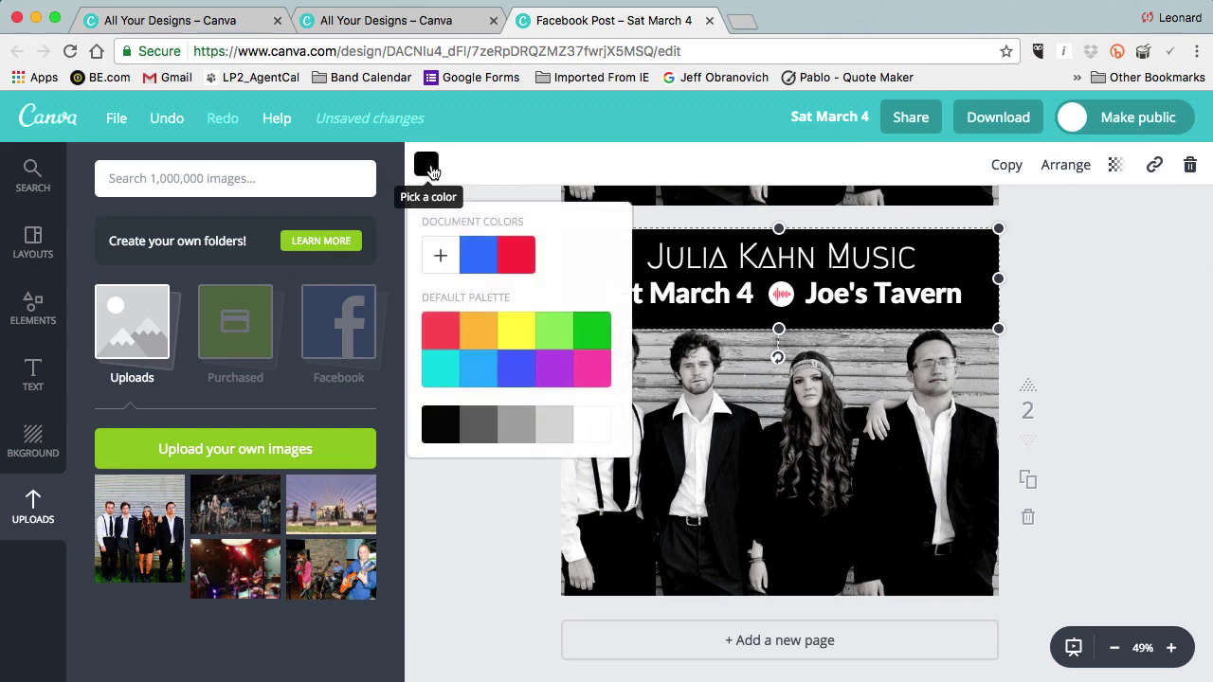
left_click(440, 258)
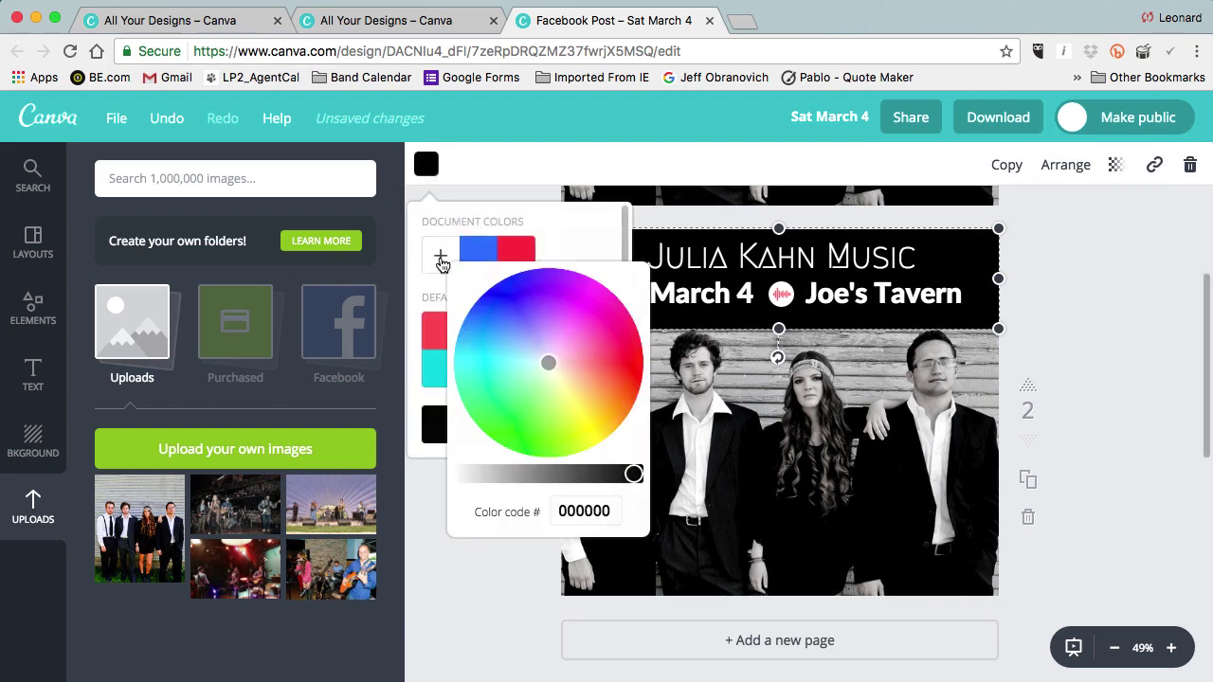
left_click(543, 357)
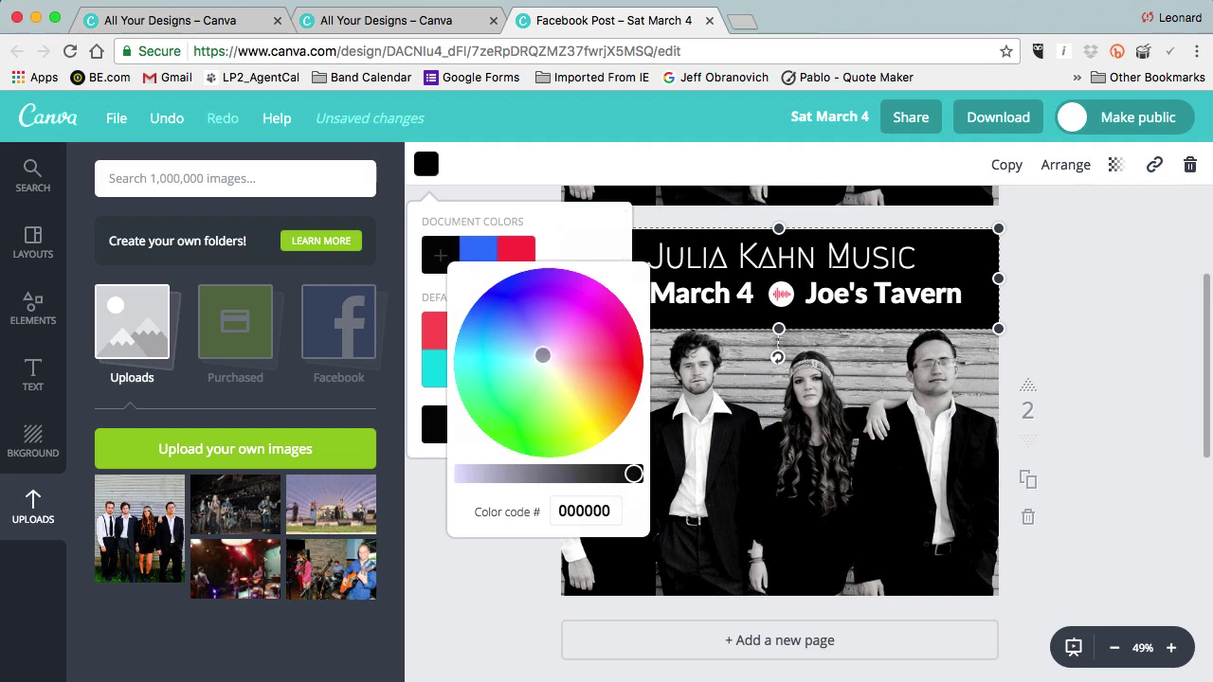
left_click_drag(543, 357, 509, 314)
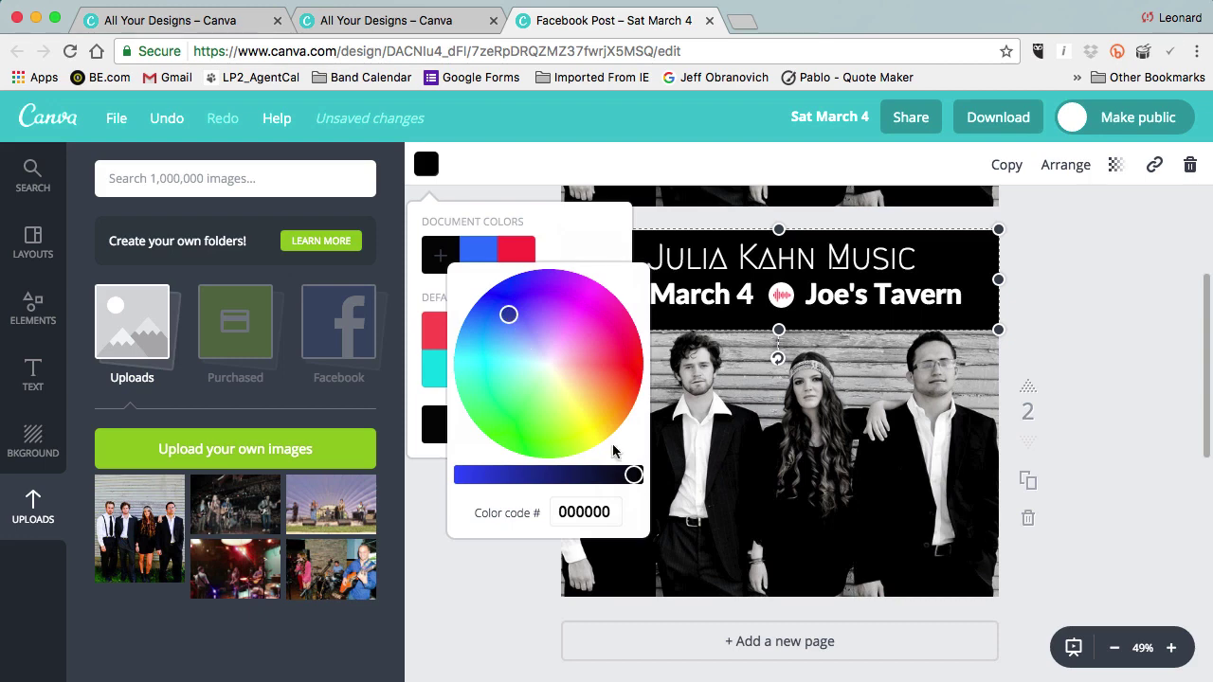
left_click_drag(632, 474, 465, 482)
left_click_drag(491, 305, 473, 329)
left_click(1068, 400)
left_click(1082, 379)
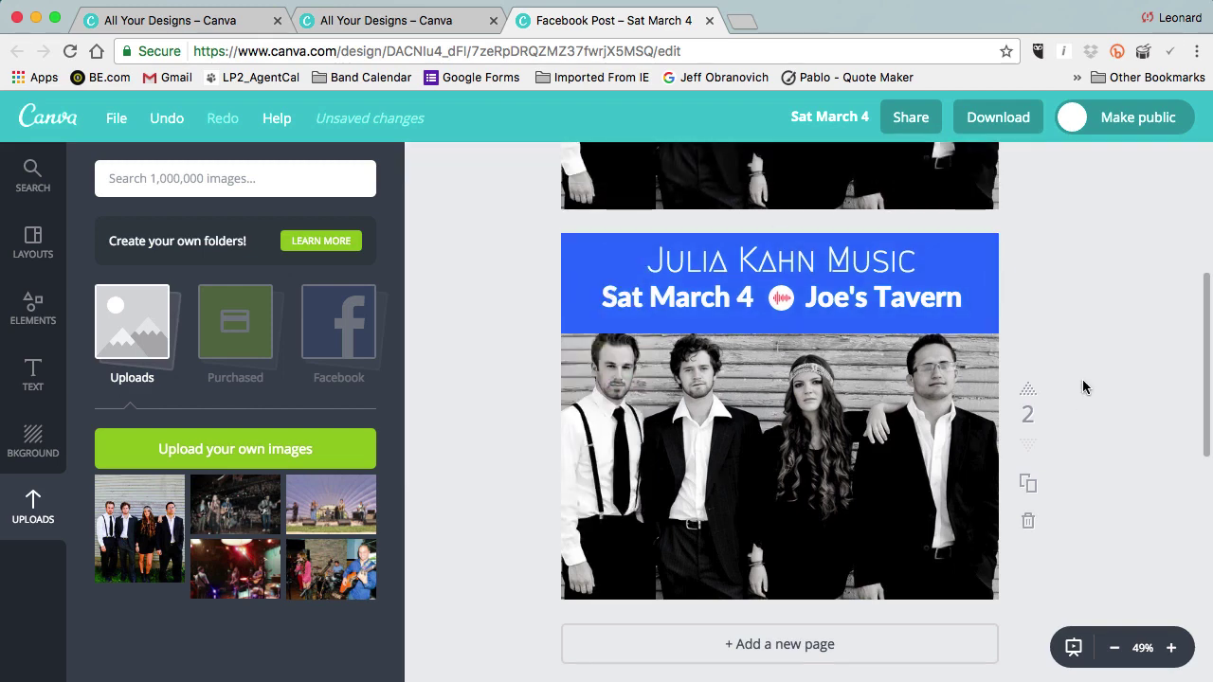
Give the audio-wave icon between date and venue the header's blue document colour.
left_click(781, 298)
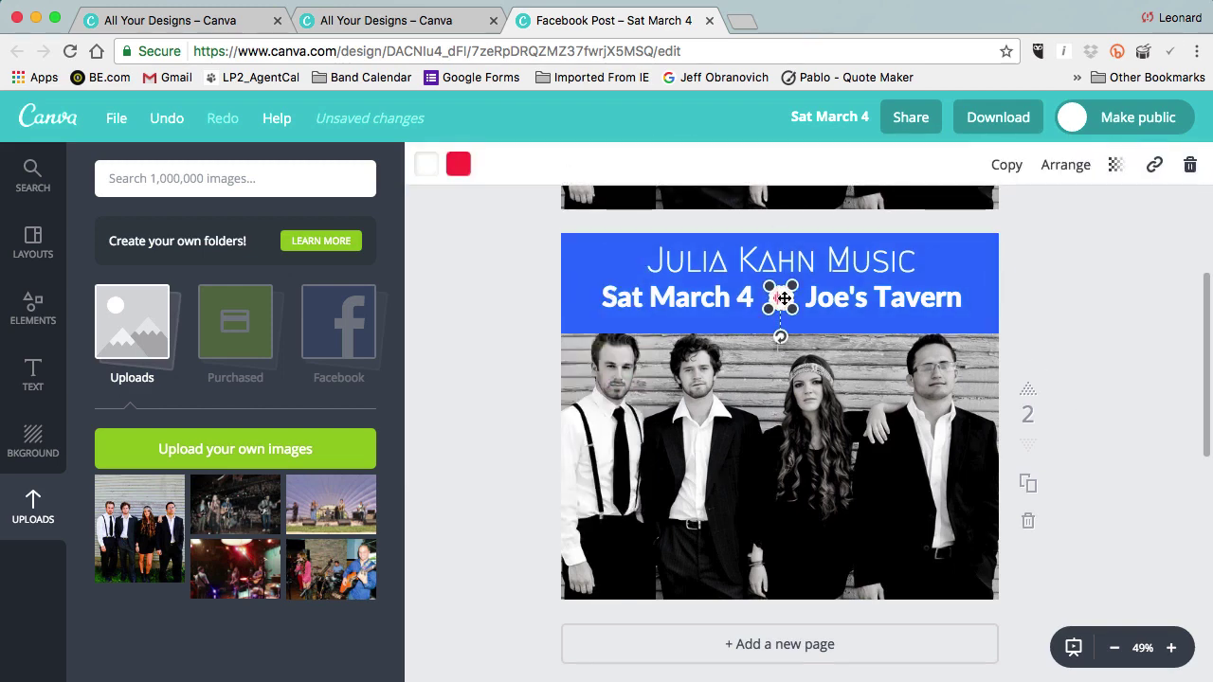
left_click(459, 166)
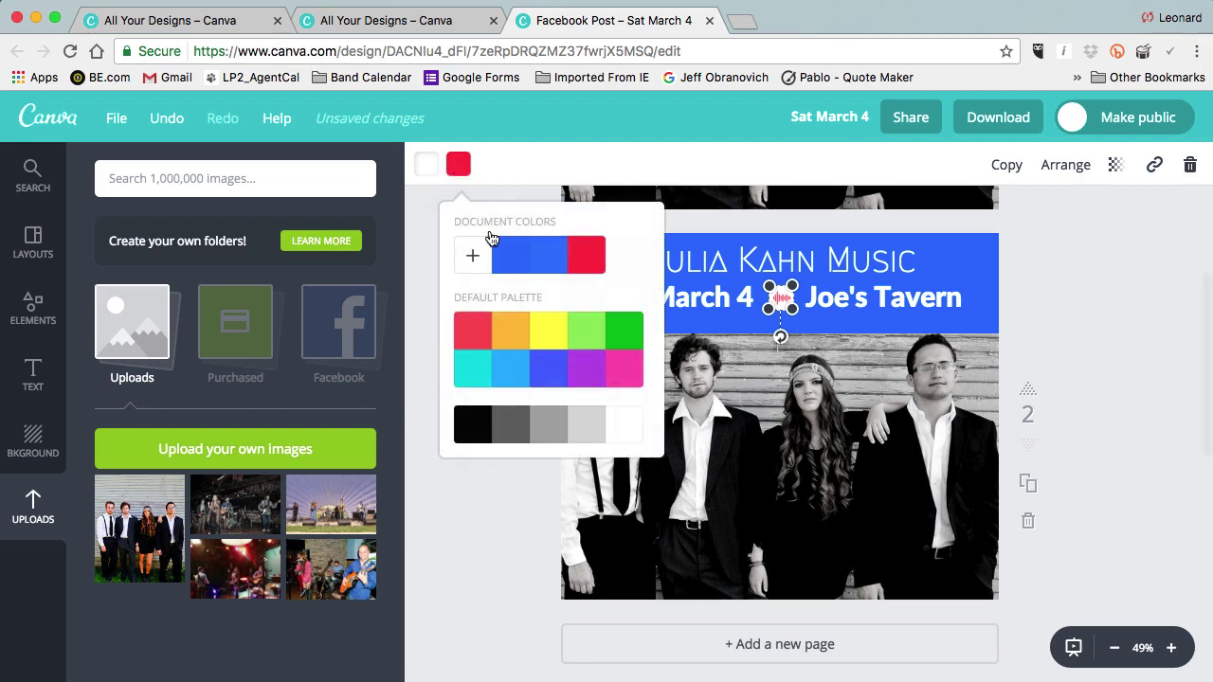
left_click(509, 265)
left_click(1066, 300)
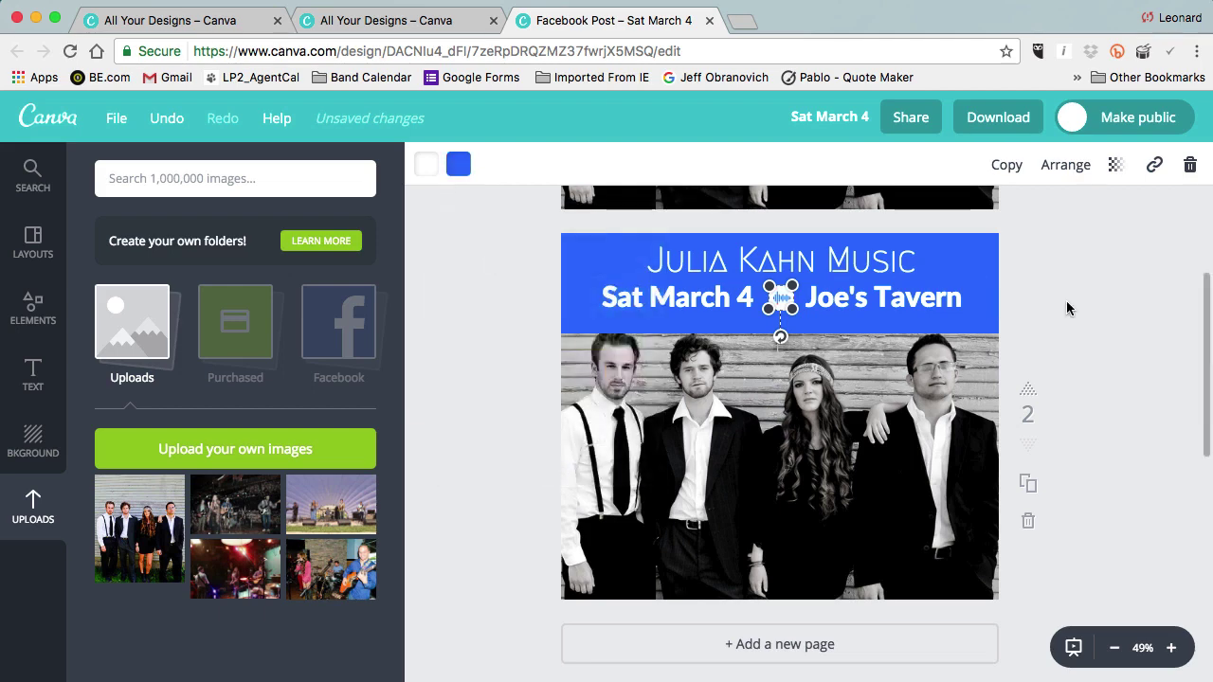
left_click(1067, 301)
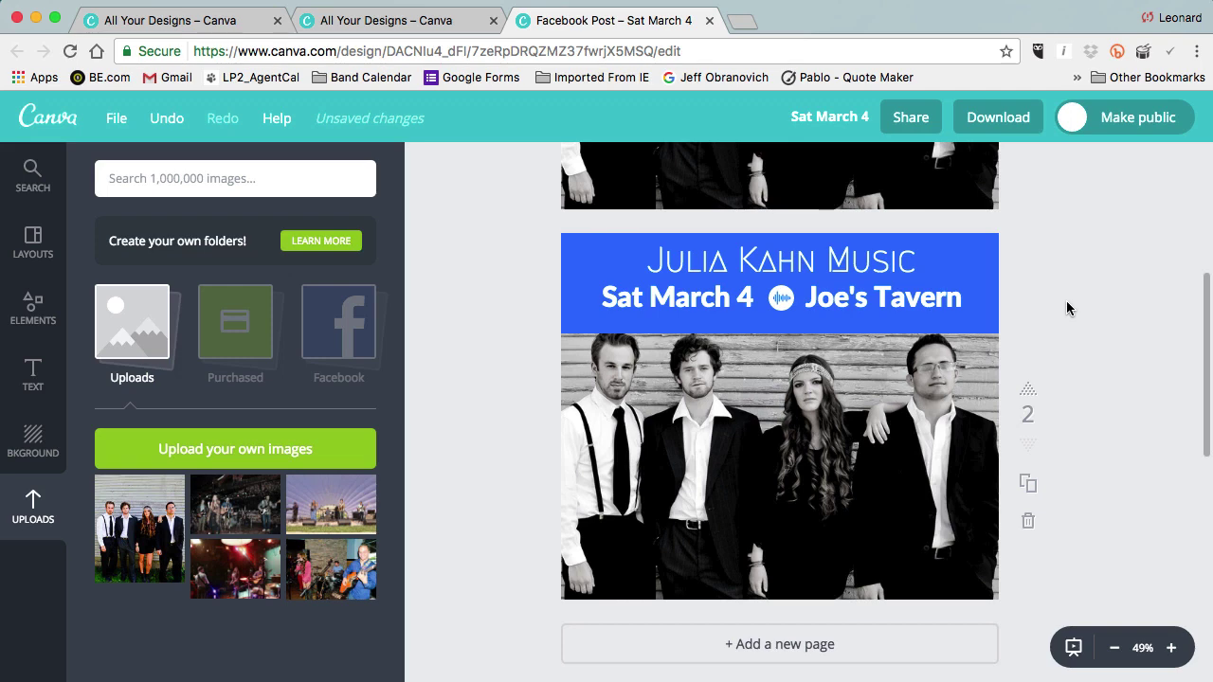
Remove the band photo's black-and-white filter and darken it slightly.
left_click(707, 410)
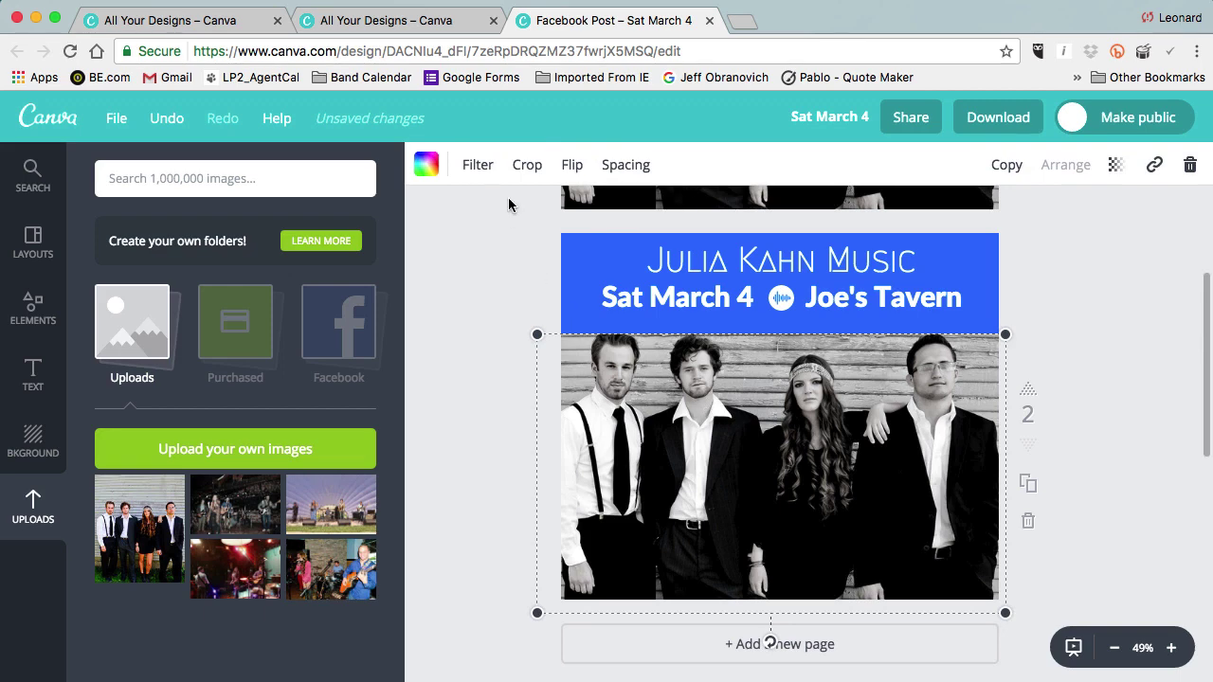
left_click(479, 166)
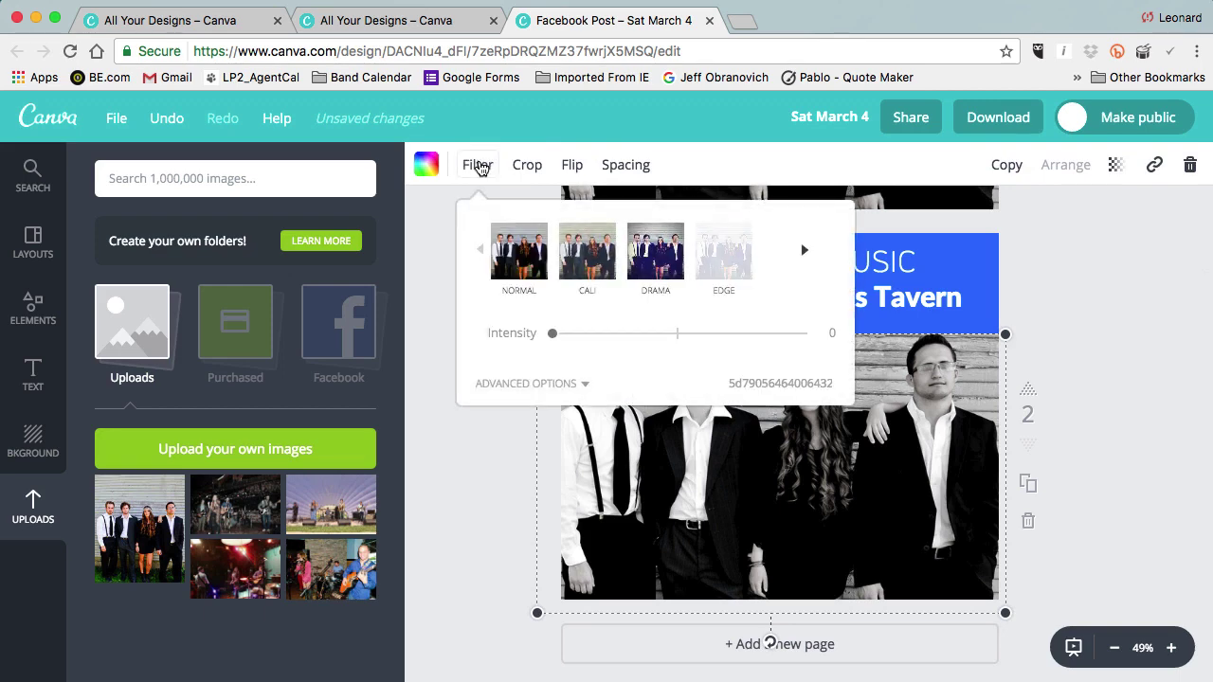
left_click(524, 265)
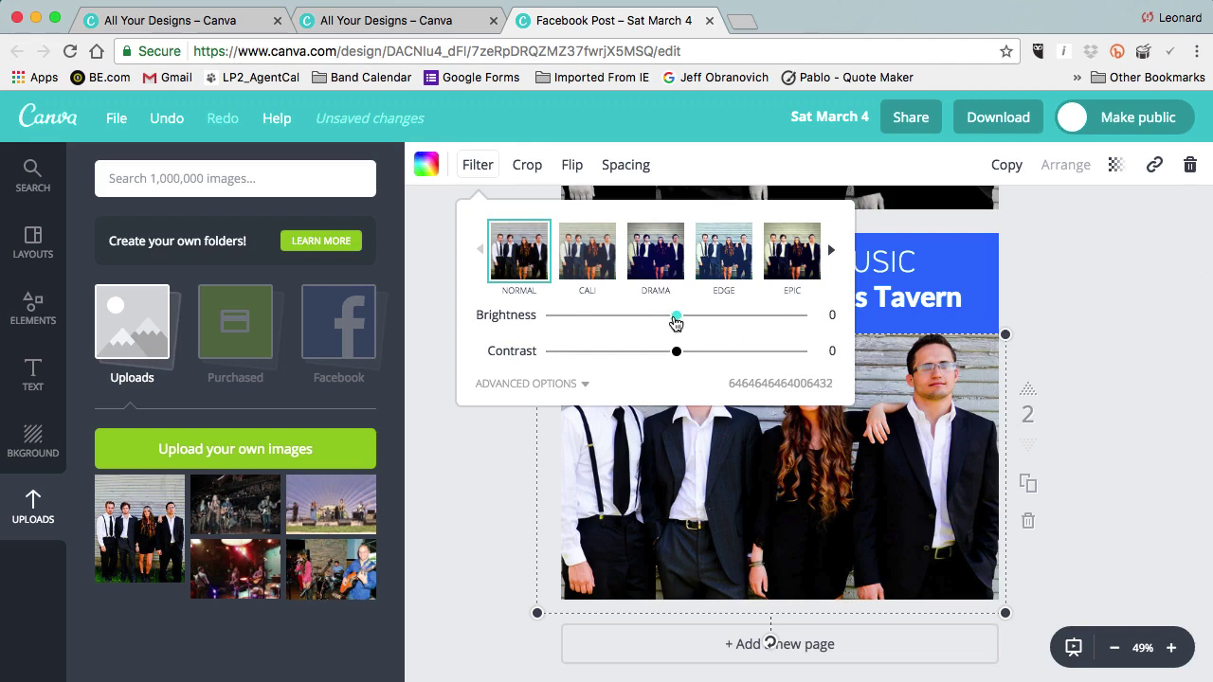
left_click_drag(676, 315, 638, 322)
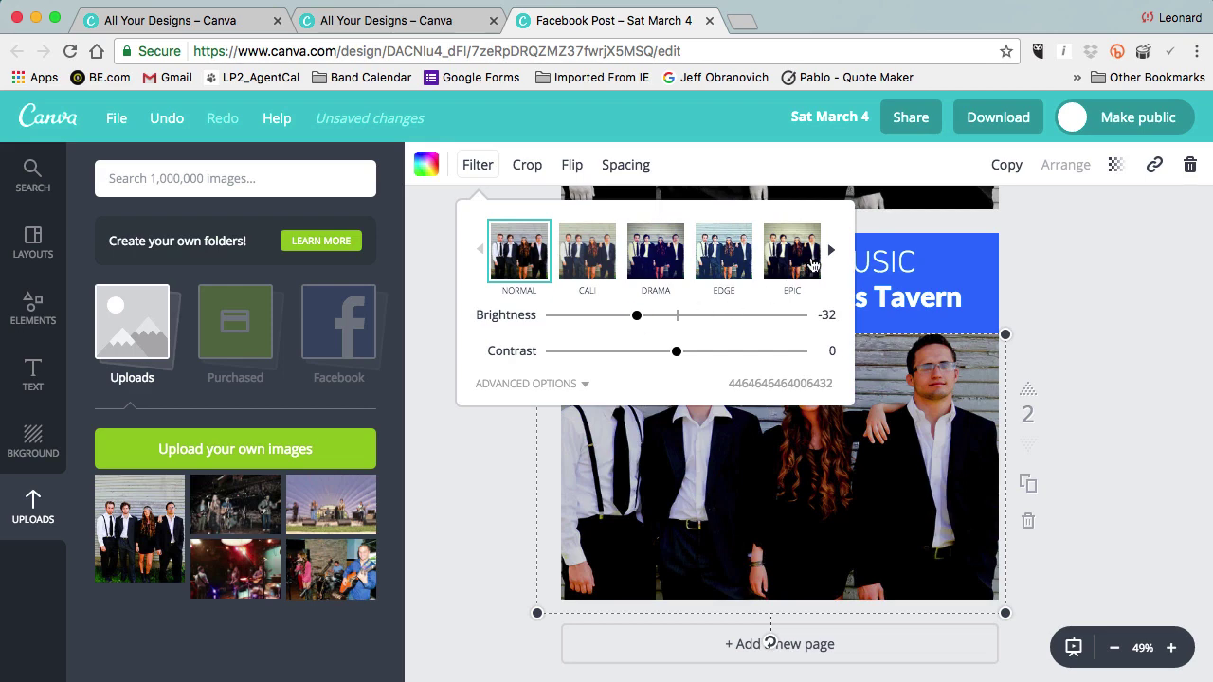
Try The Blues, Summer and Street filters, then apply Selfie at about +39 intensity.
left_click(831, 250)
left_click(831, 252)
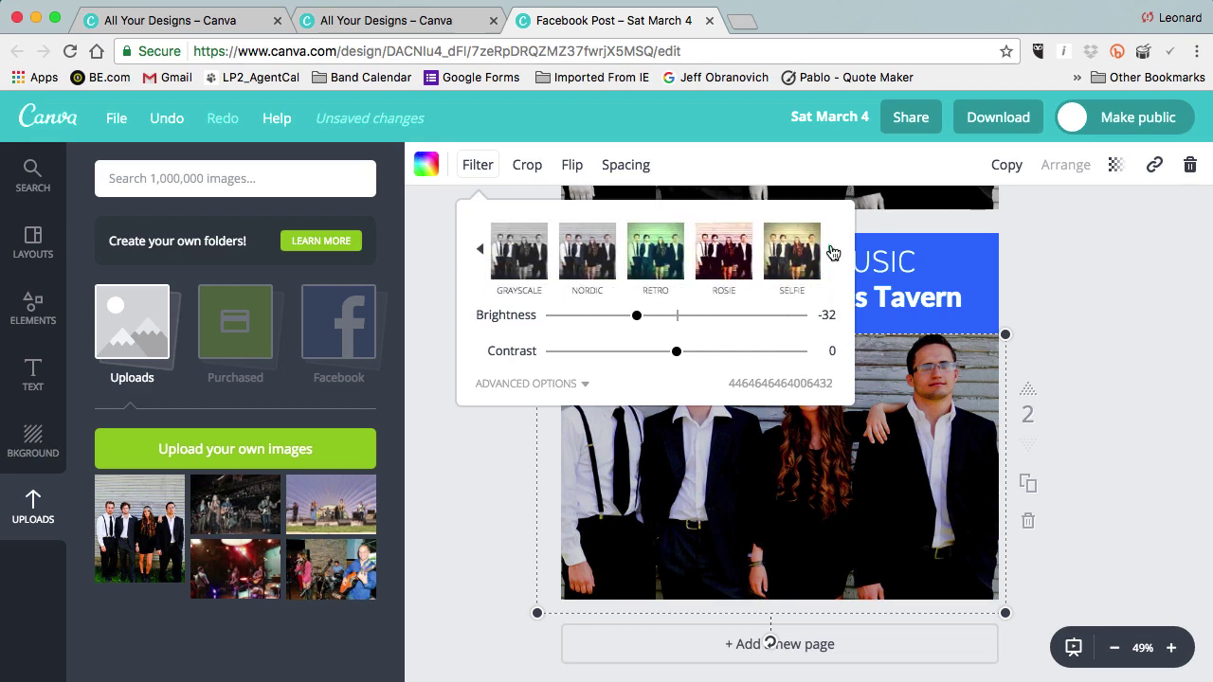
left_click(831, 251)
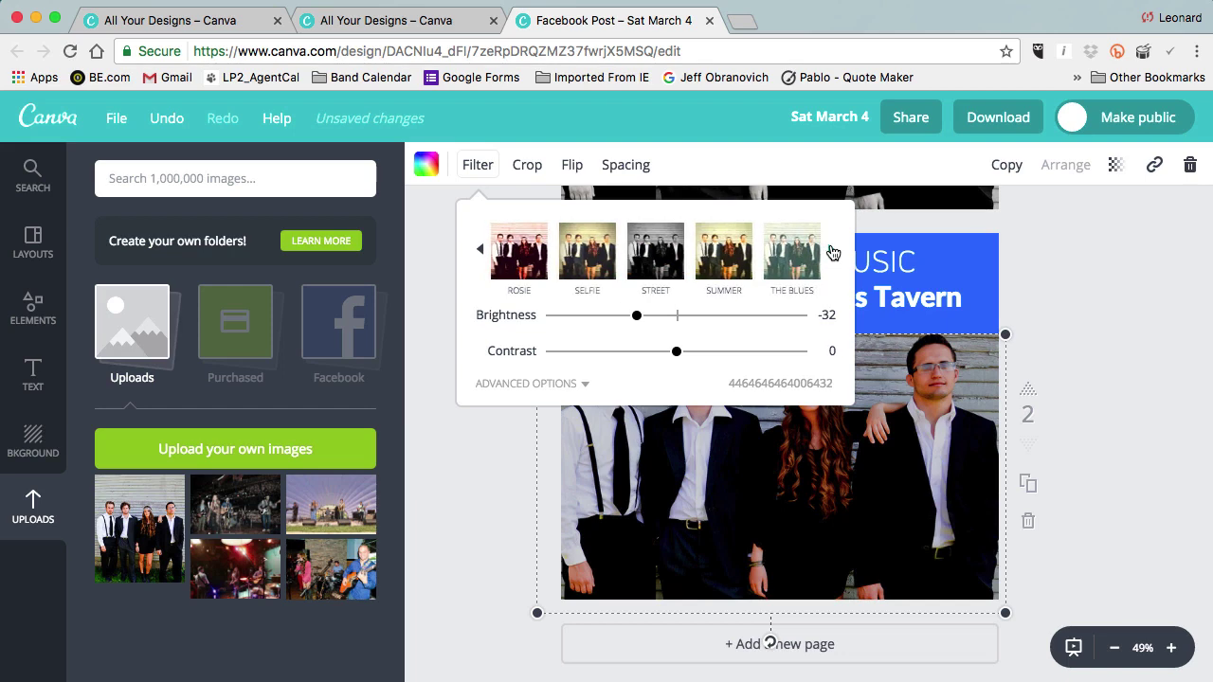
left_click(791, 254)
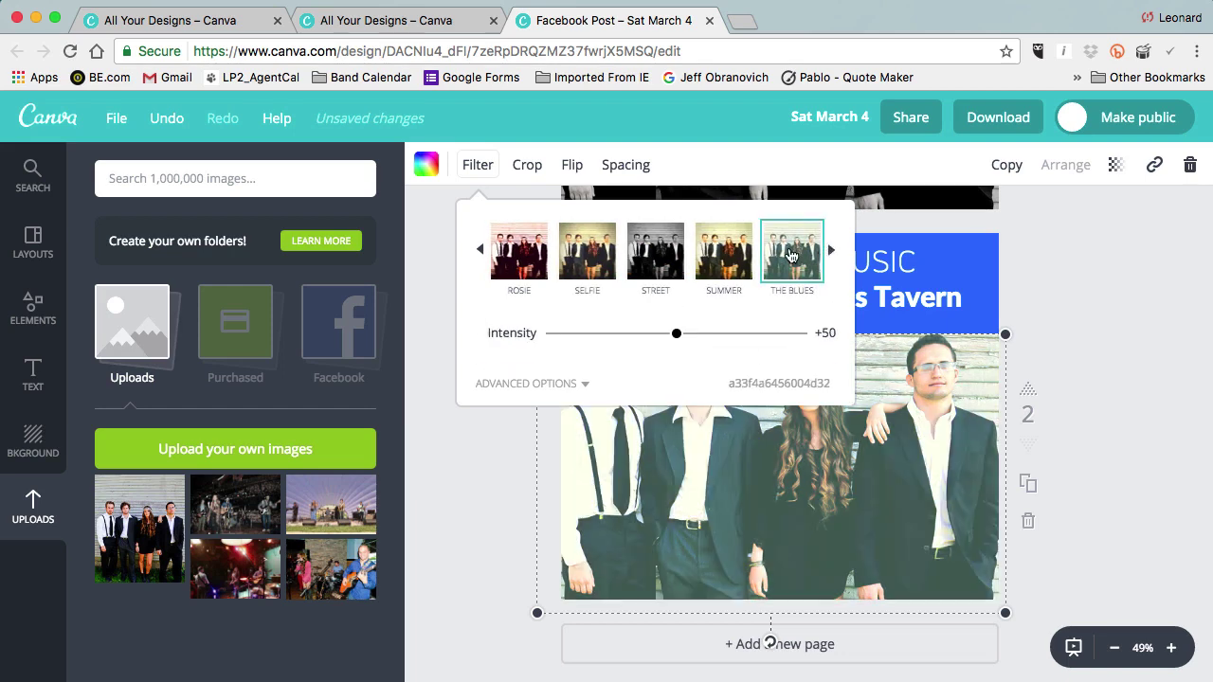
left_click(735, 265)
left_click(664, 265)
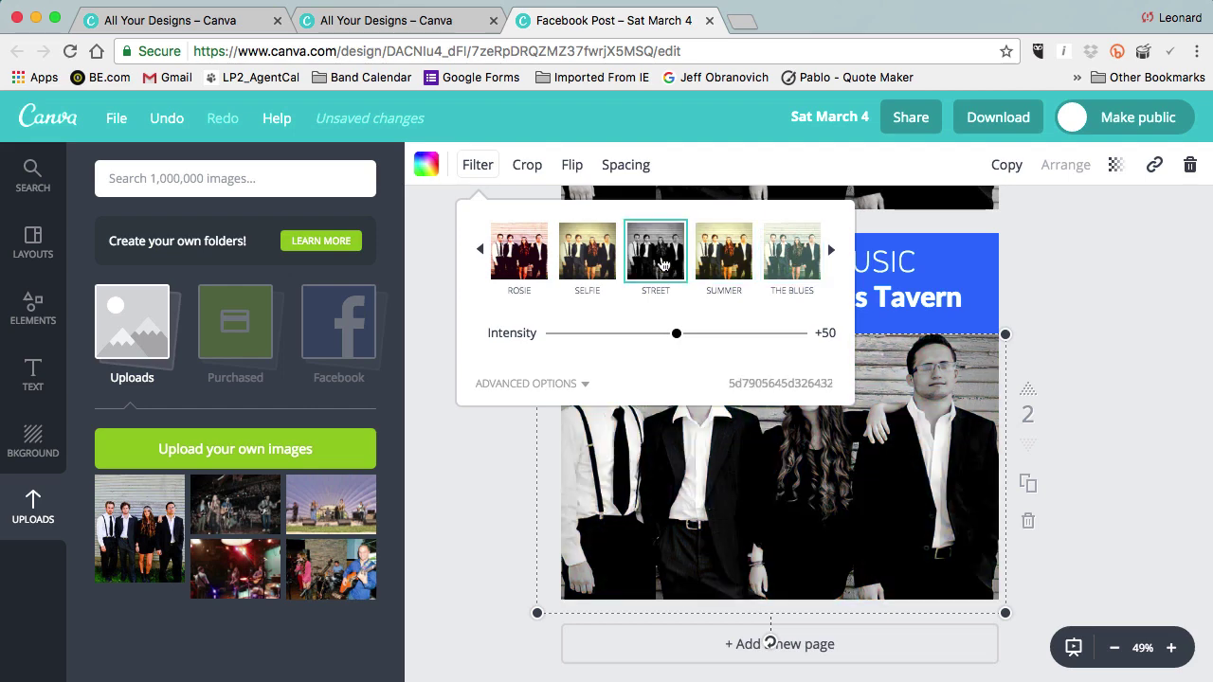
left_click(597, 265)
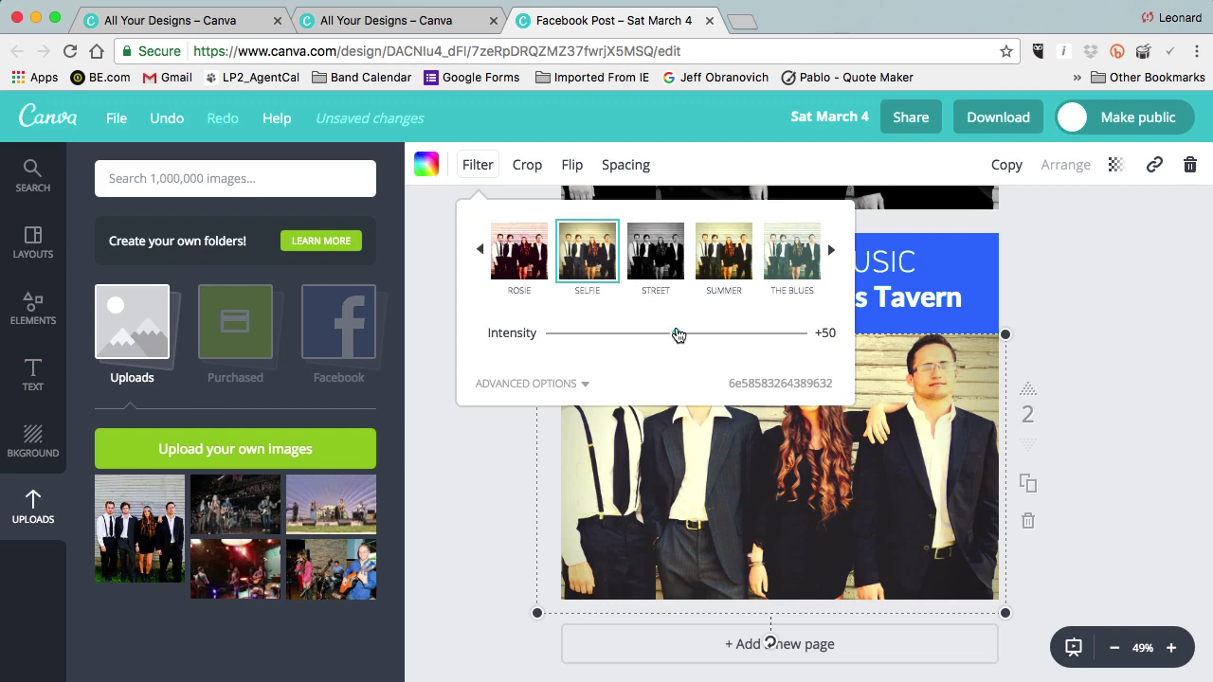
mouse_move(676, 333)
left_mouse_down()
mouse_move(647, 338)
mouse_move(698, 335)
left_mouse_up()
left_click(1103, 339)
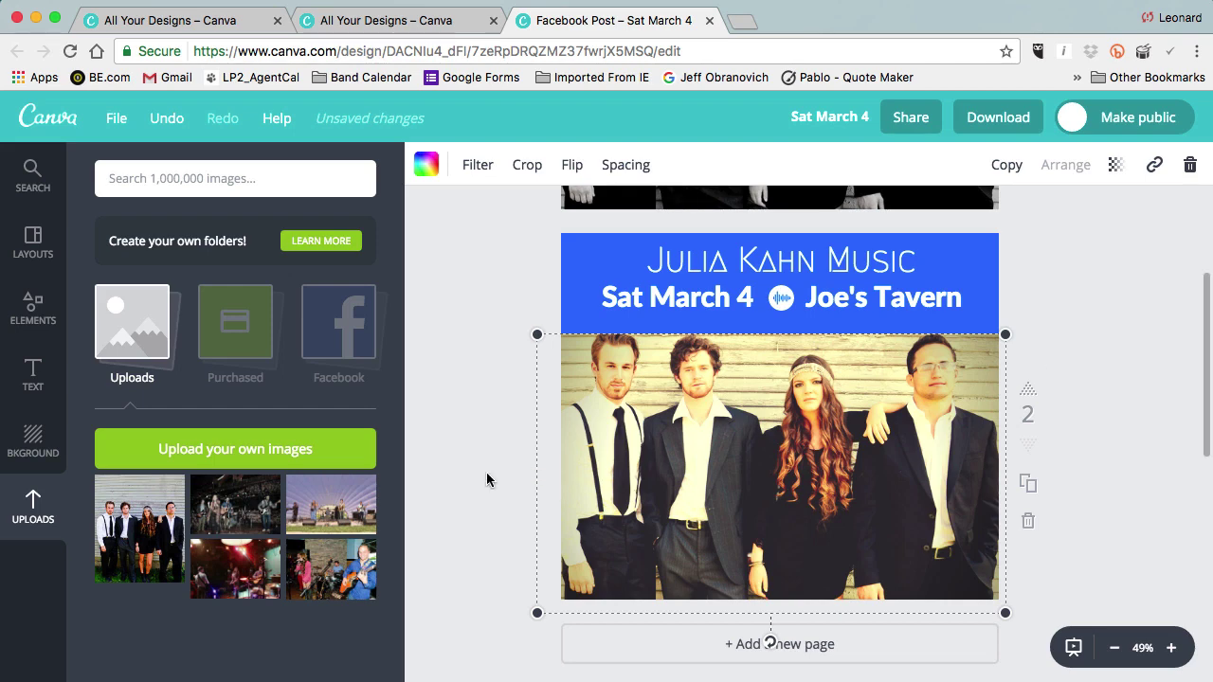
Drop the outdoor stage photo from Uploads into page 2's frame, enlarged to fill below the header.
left_click(344, 505)
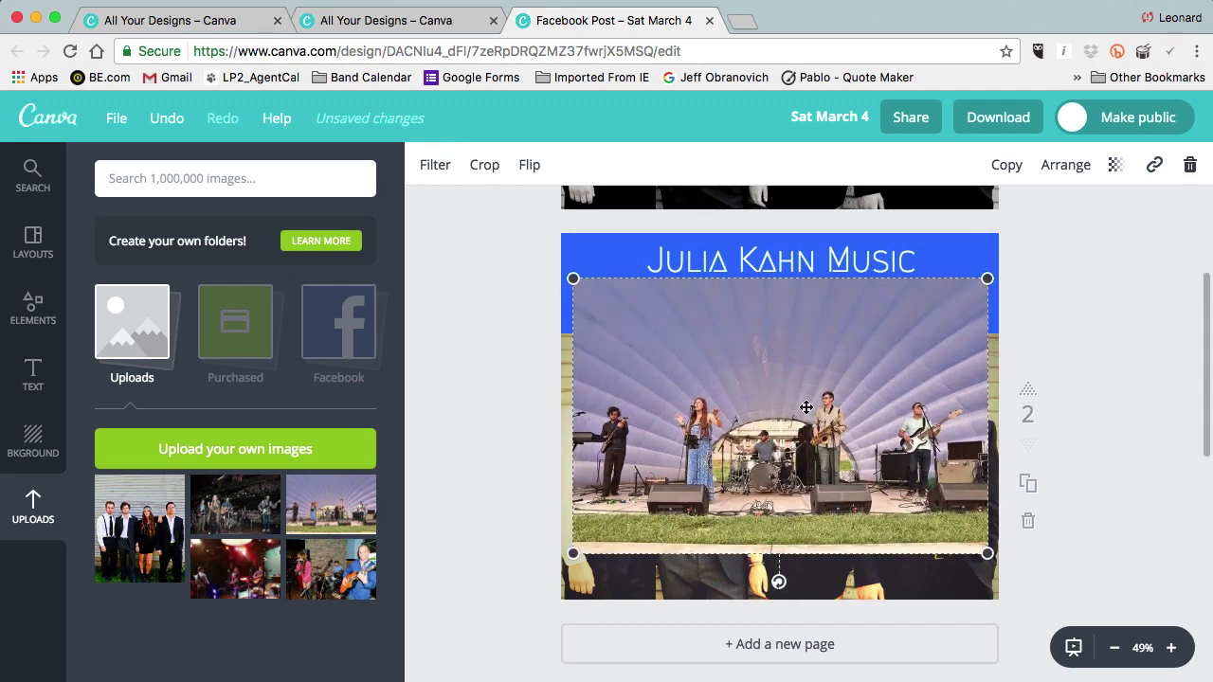
left_click_drag(806, 408, 806, 428)
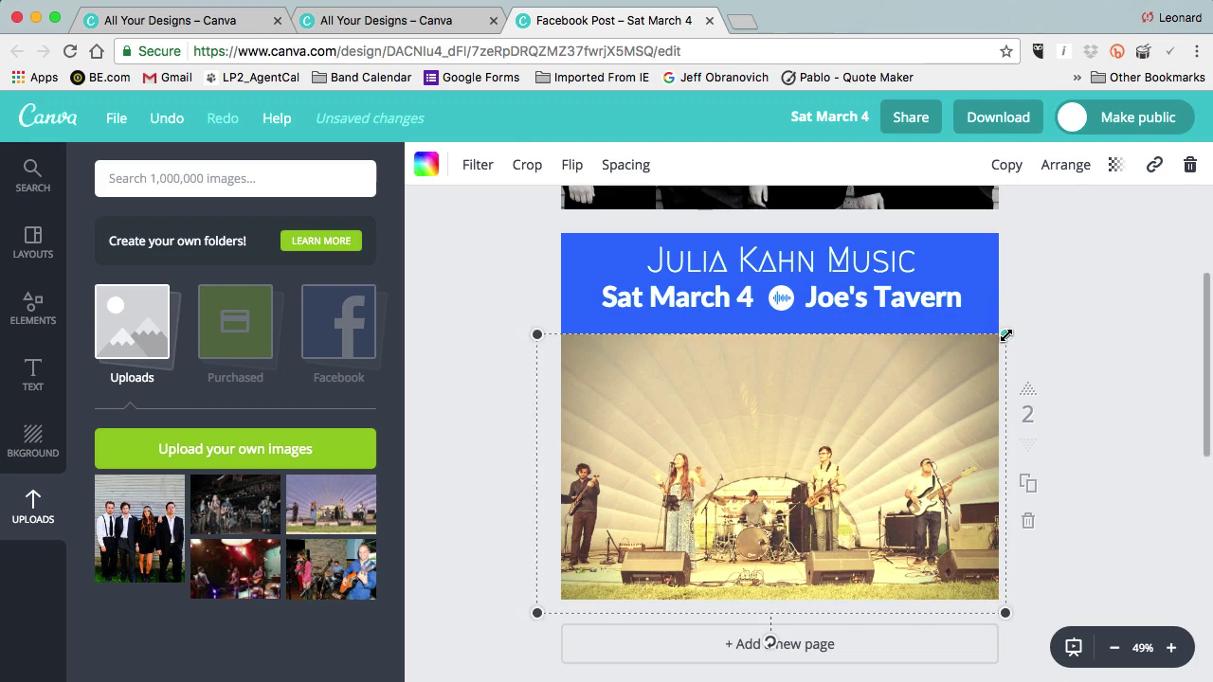
left_click_drag(1001, 337, 908, 389)
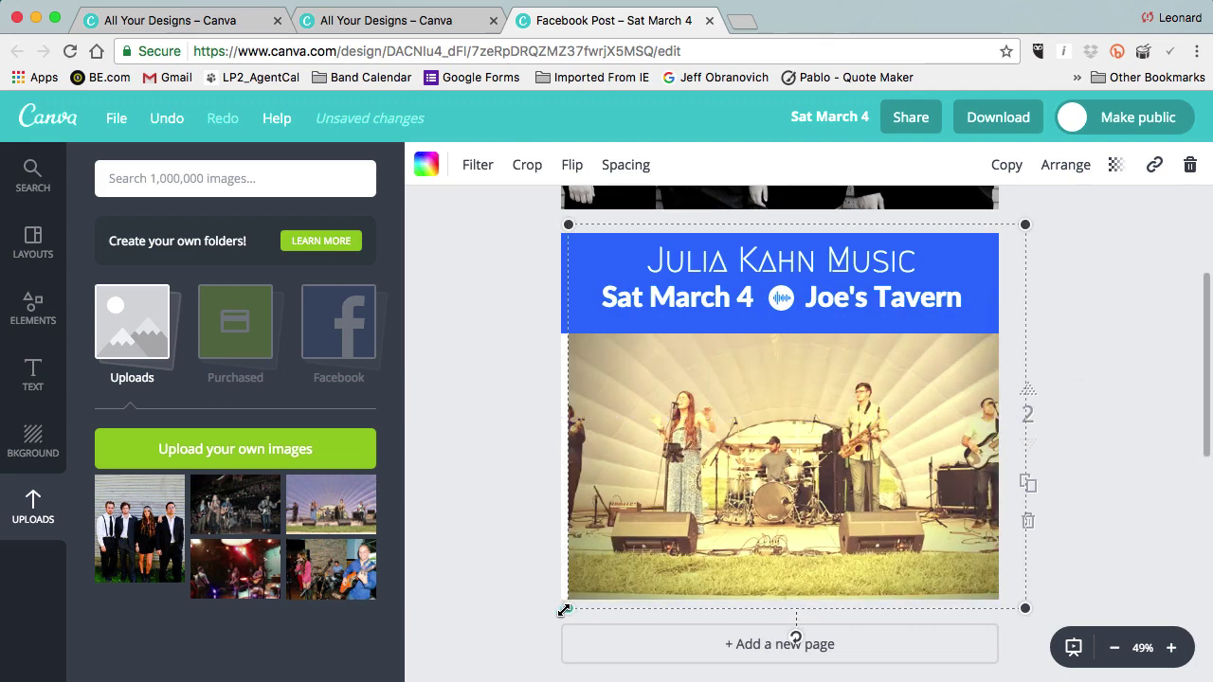
left_click_drag(568, 607, 563, 611)
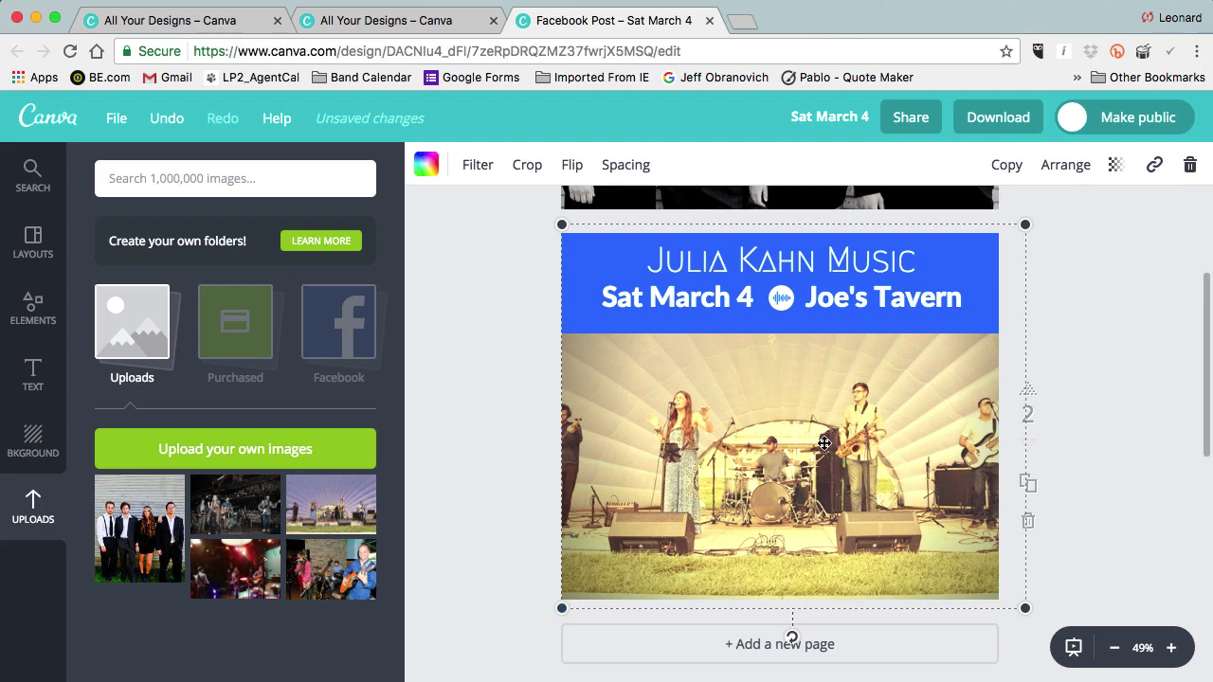
left_click(1083, 452)
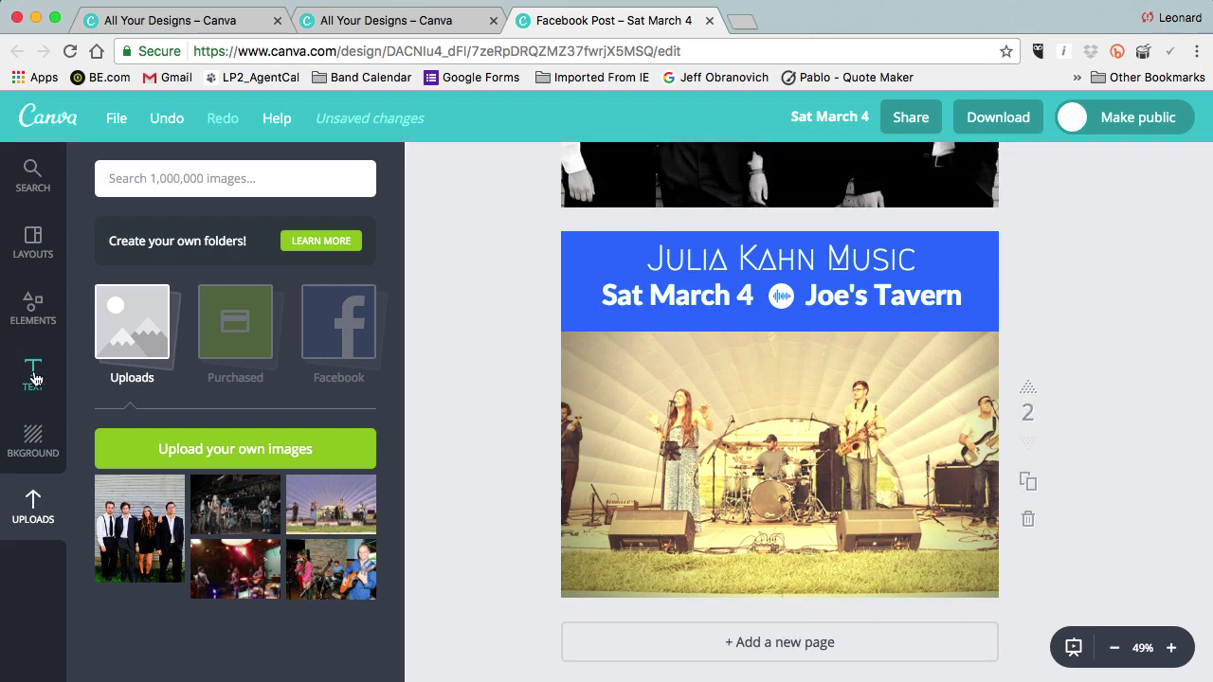
Browse the Text panel's headings and font combination designs.
left_click(32, 375)
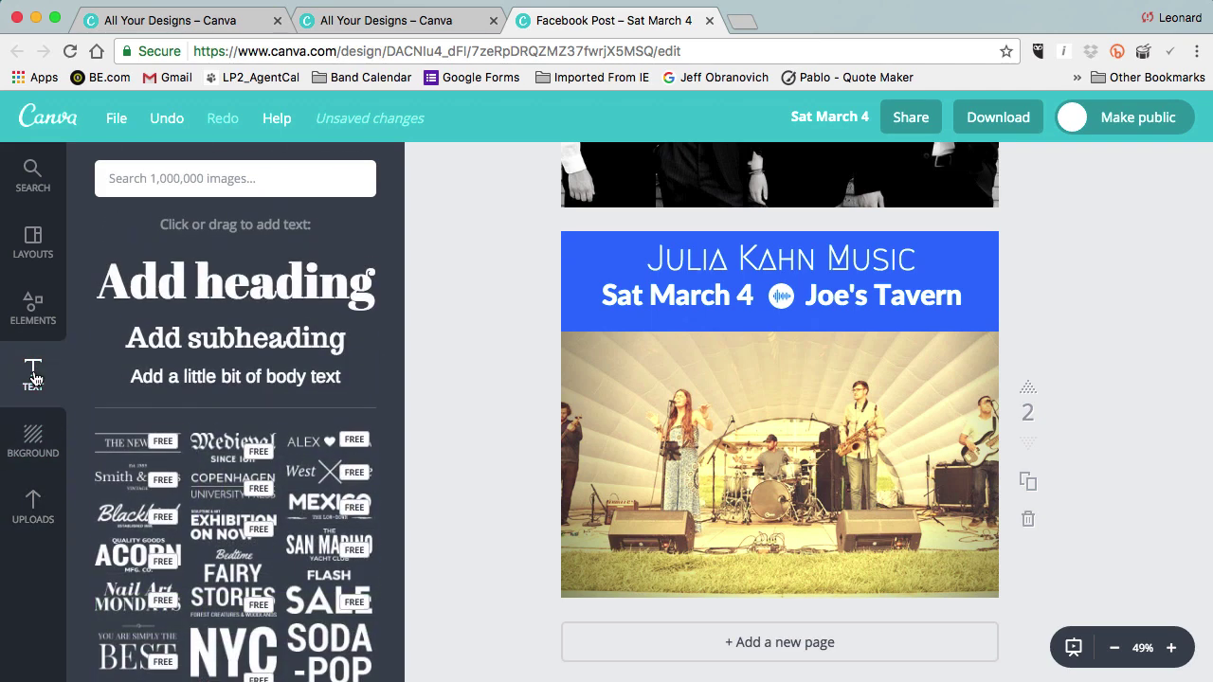
scroll(313, 430, "down", 5)
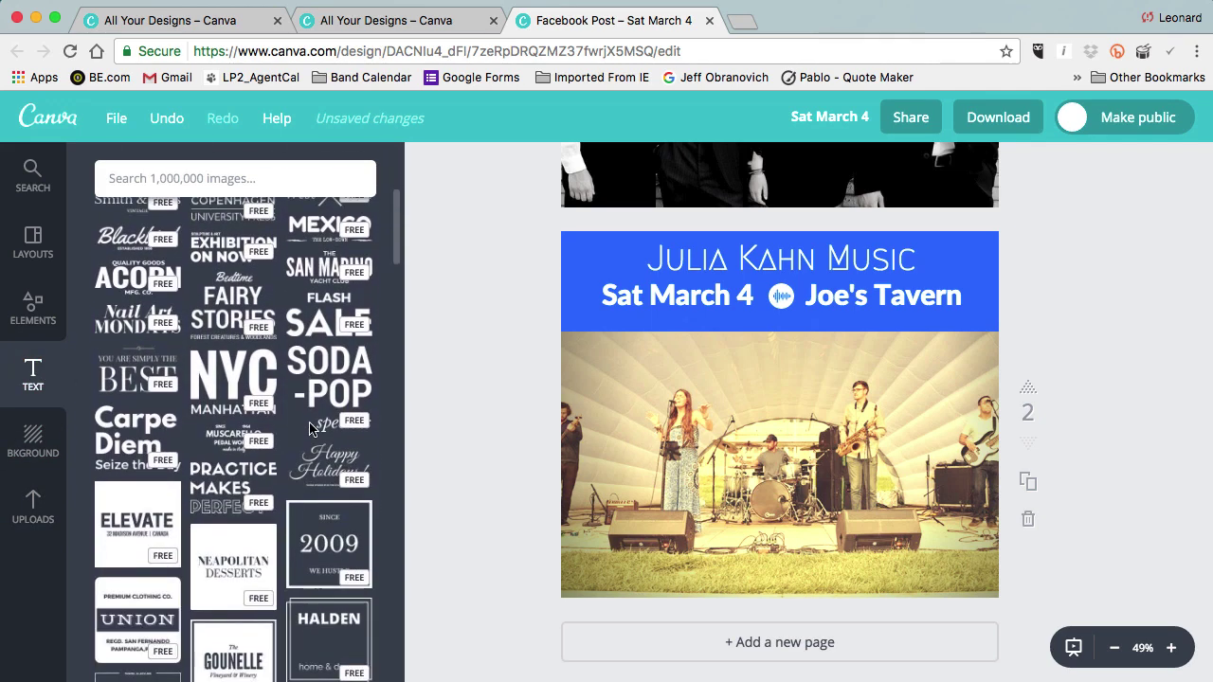
scroll(310, 429, "down", 7)
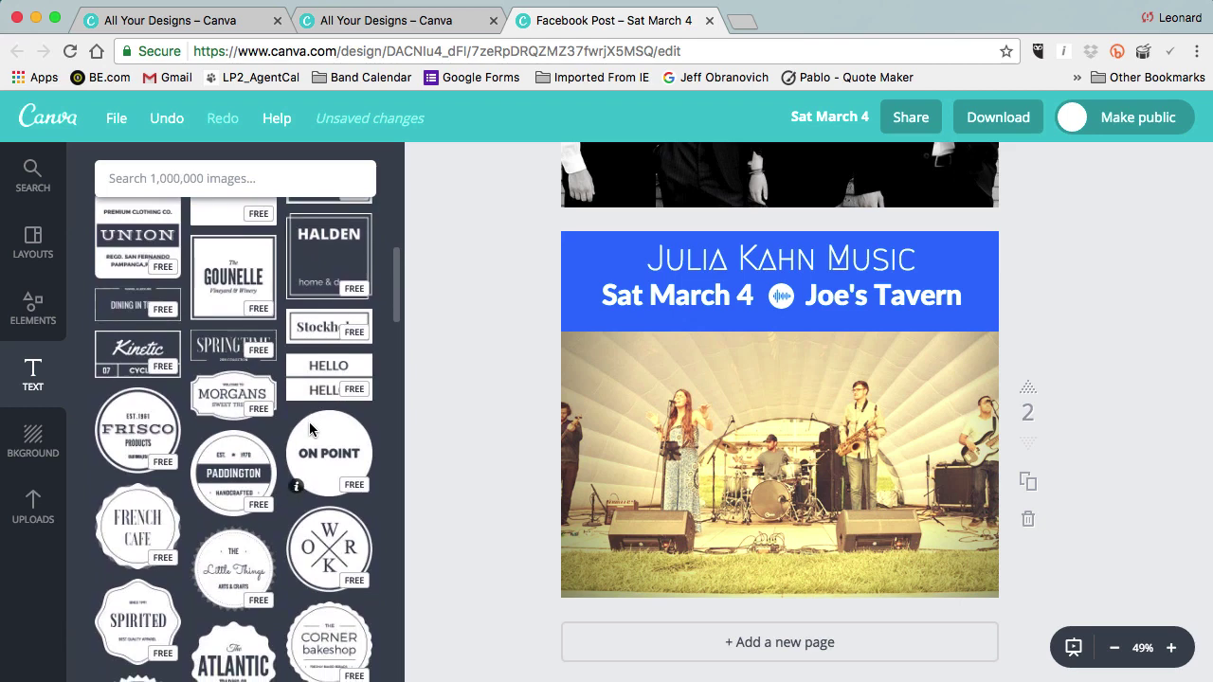
scroll(310, 430, "up", 8)
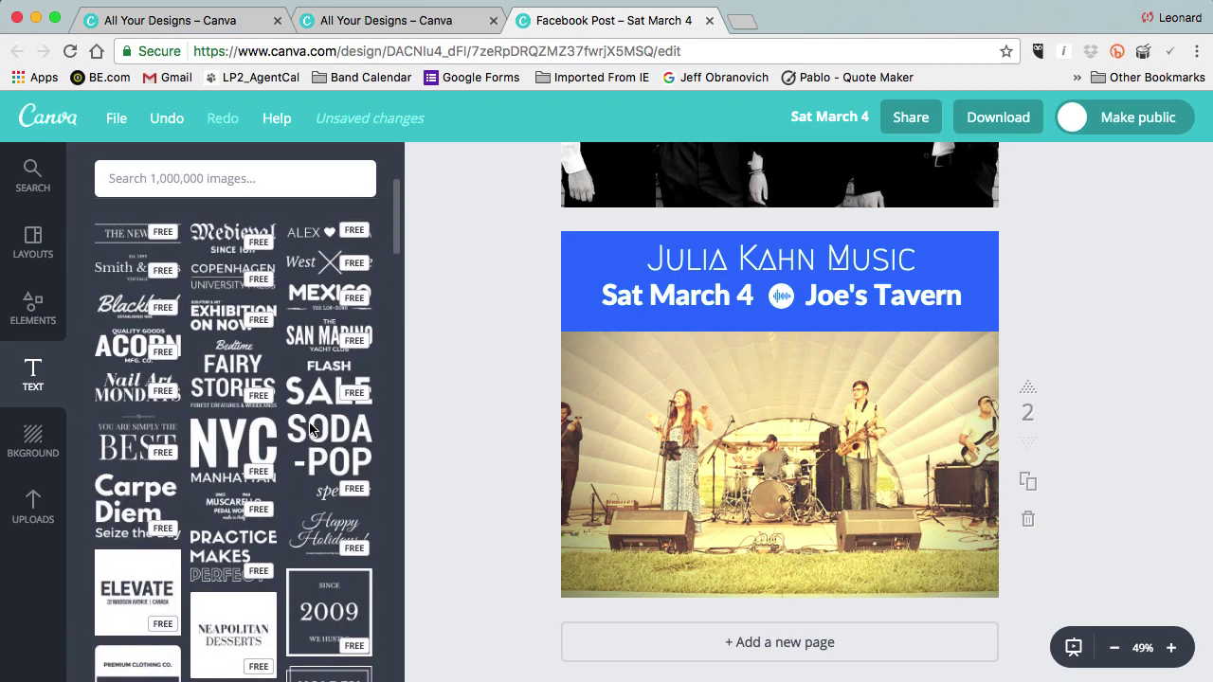
scroll(310, 429, "up", 3)
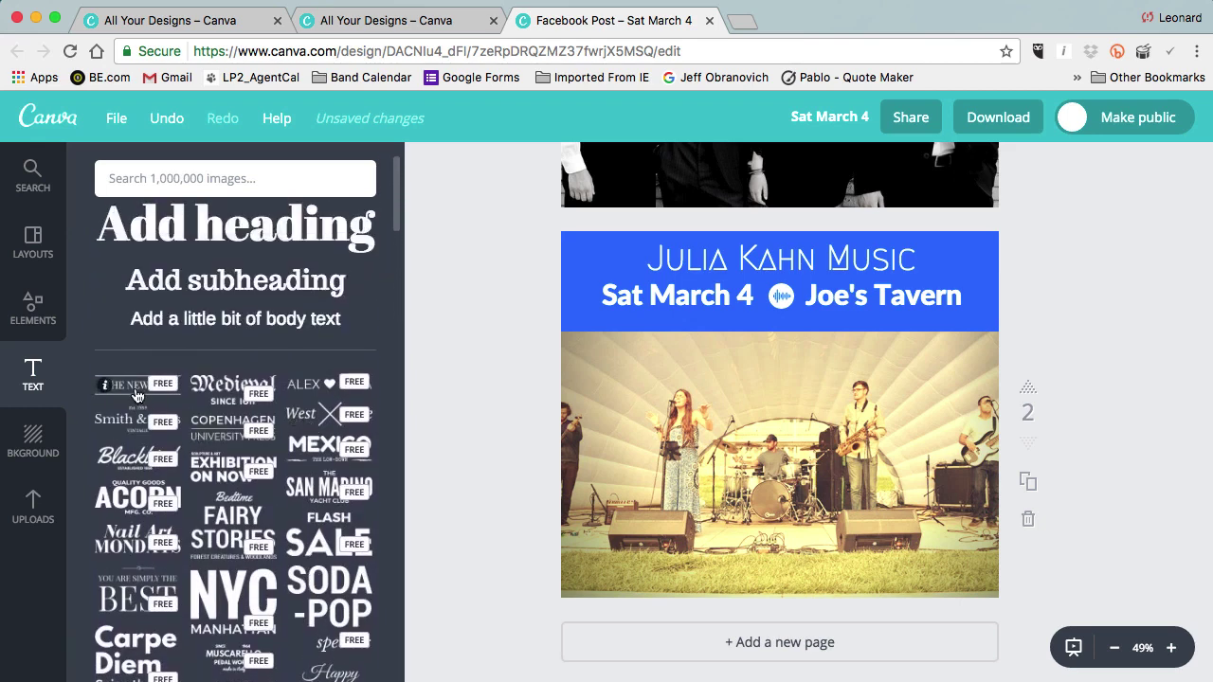
Add THE NEW YOU text combination near the photo's bottom and set it in Lato.
left_click(136, 395)
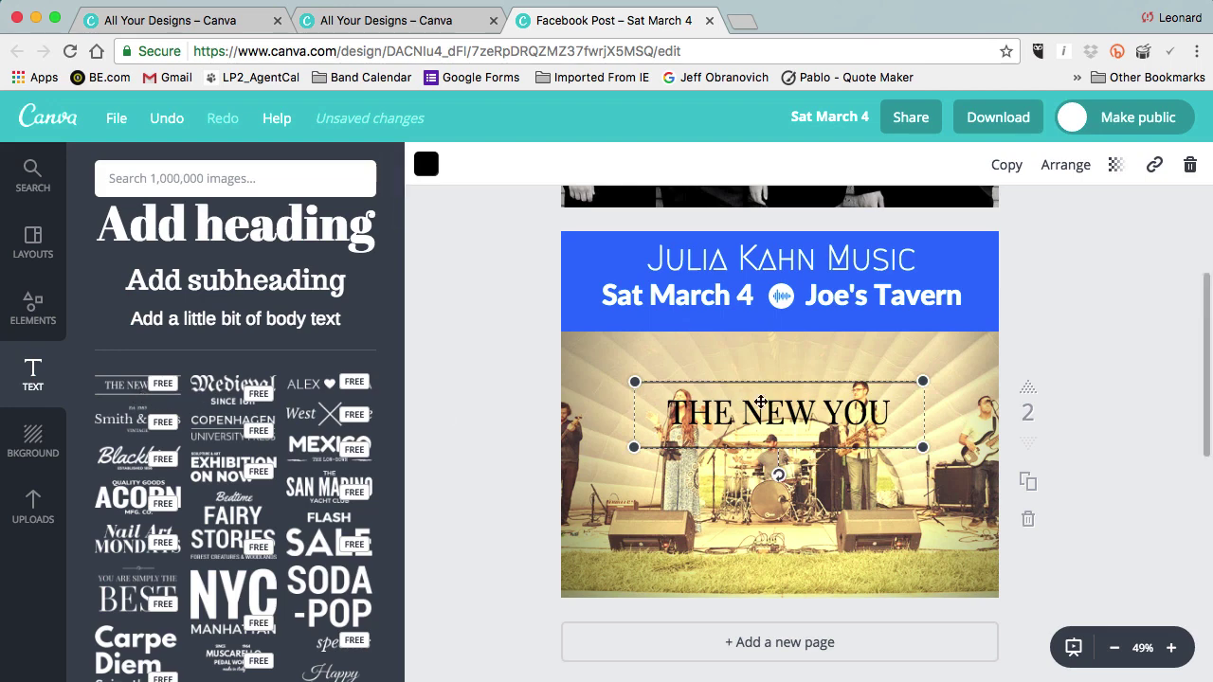
left_click_drag(776, 382, 777, 519)
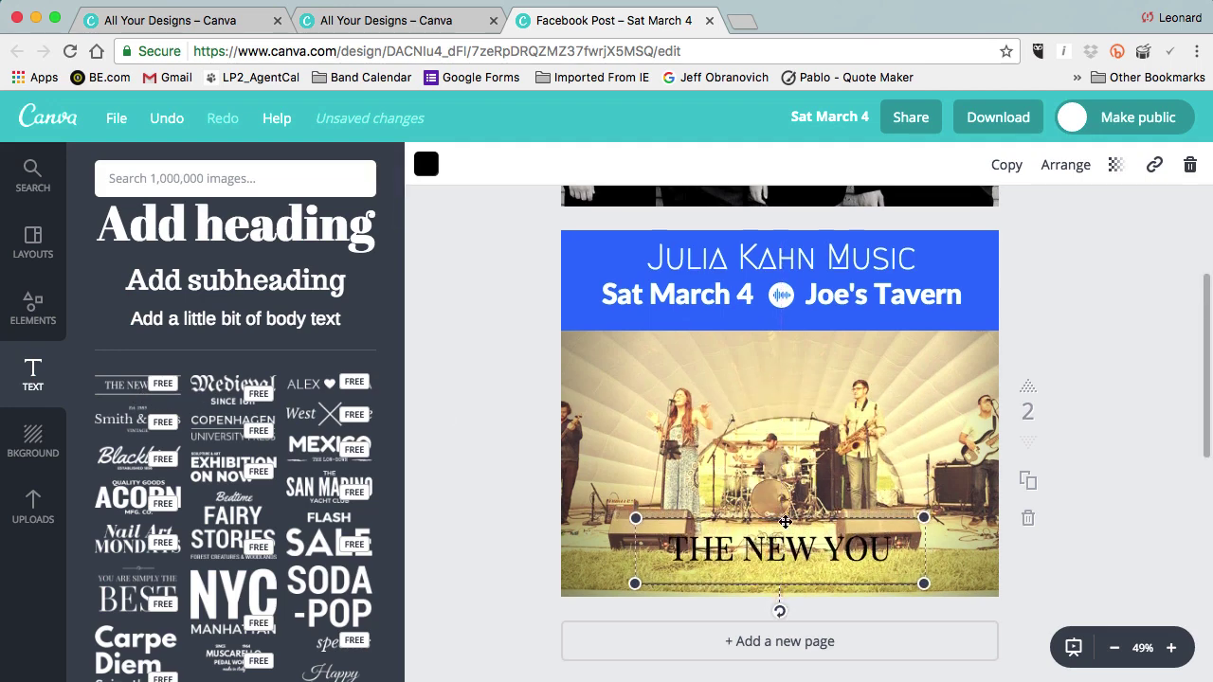
left_click(799, 552)
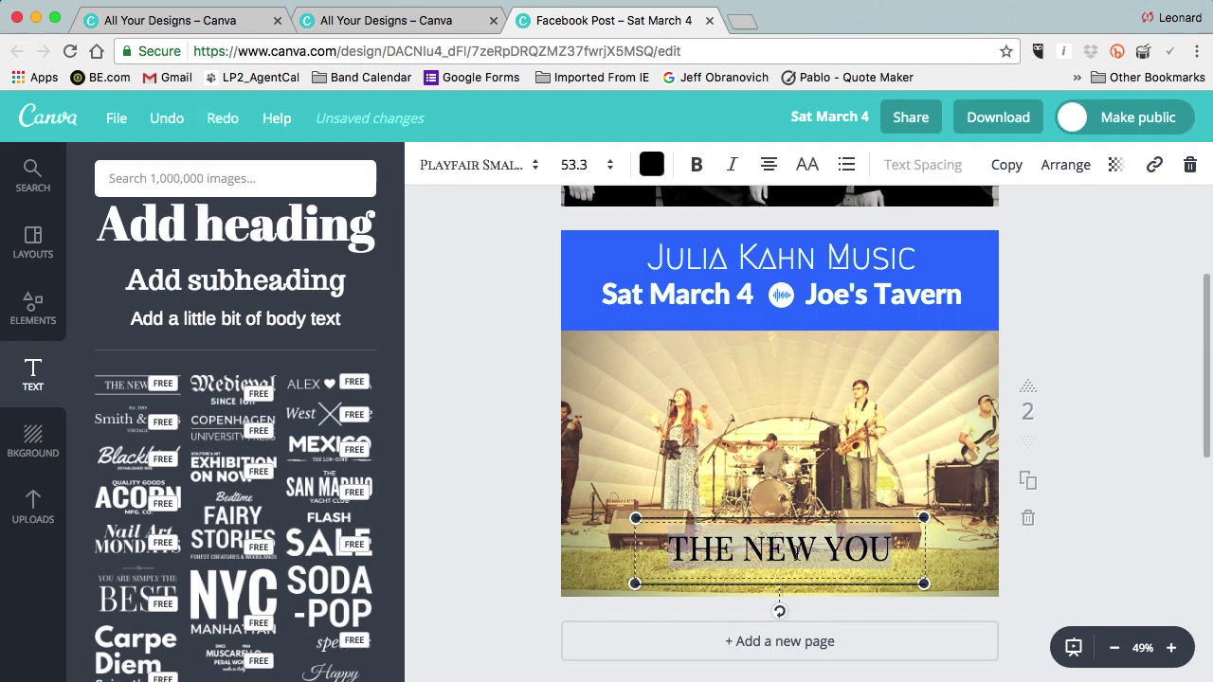
left_click(514, 169)
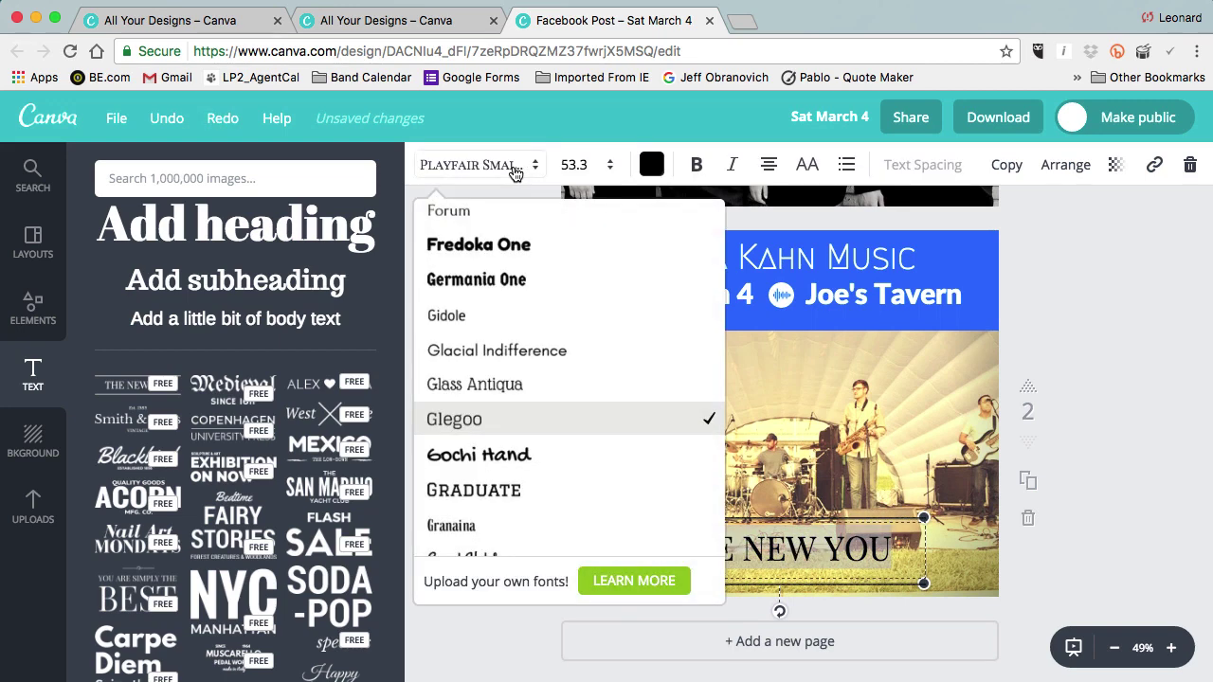
scroll(540, 301, "down", 4)
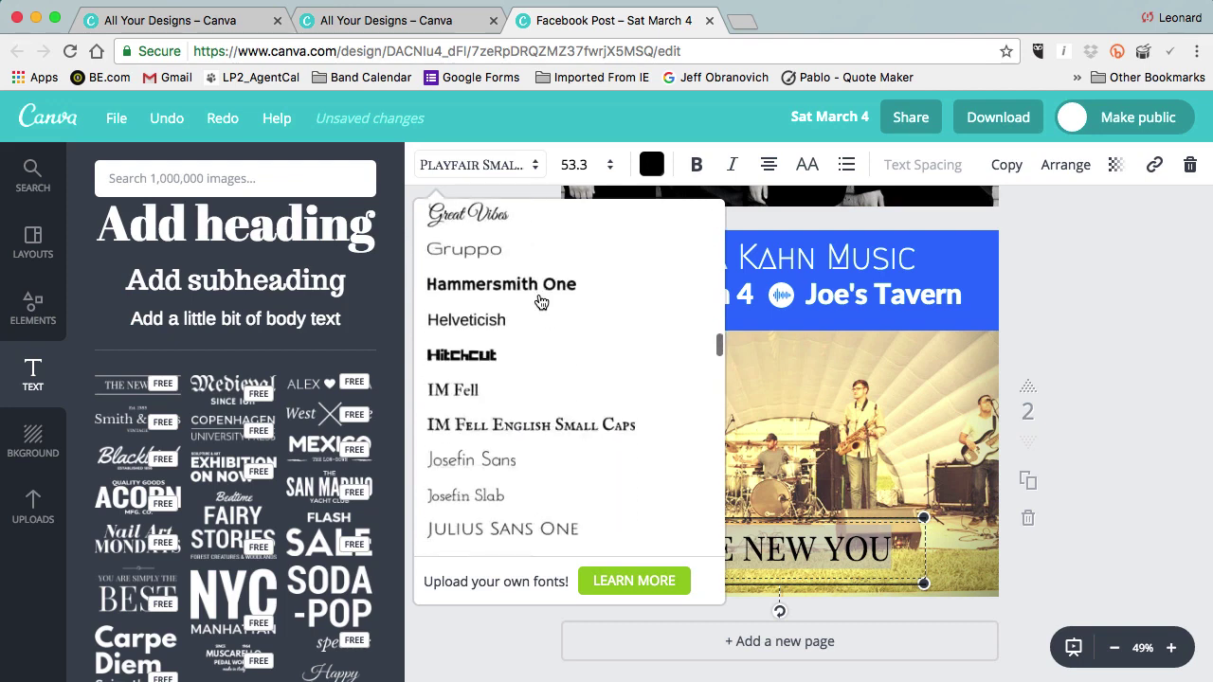
scroll(539, 300, "down", 9)
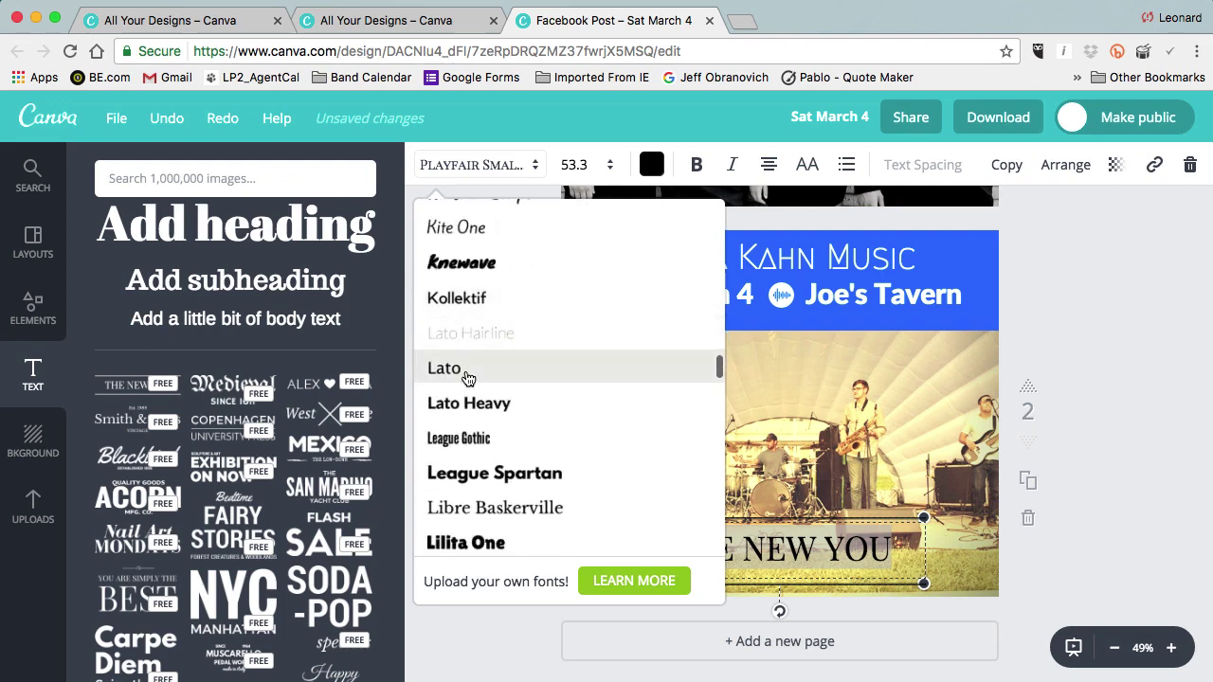
left_click(467, 378)
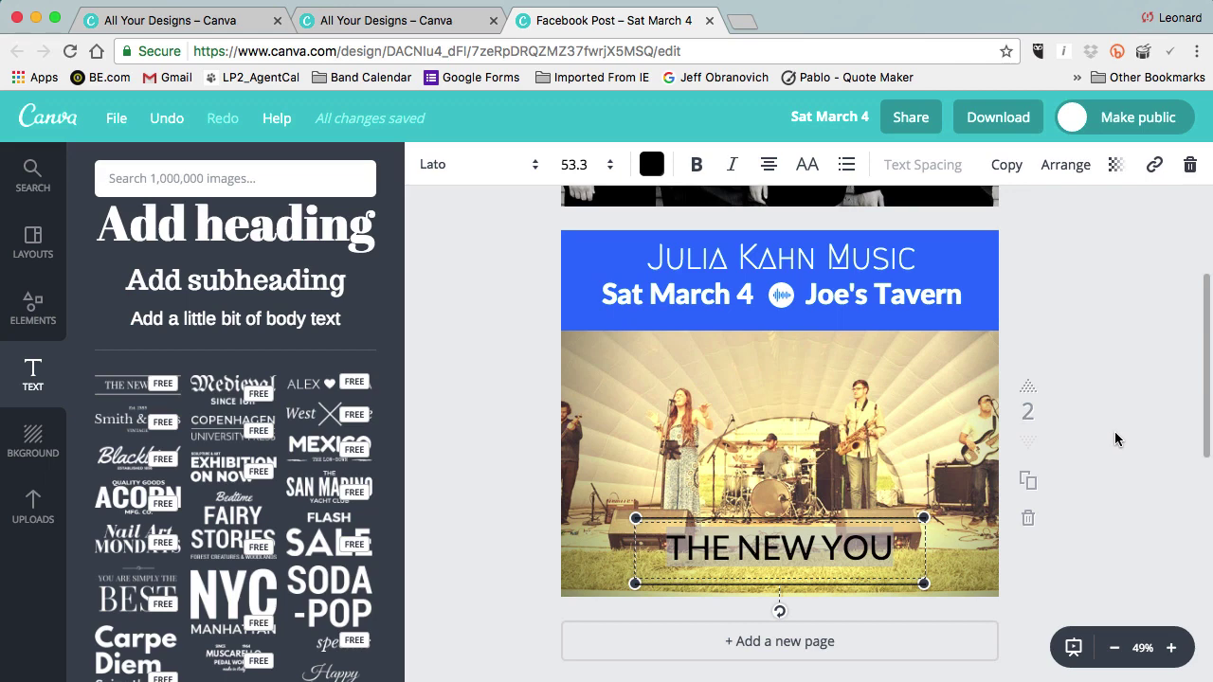
Replace the text with 'JuliaKahnMusic.net' and shrink the text box smaller.
type("Julia")
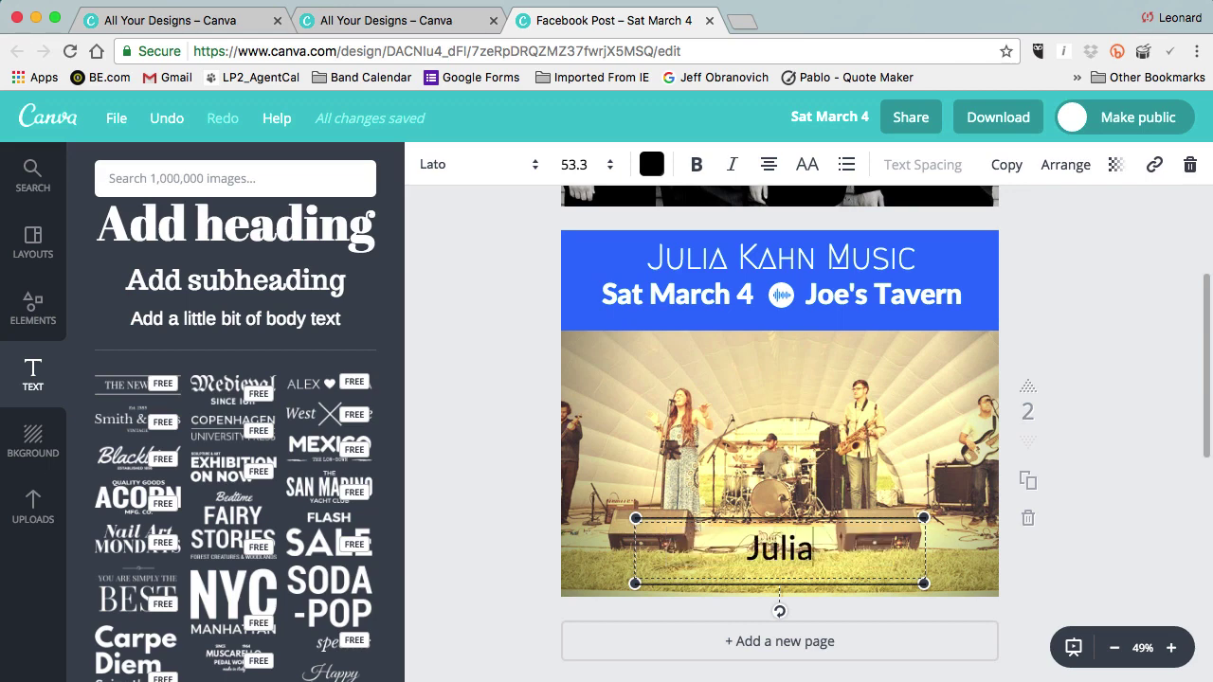
type("KahnMusic")
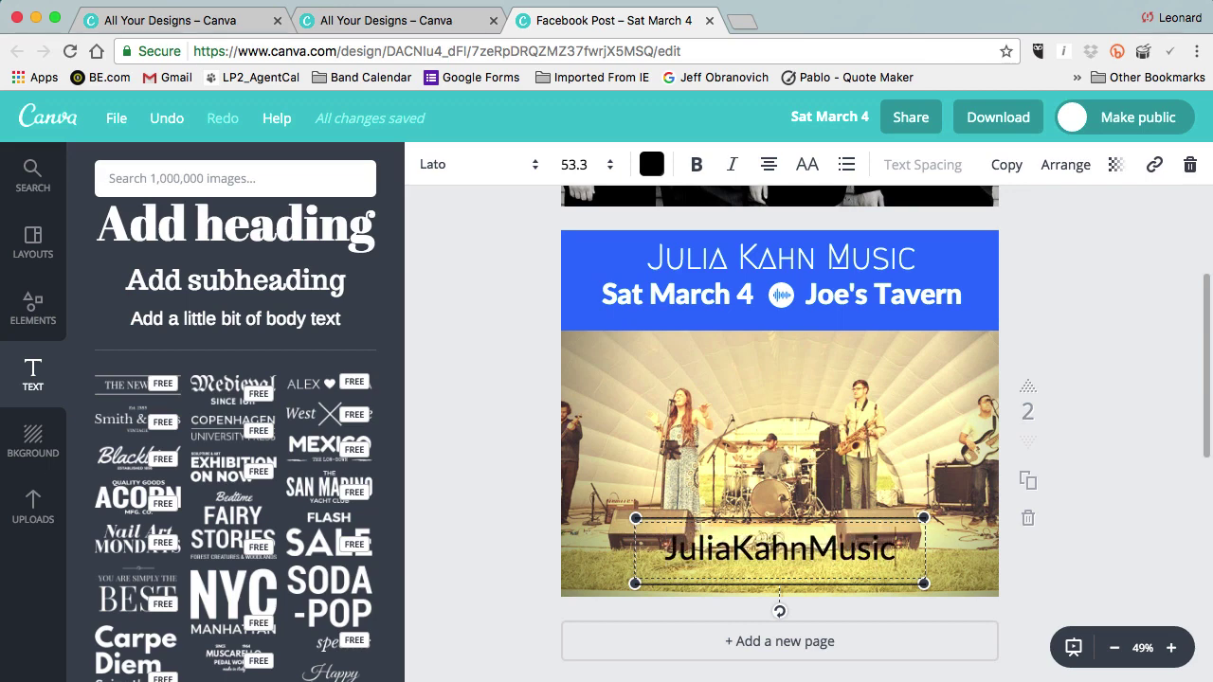
type(".net")
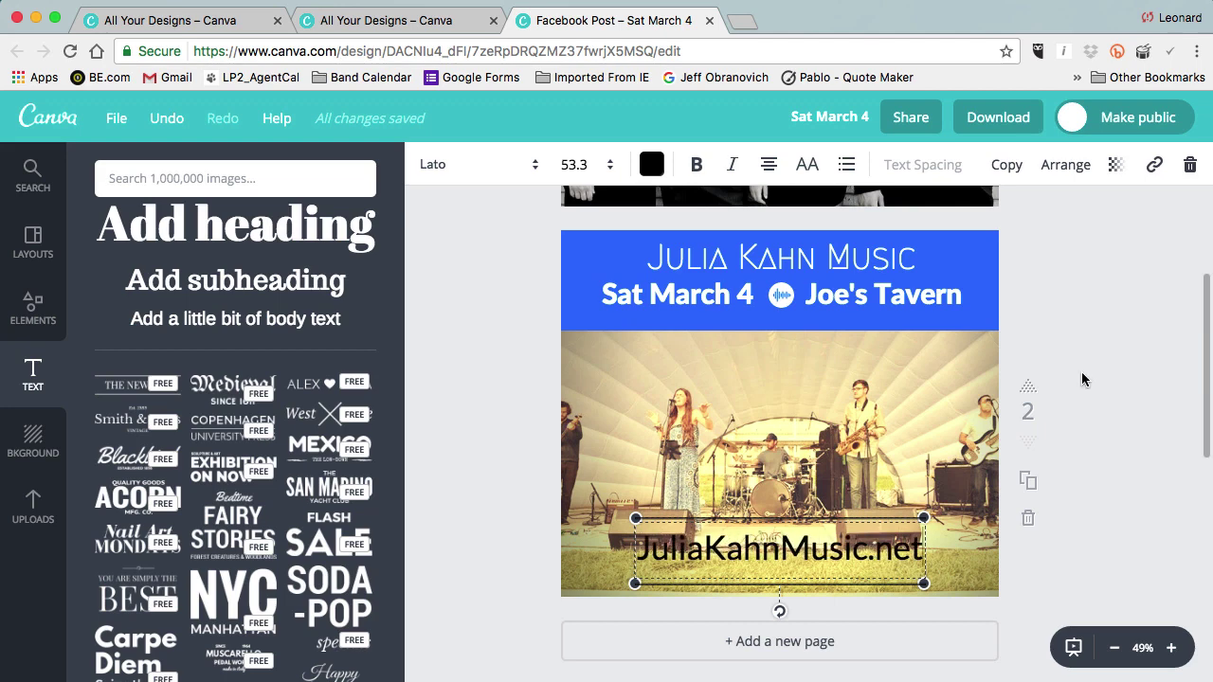
left_click(1110, 414)
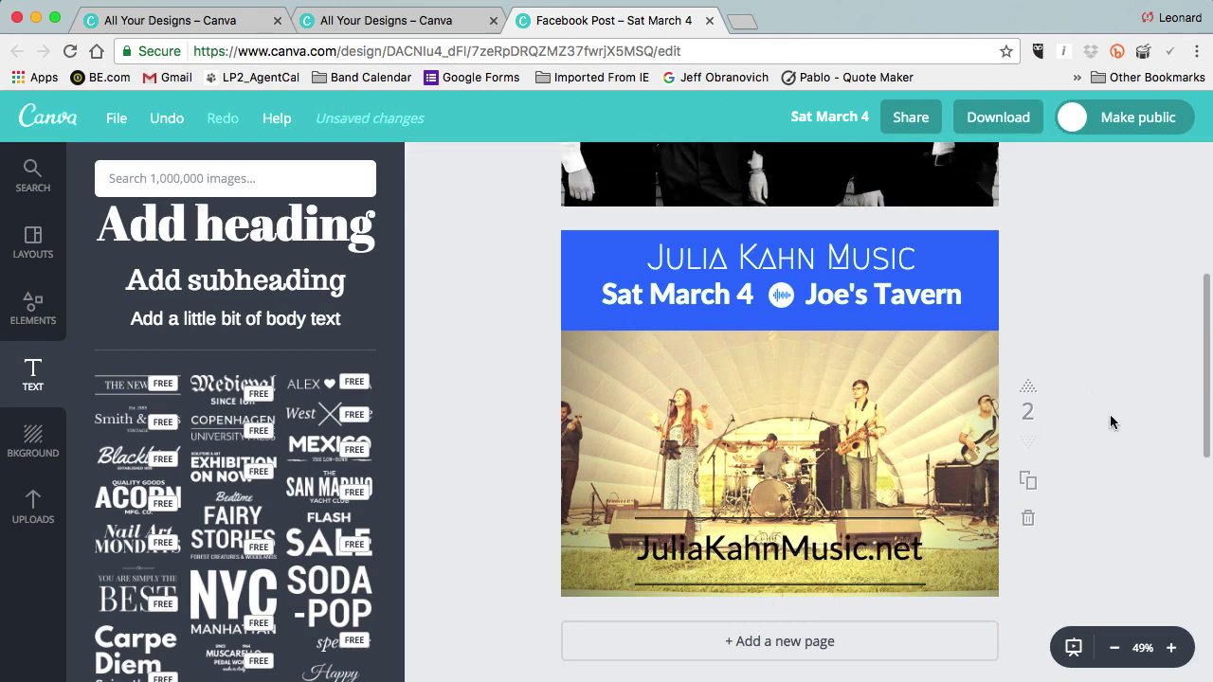
left_click(888, 521)
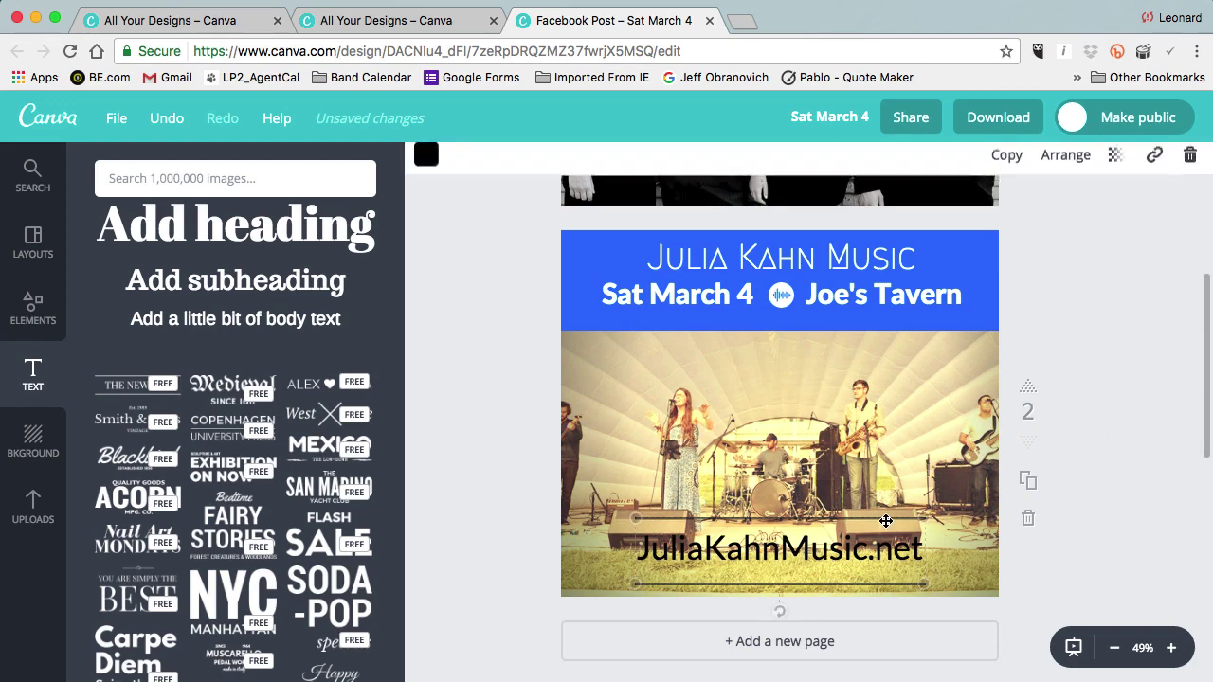
left_click_drag(915, 519, 851, 547)
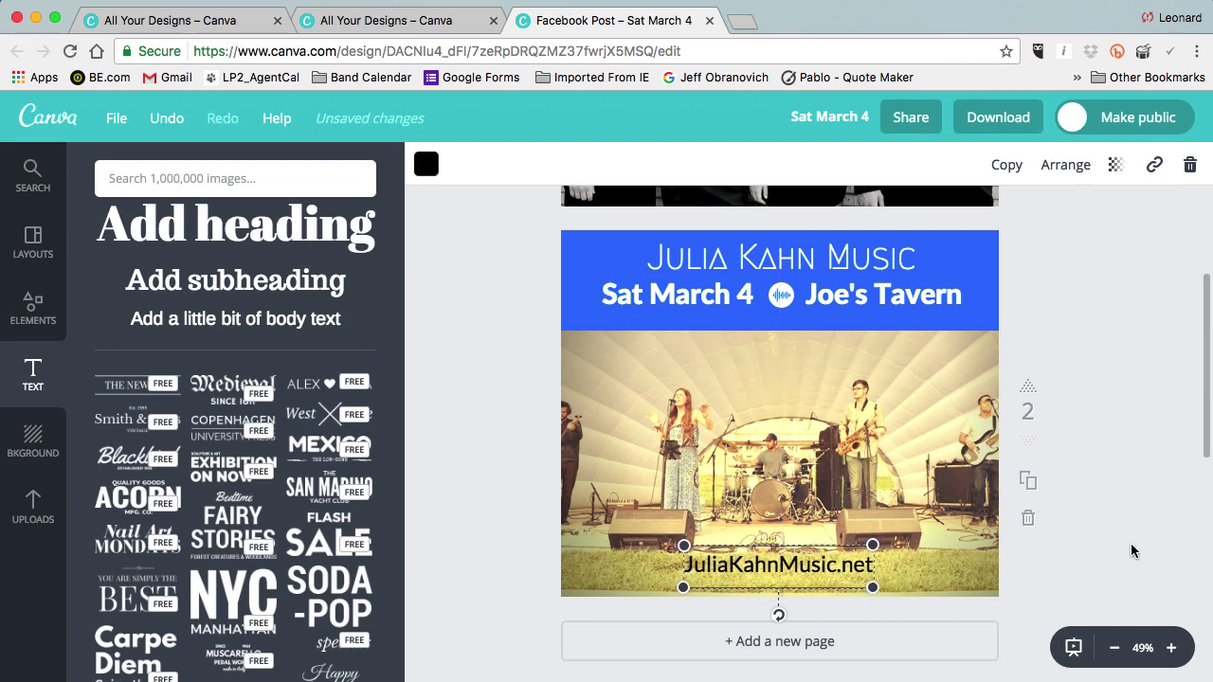
Colour the JuliaKahnMusic.net footer text white using the default palette.
left_click(1131, 543)
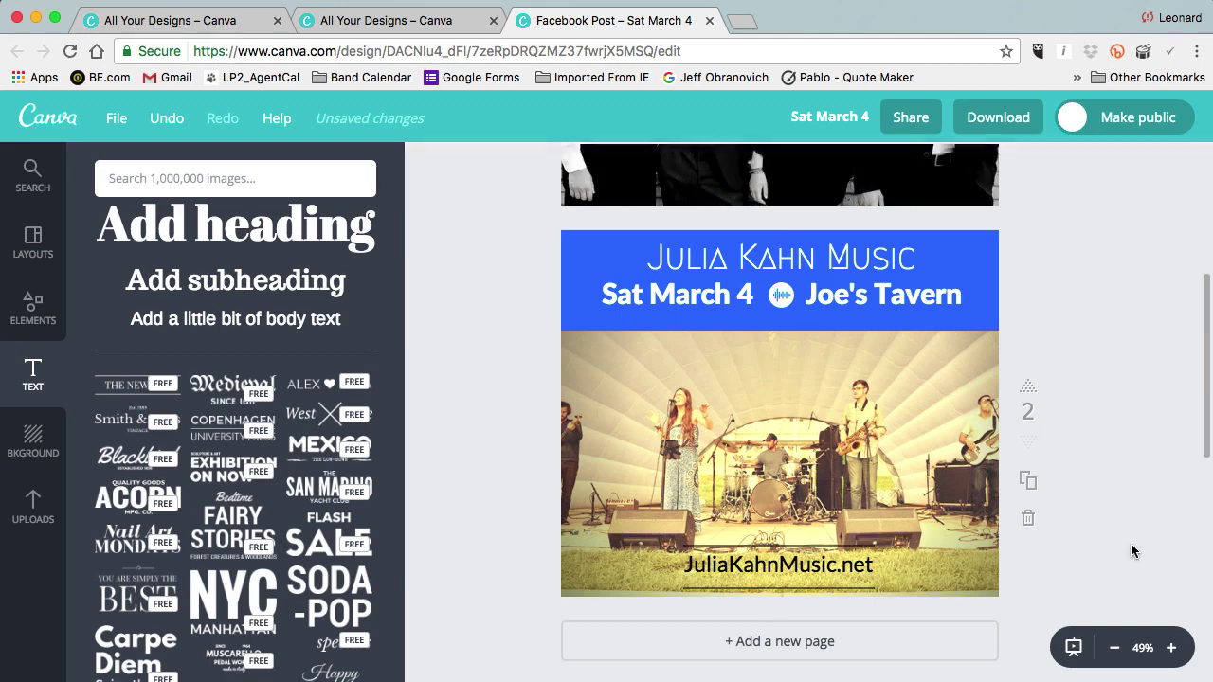
left_click(830, 569)
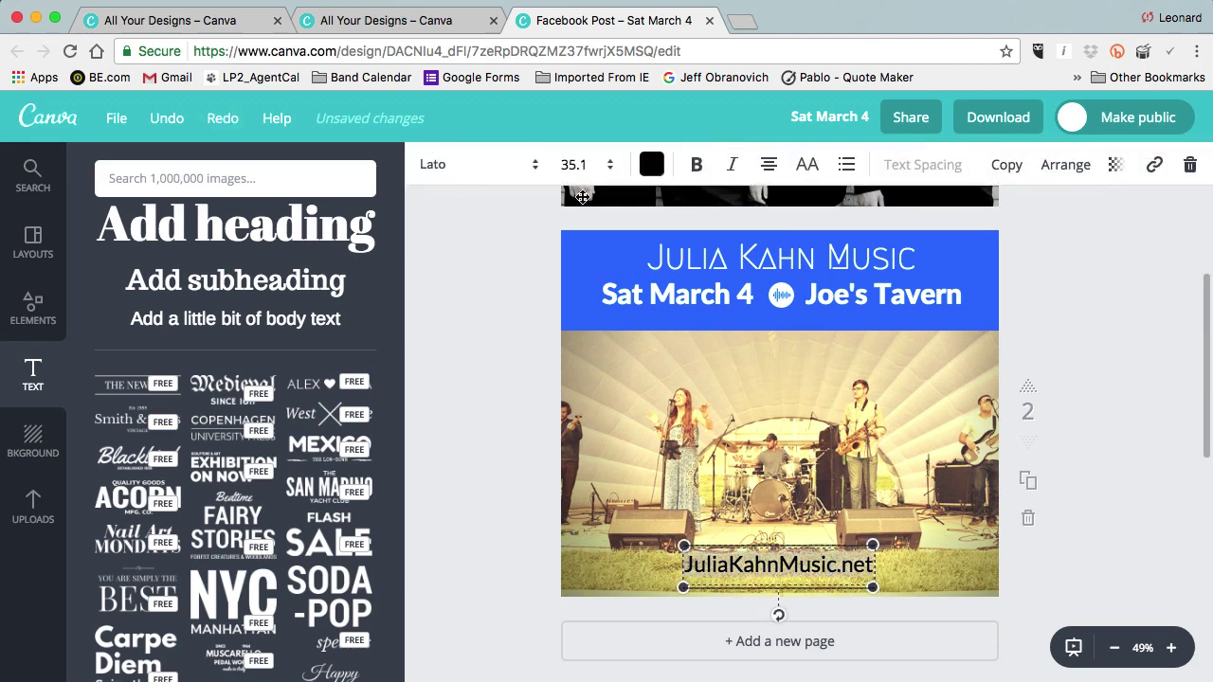
left_click(647, 170)
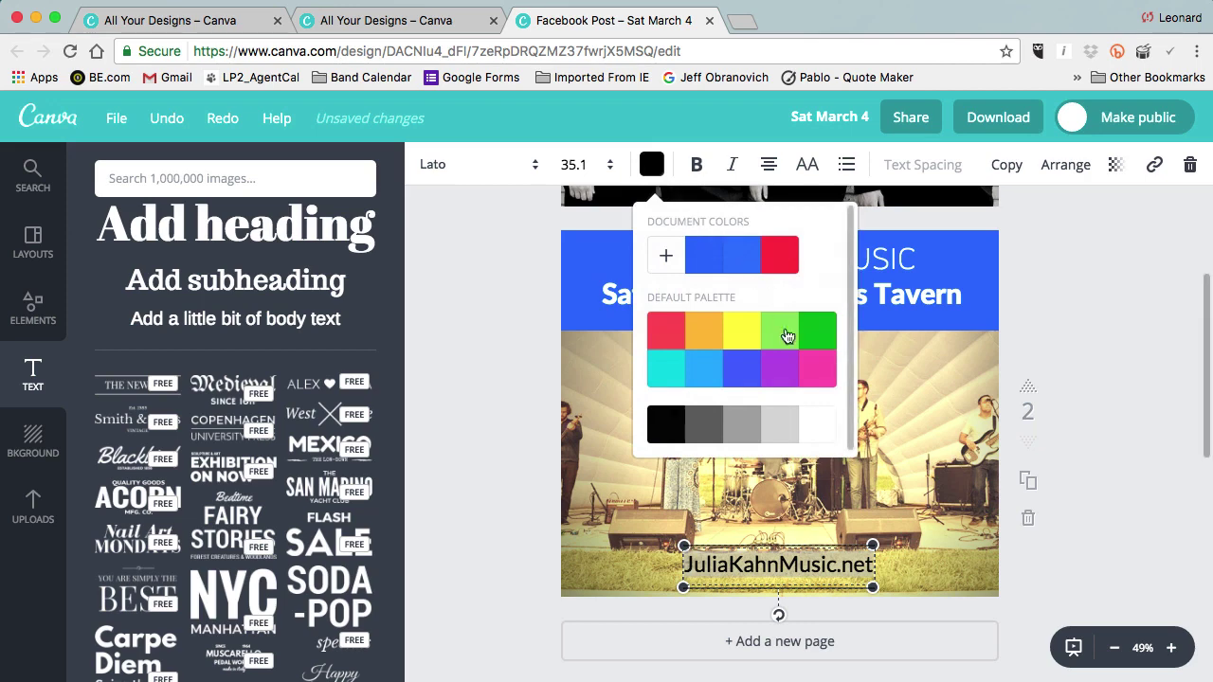
left_click(819, 428)
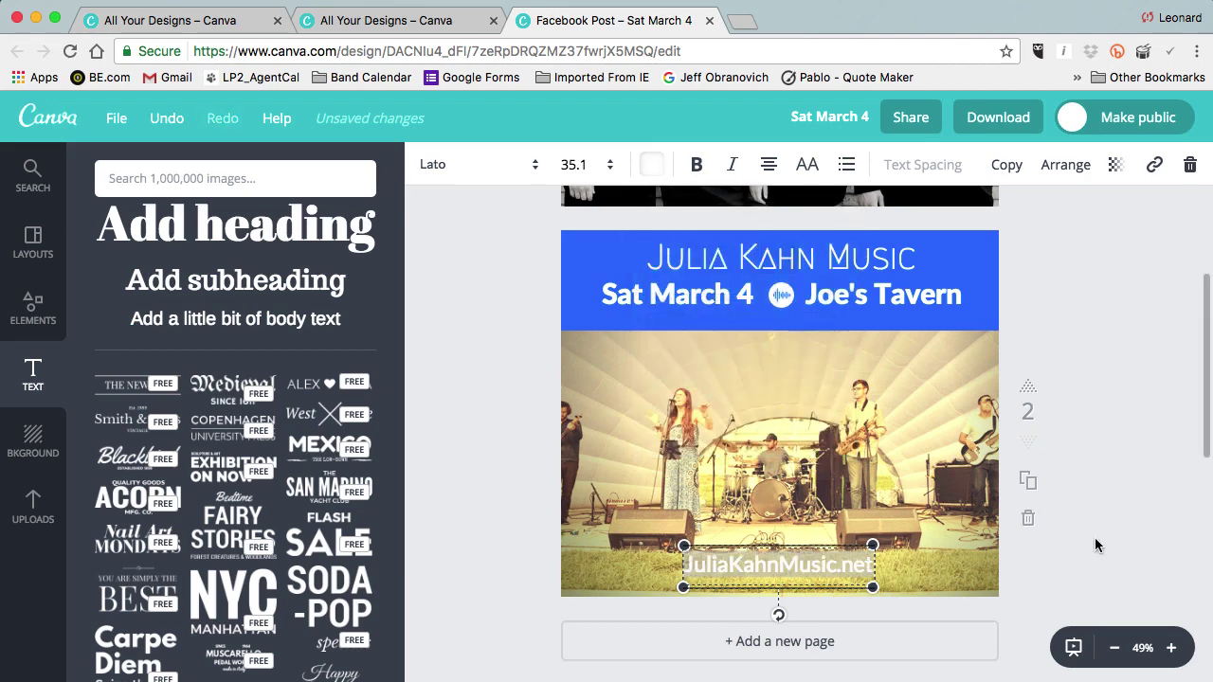
left_click(839, 547)
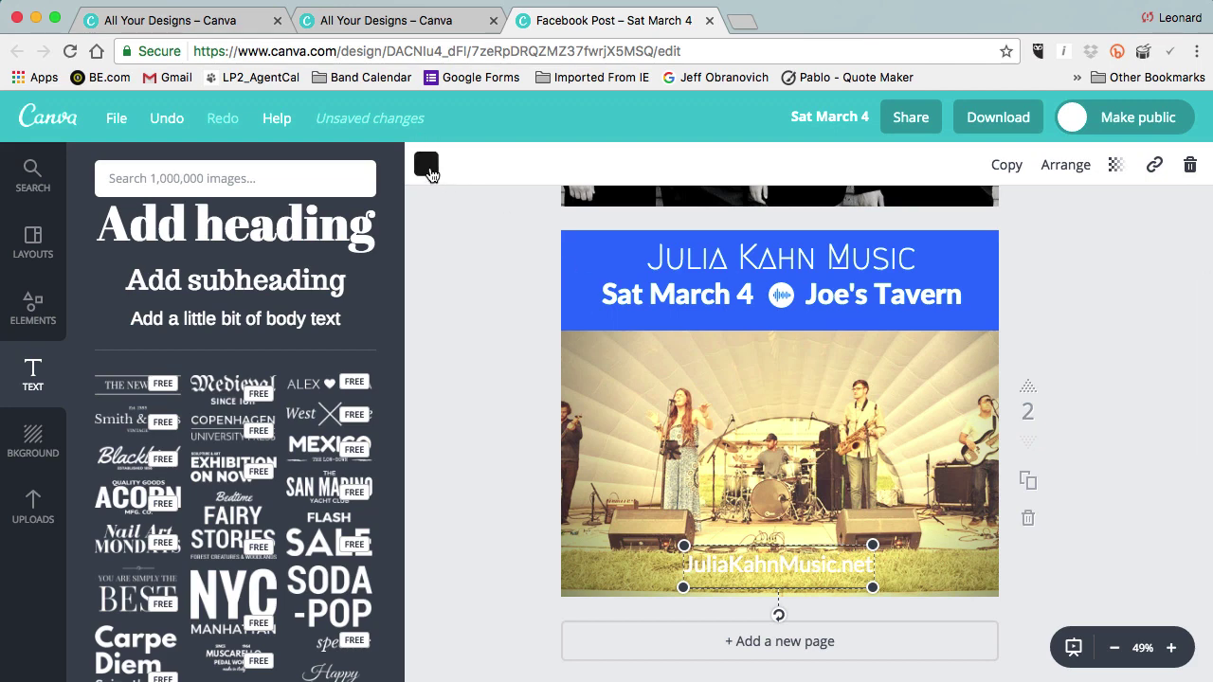
left_click(426, 166)
left_click(597, 427)
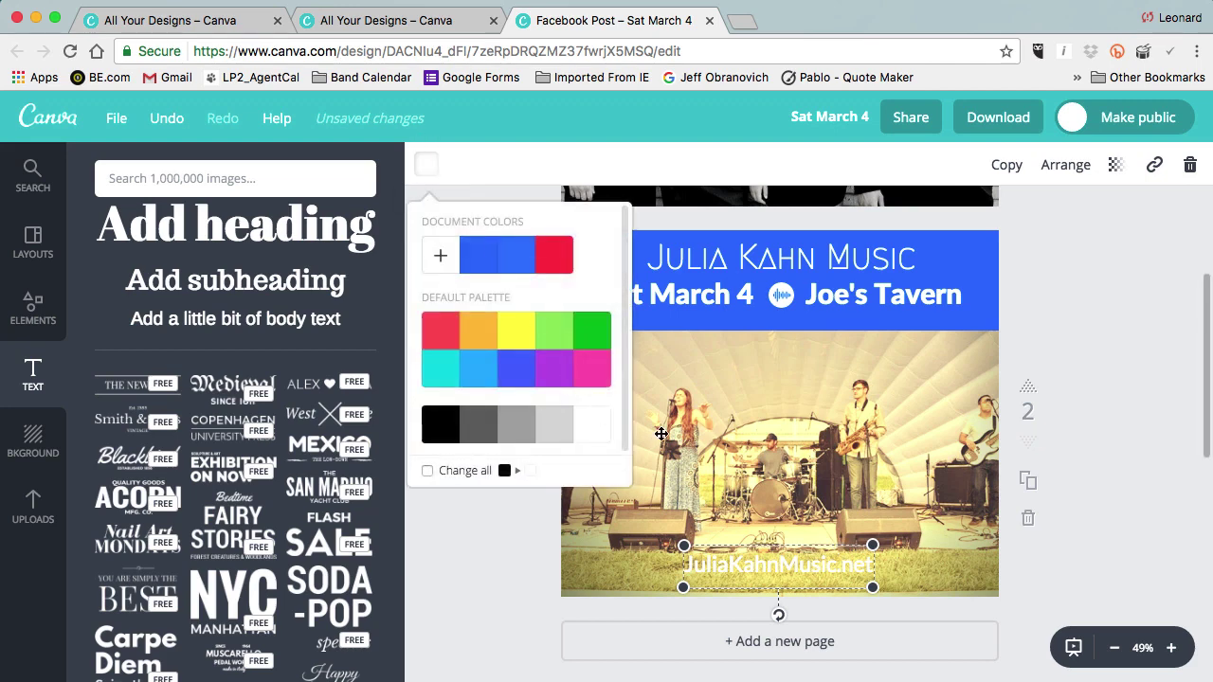
left_click(1117, 515)
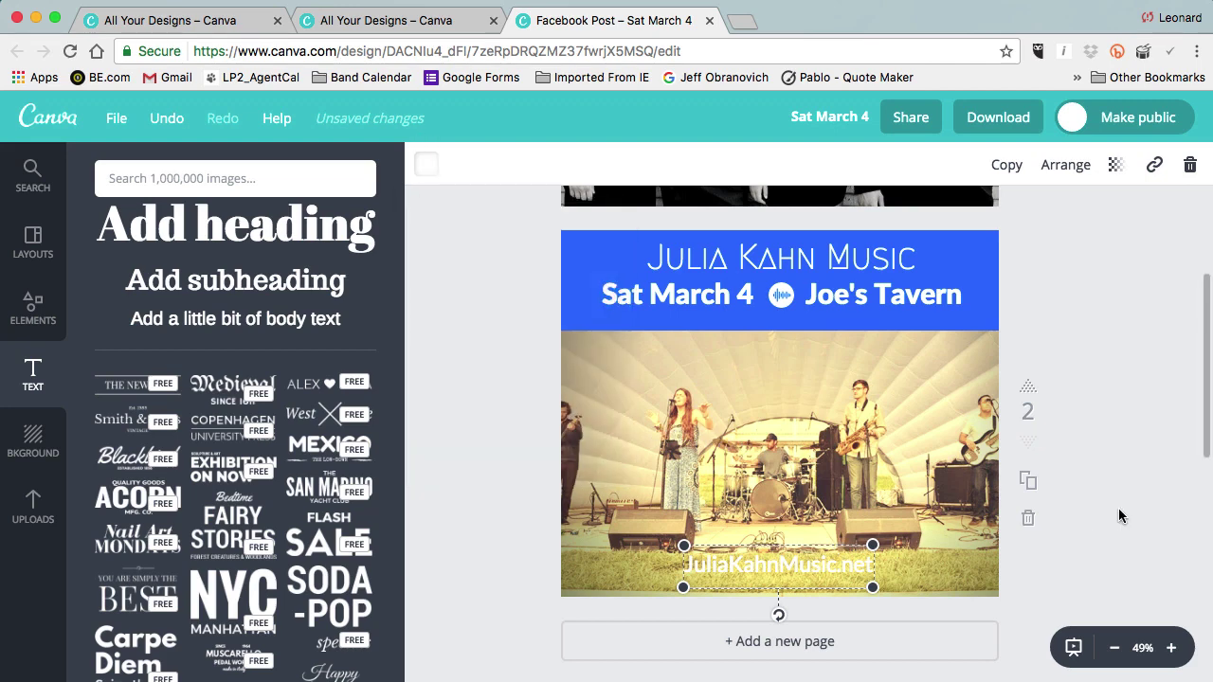
left_click(1119, 508)
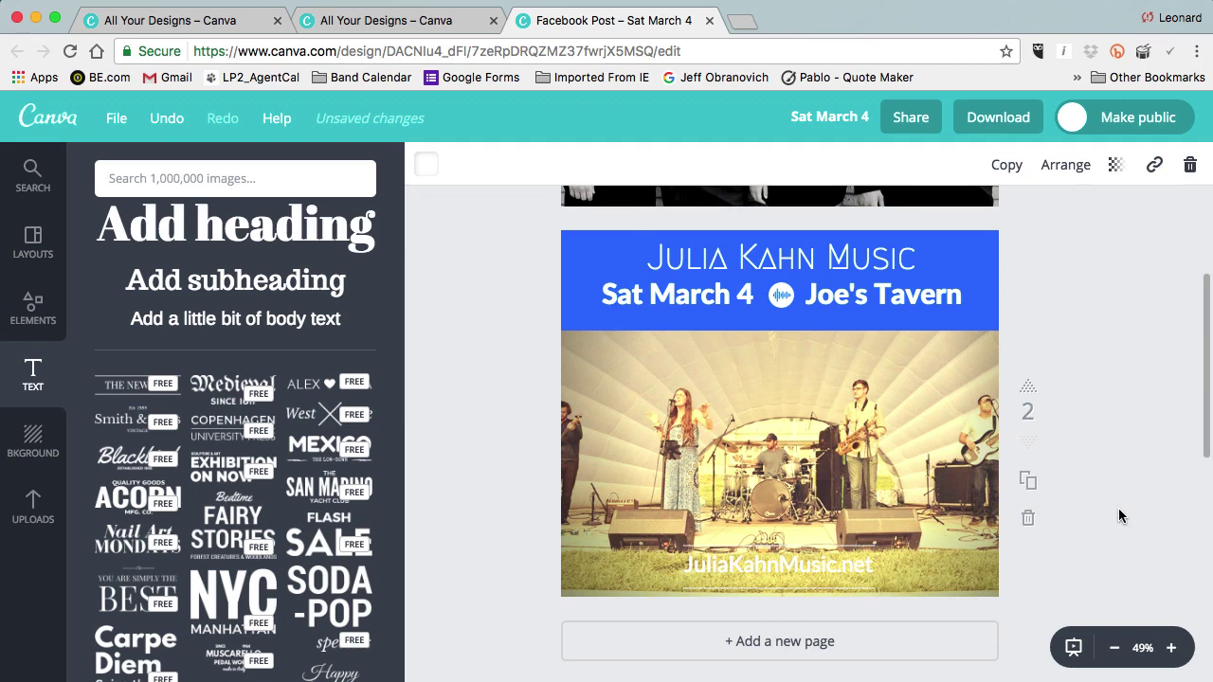
left_click(912, 440)
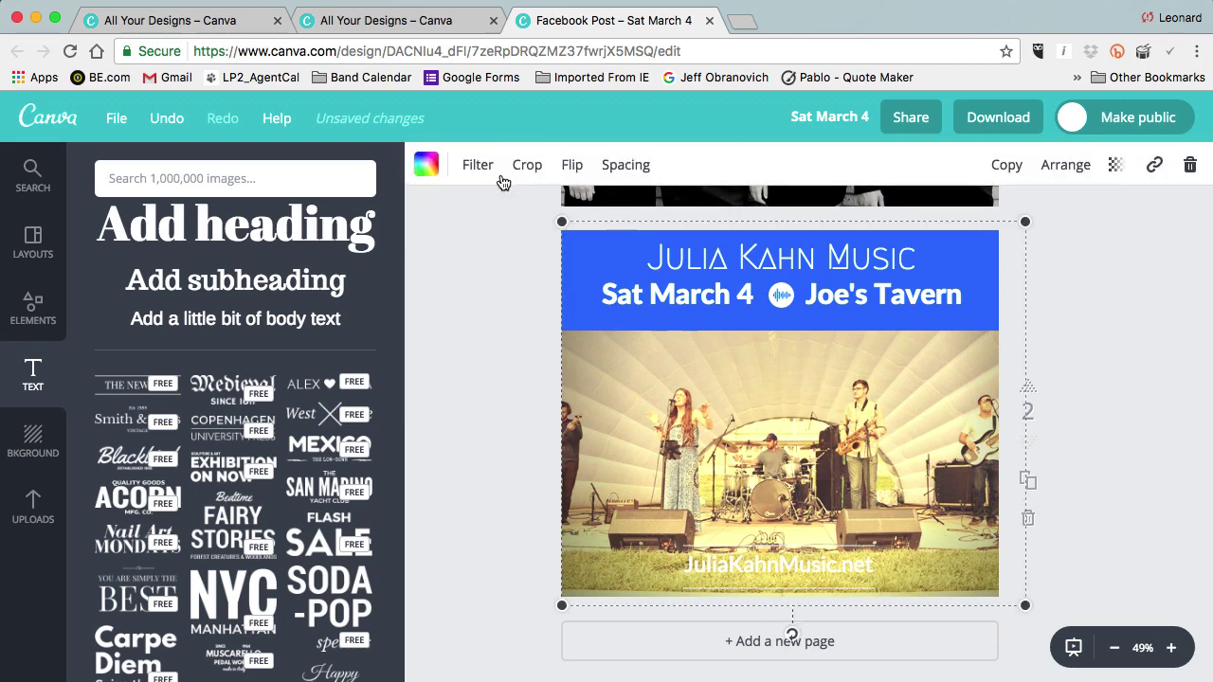
Set the stage photo's filter to Normal, brightness -32 and tint +73.
left_click(478, 167)
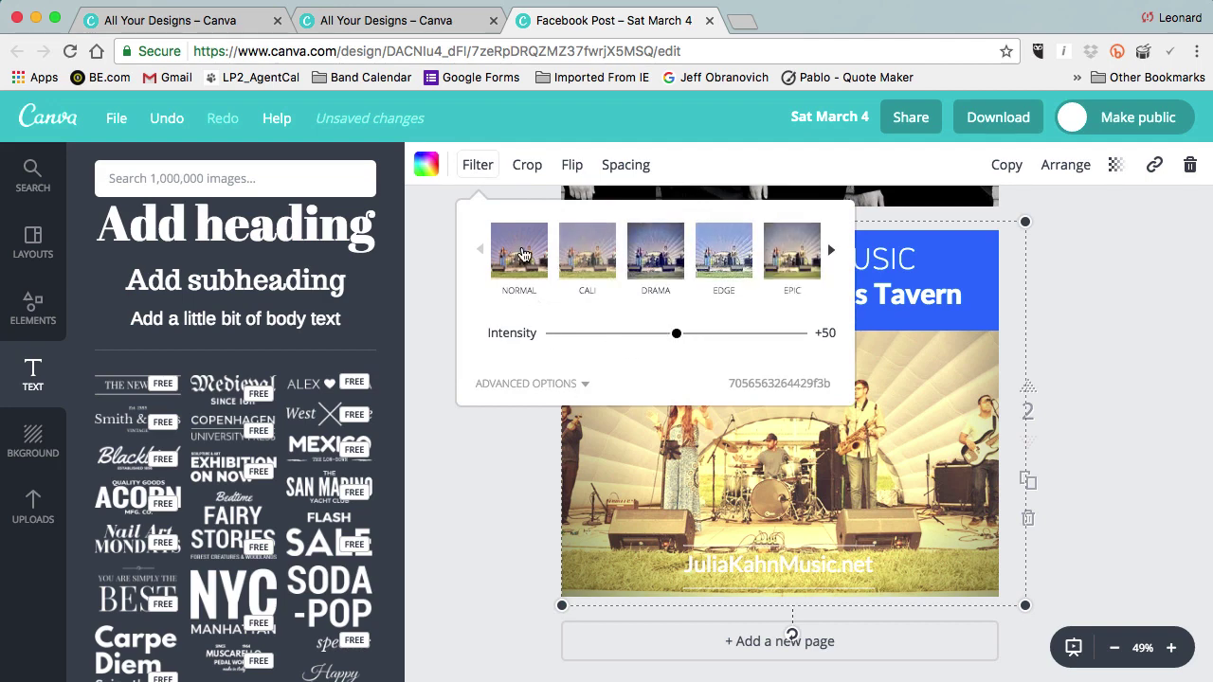
left_click(520, 251)
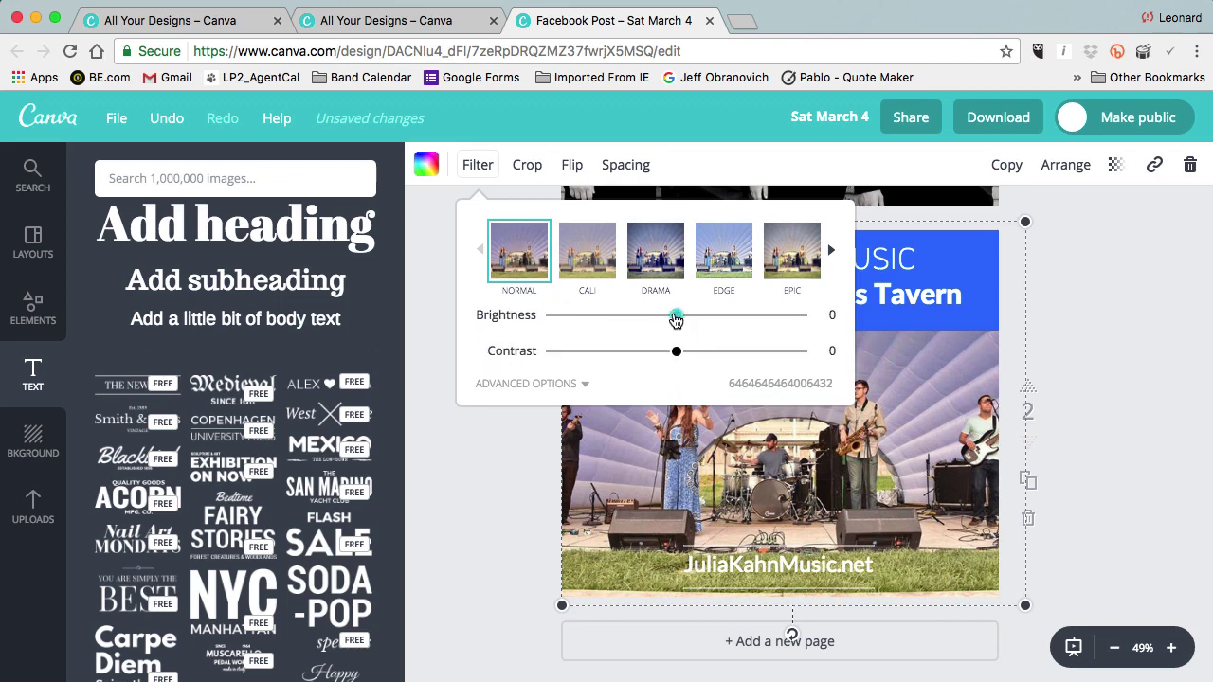
left_click_drag(676, 319, 638, 320)
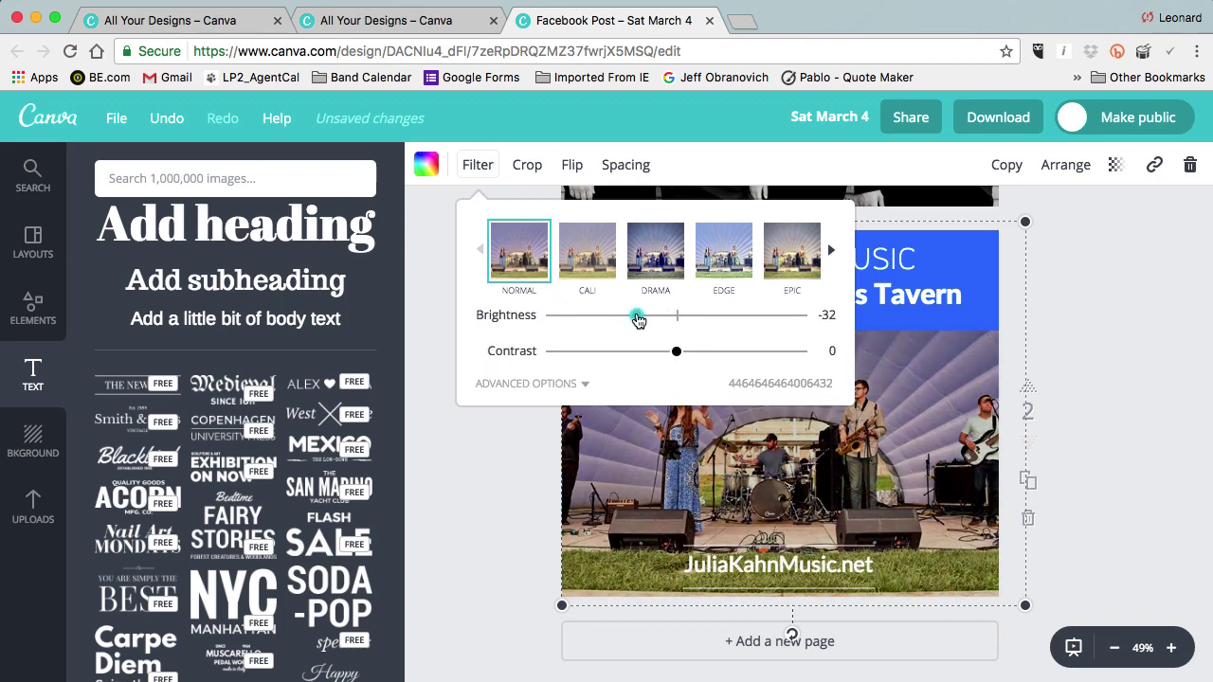
left_click(573, 384)
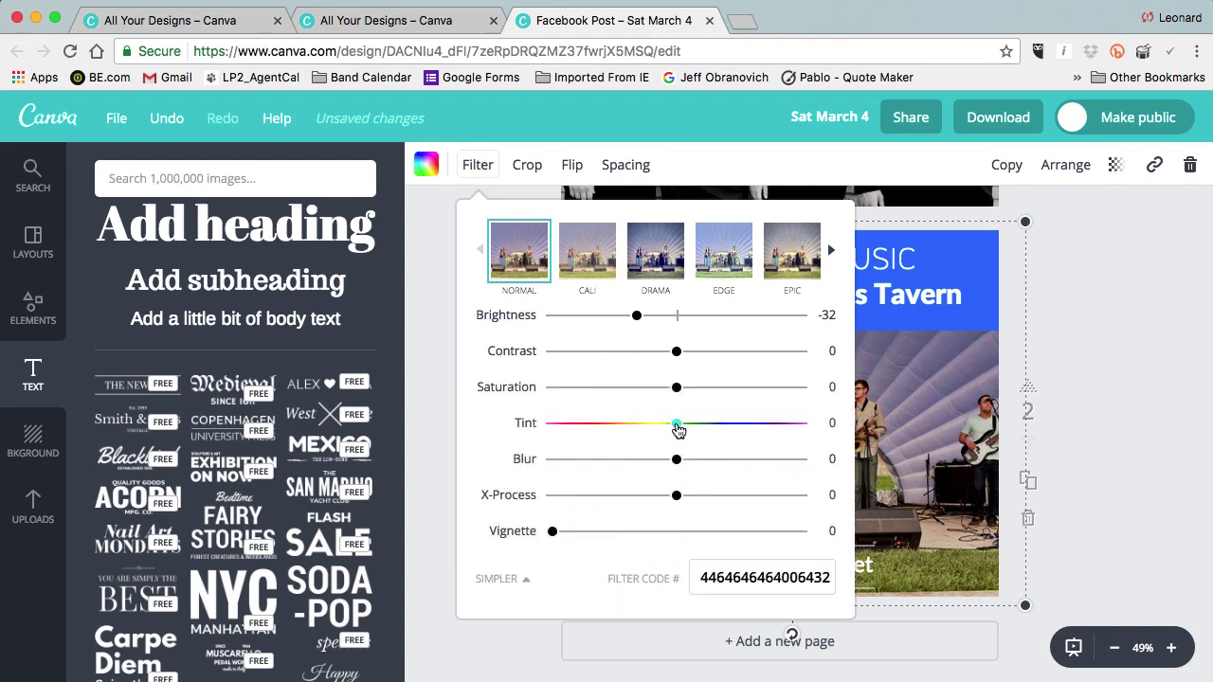
left_click_drag(677, 424, 767, 426)
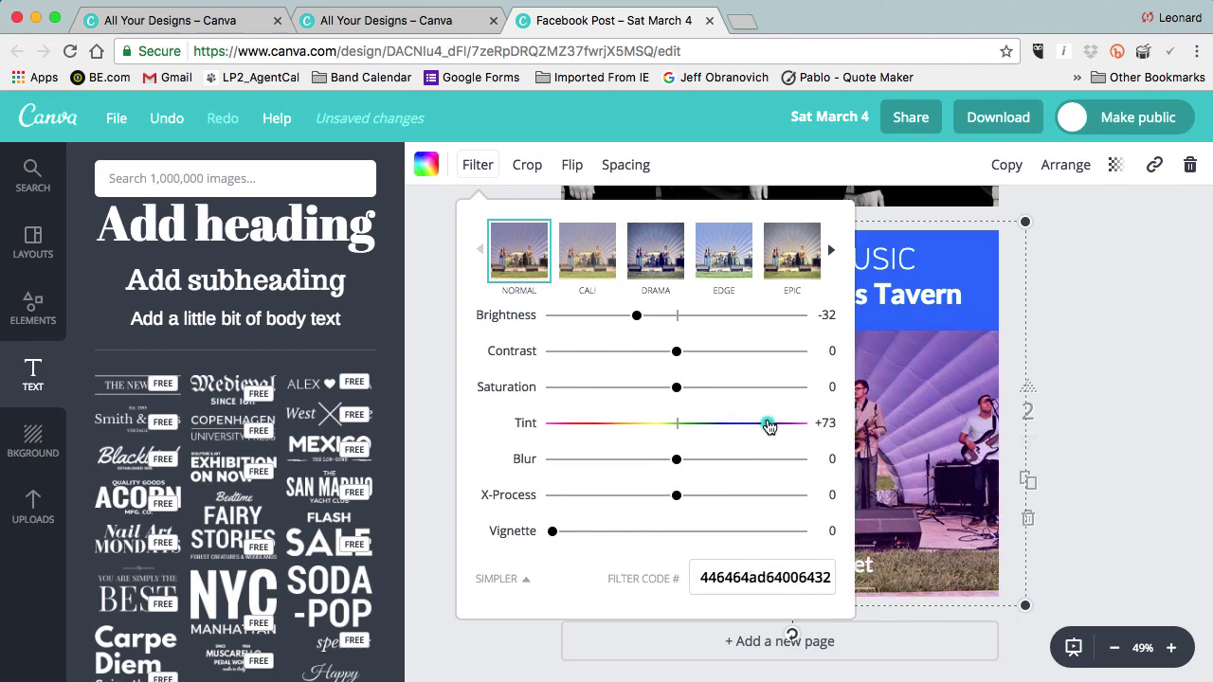
left_click(1086, 407)
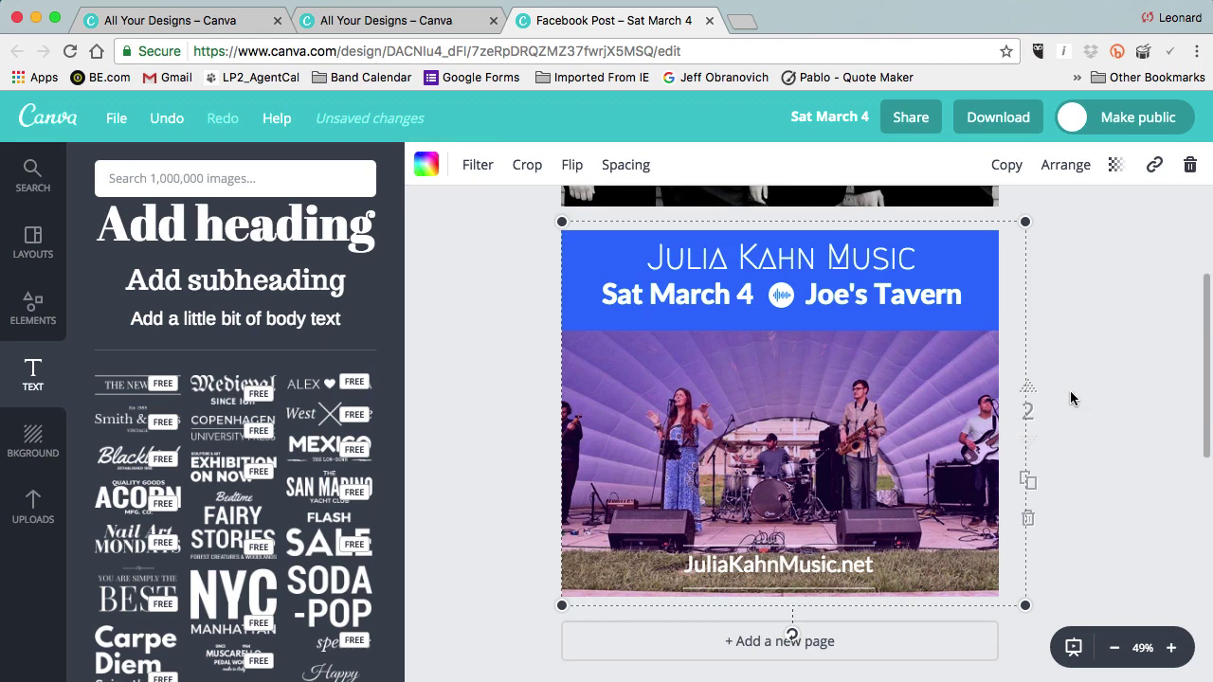
left_click(1070, 391)
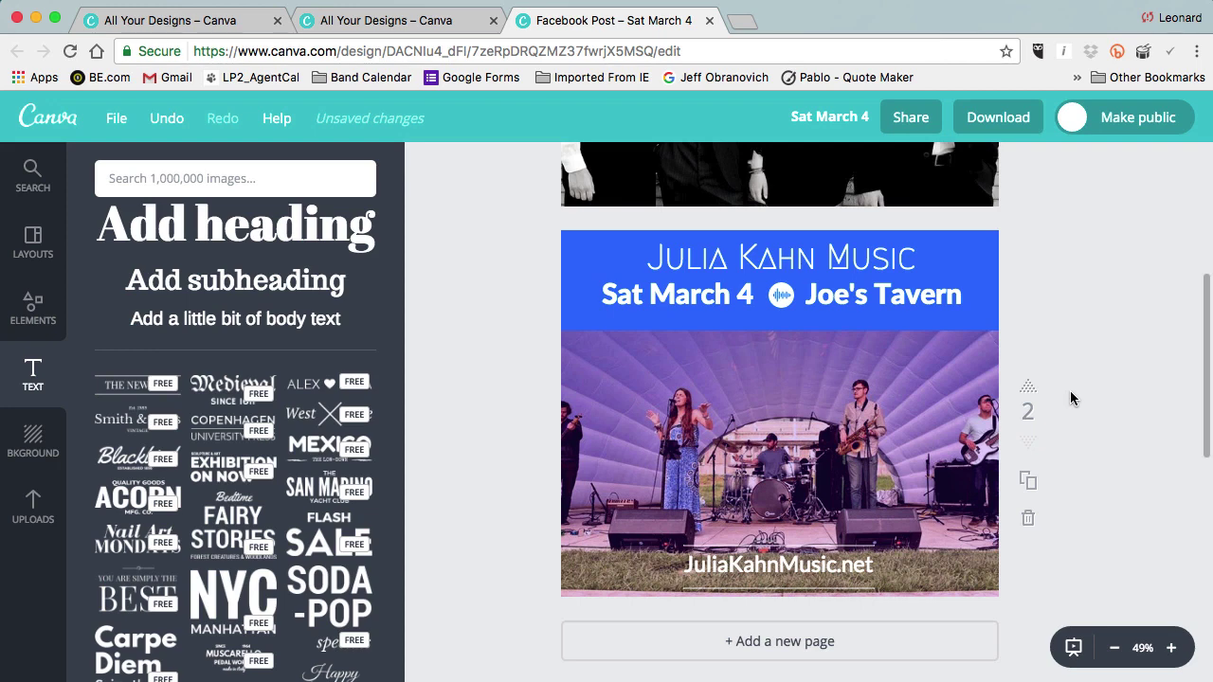
Zoom out to 25%, duplicate page 2's white JuliaKahnMusic.net footer, and position the copy at page 1's bottom.
left_click(1114, 647)
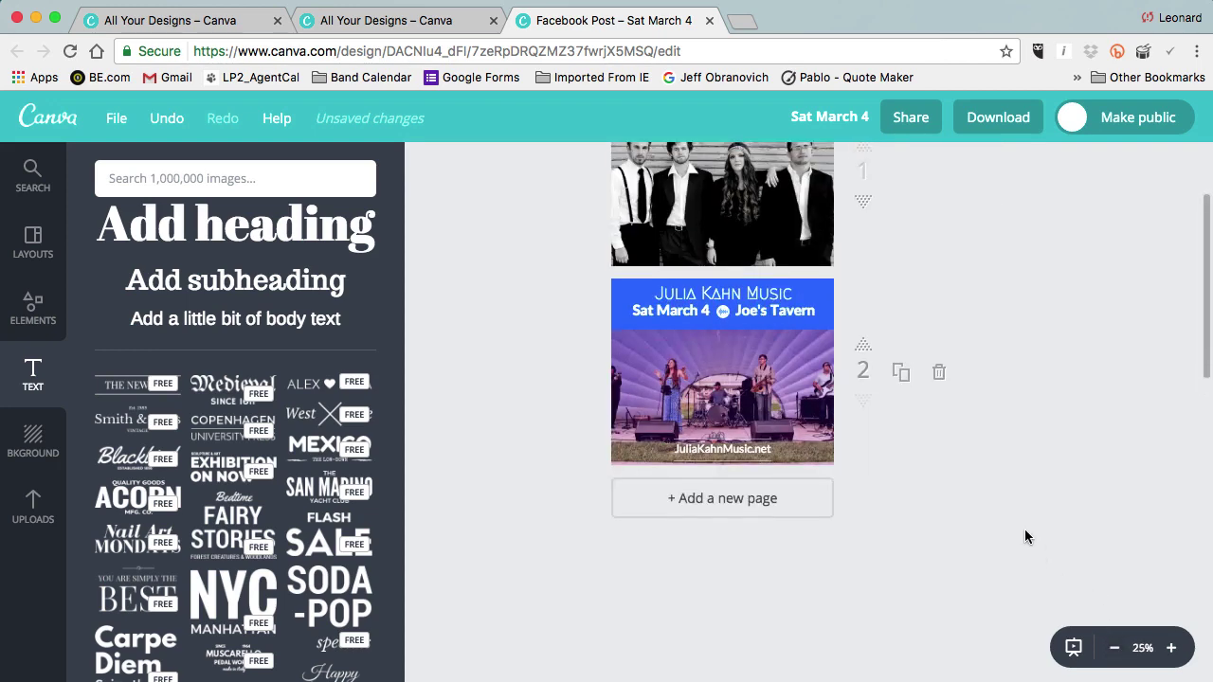
scroll(1024, 536, "up", 3)
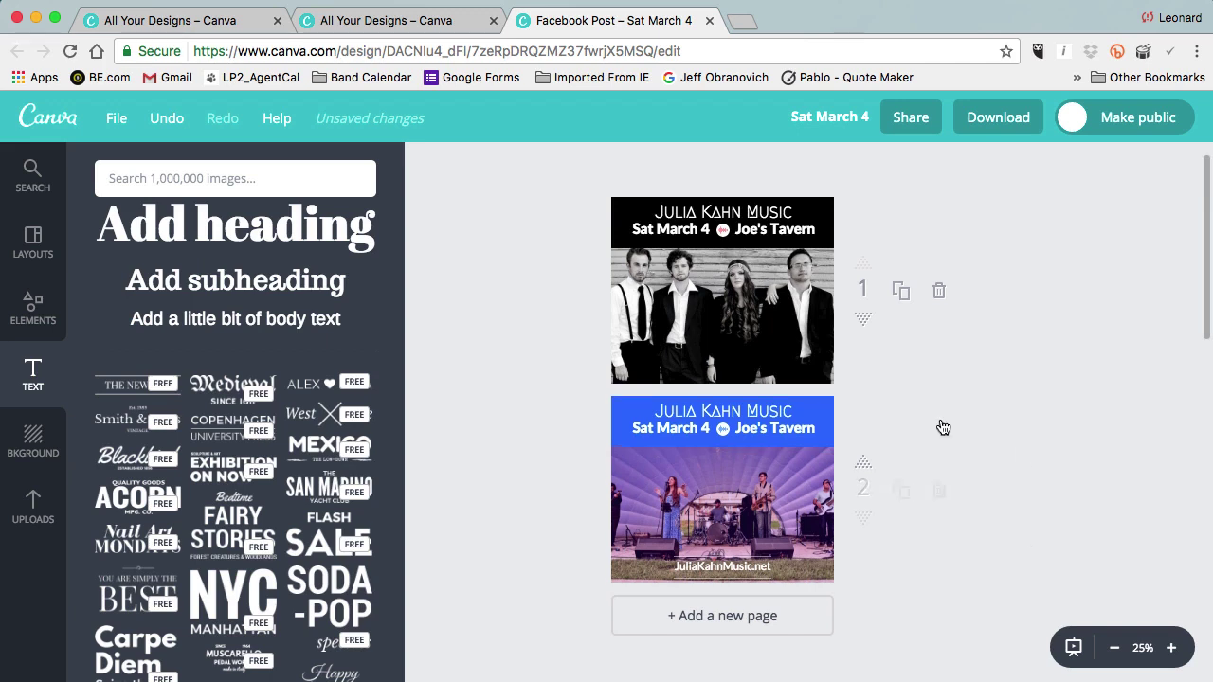
left_click(749, 561)
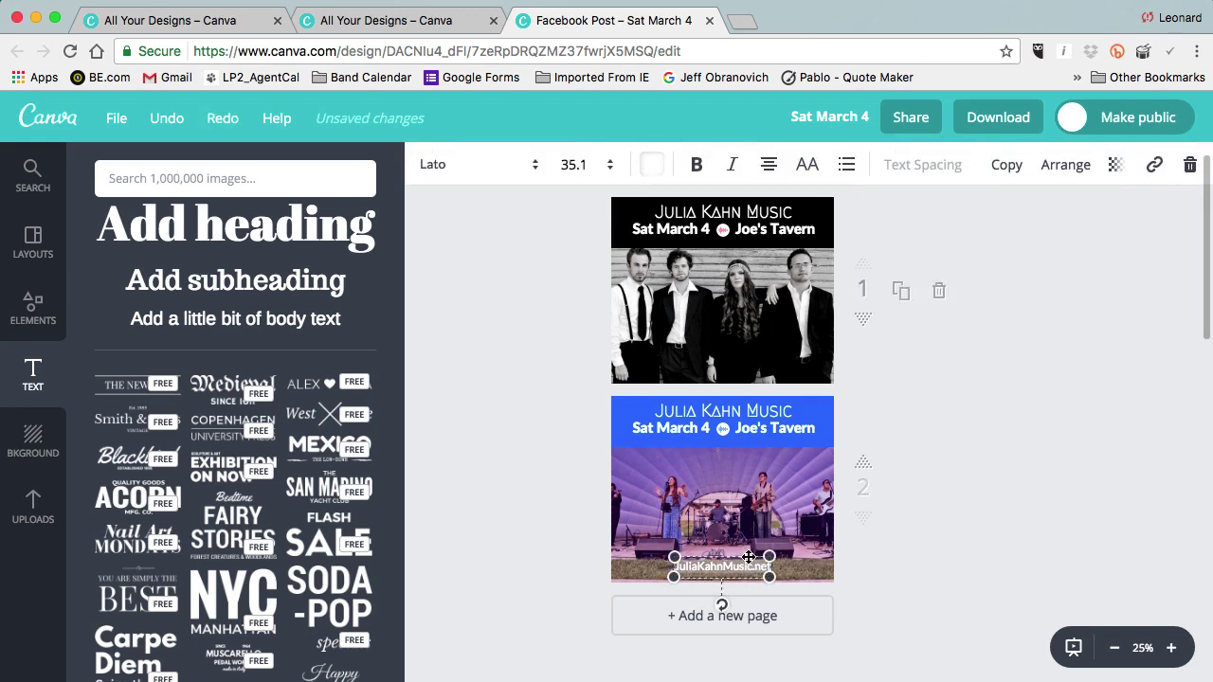
left_click(1006, 165)
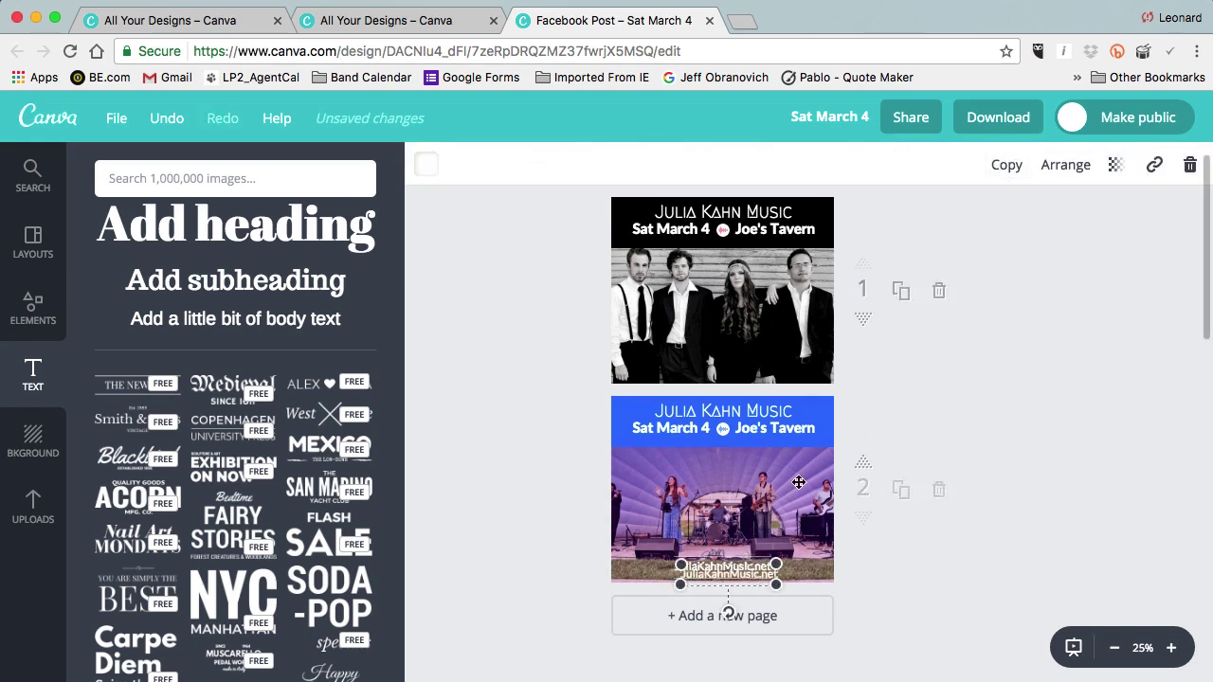
left_click_drag(747, 569, 742, 353)
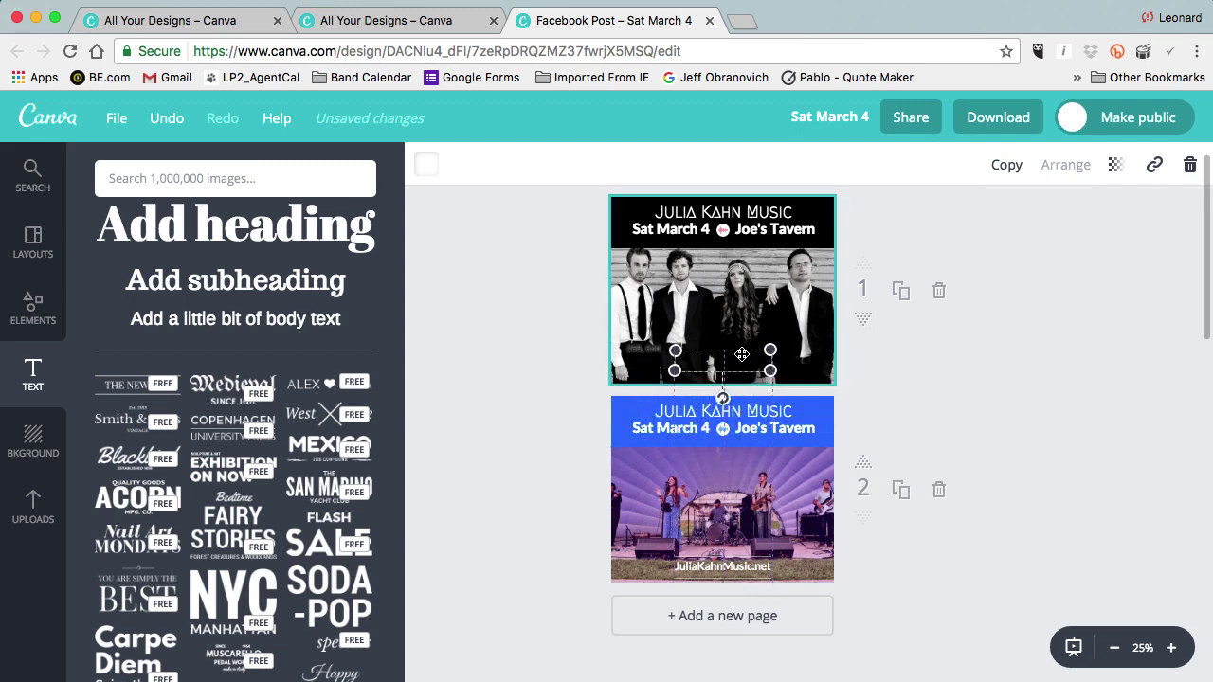
left_click_drag(742, 354, 742, 355)
left_click(1054, 404)
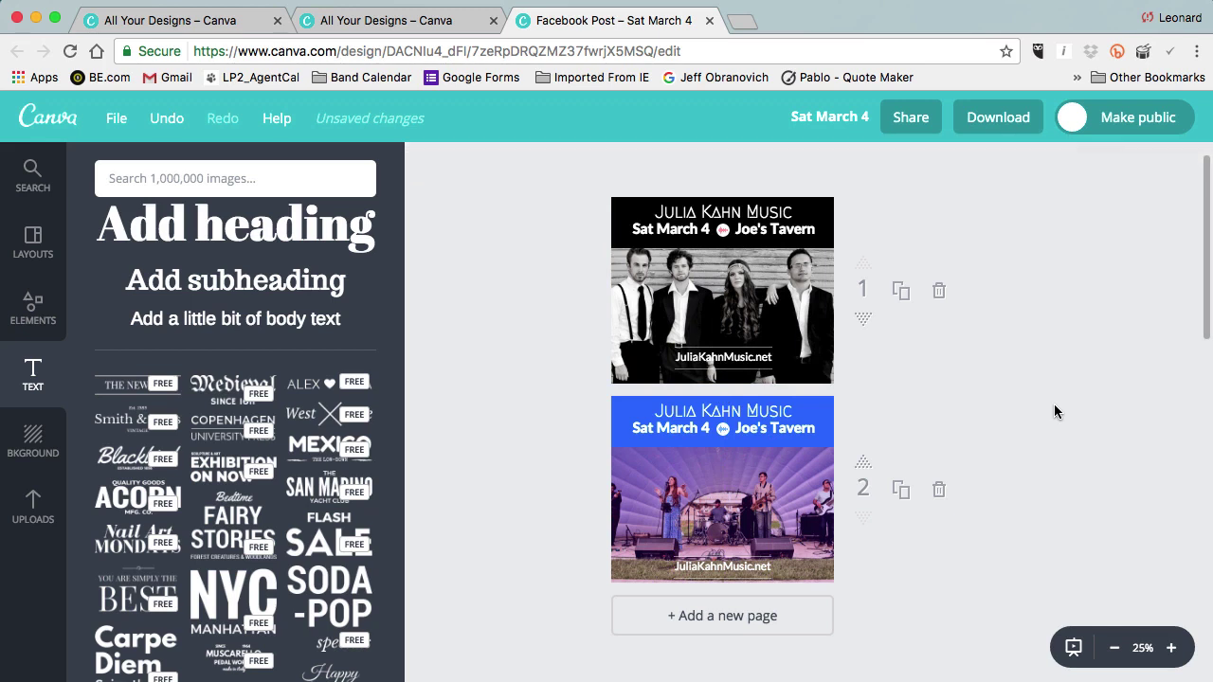